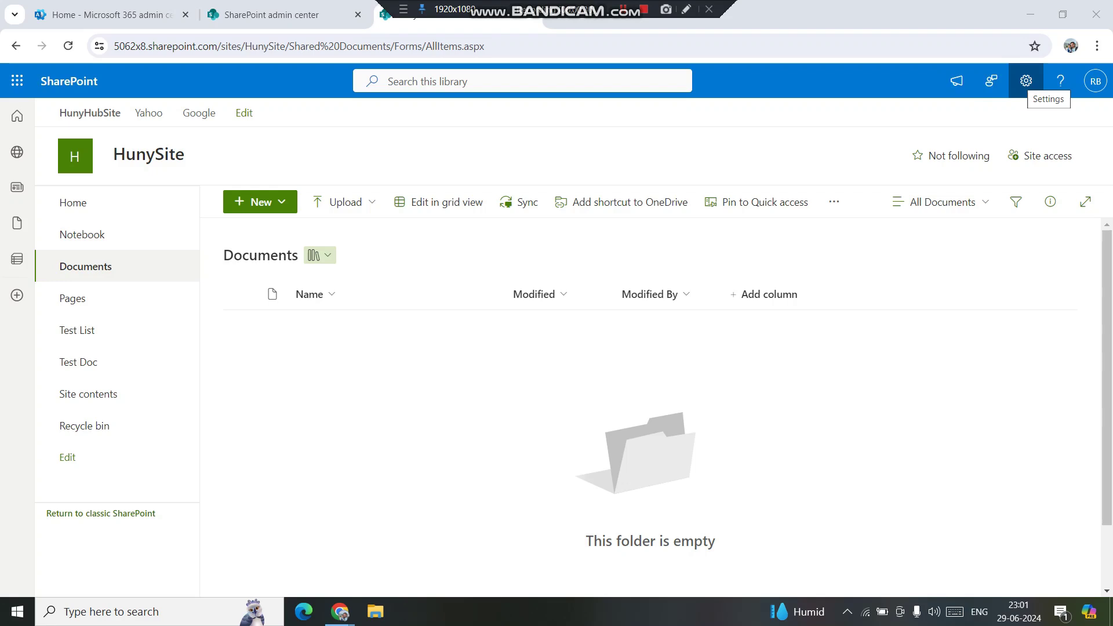
# - In the Documents library's versioning settings, require documents to be checked out before editing, save, and return to the library
pyautogui.click(1027, 81)
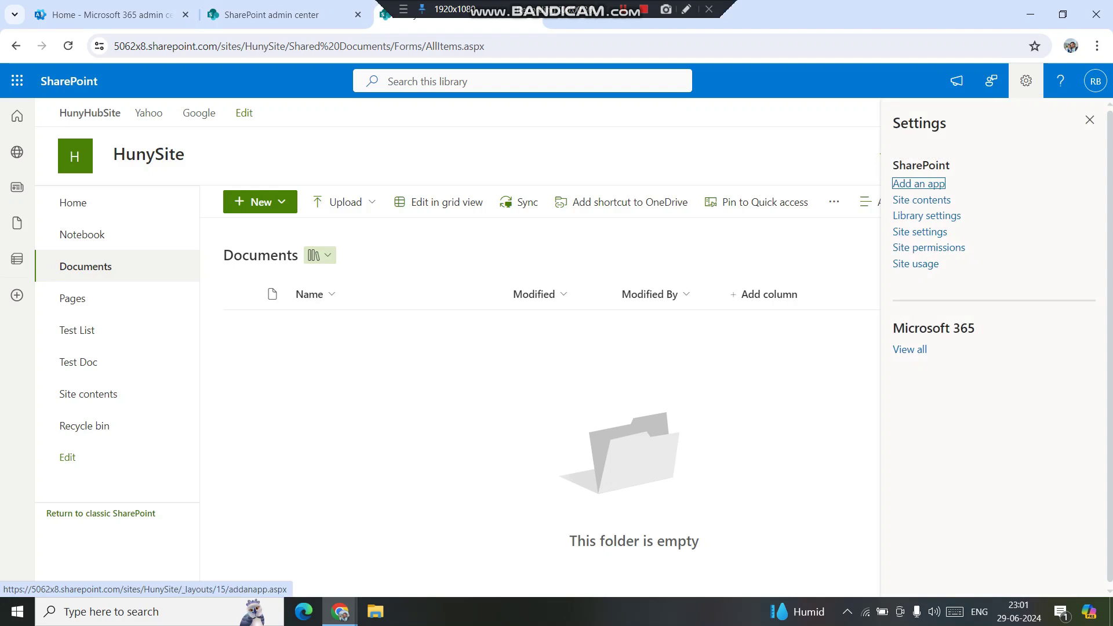
pyautogui.click(927, 215)
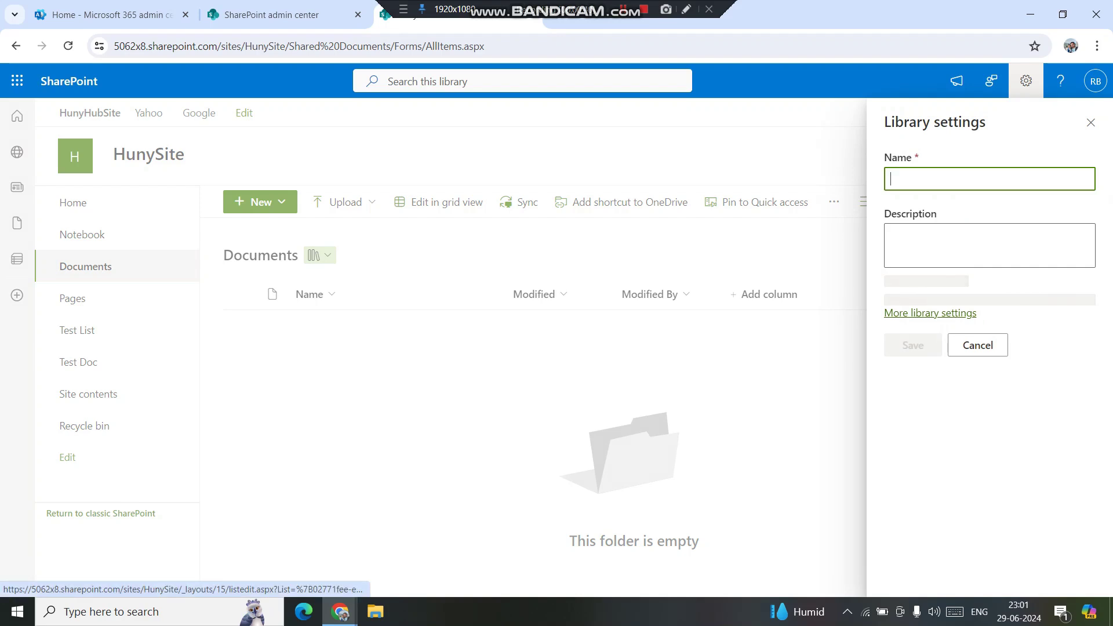
pyautogui.click(931, 313)
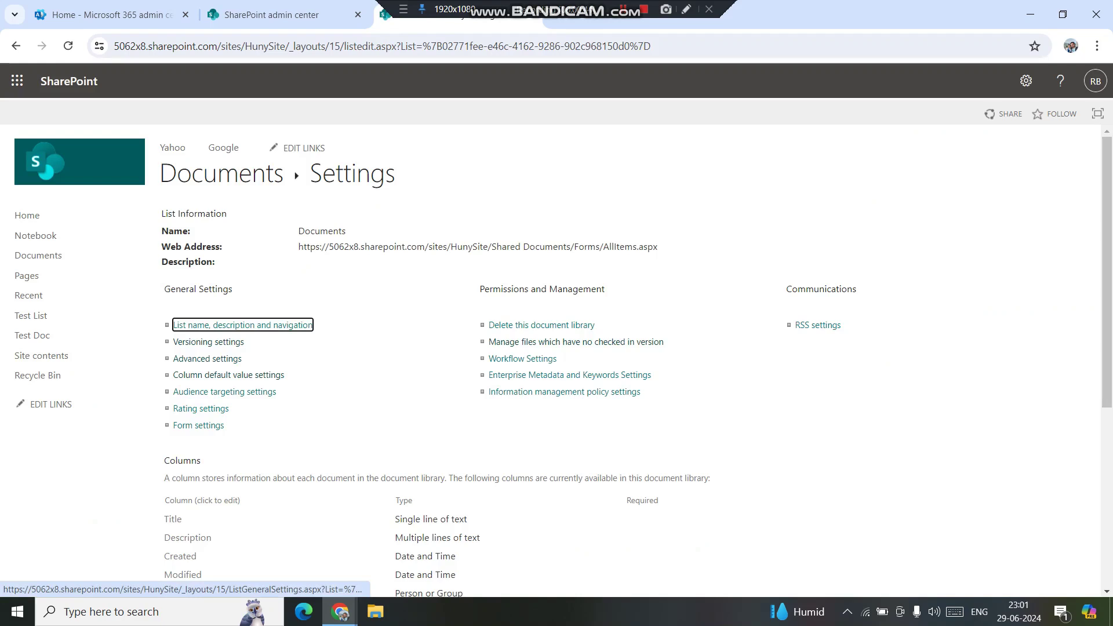
pyautogui.click(209, 342)
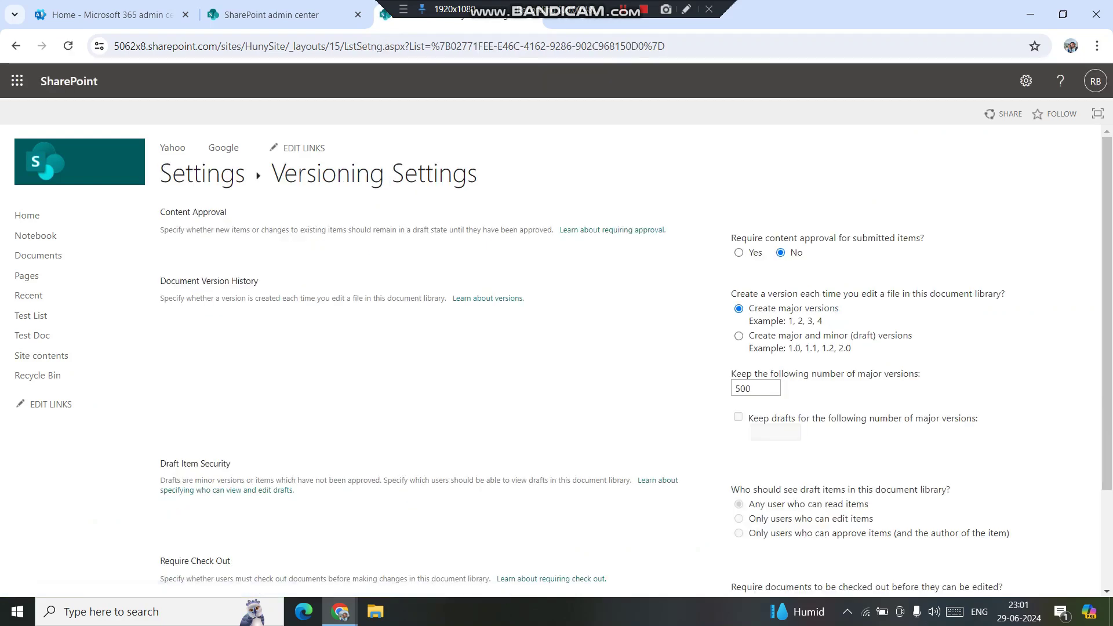
pyautogui.scroll(-3, 556, 360)
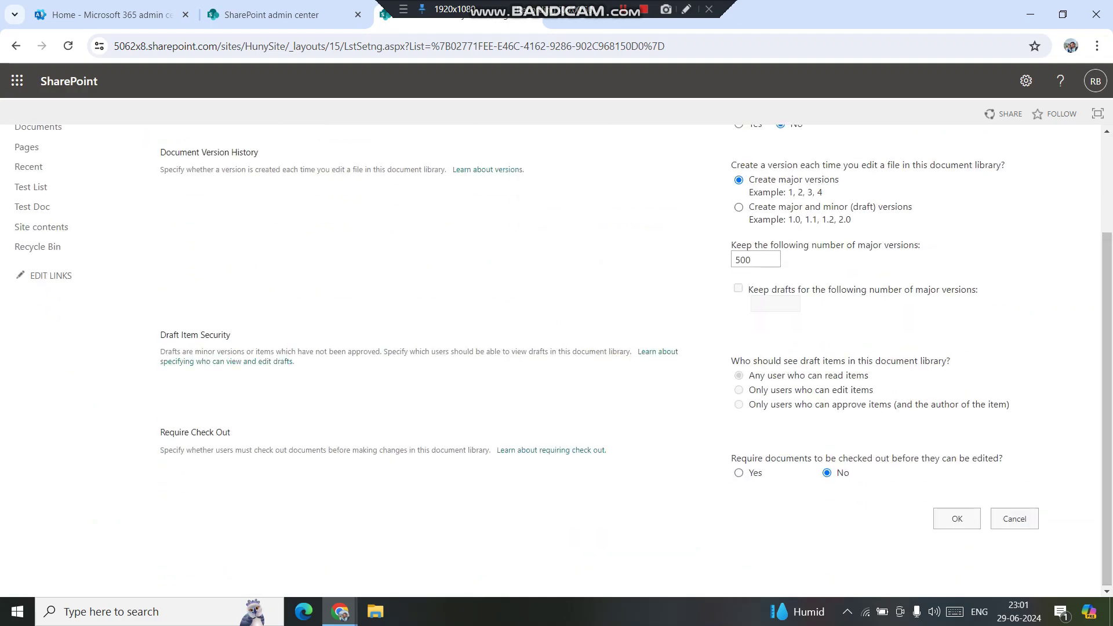
pyautogui.moveTo(732, 458); pyautogui.dragTo(881, 458)
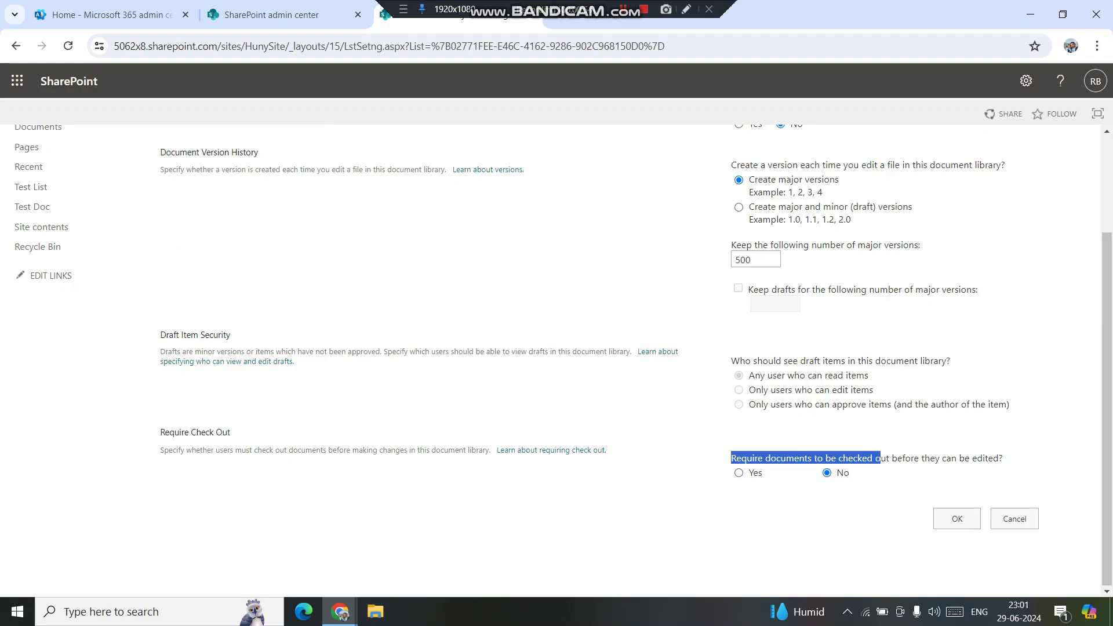
pyautogui.click(739, 472)
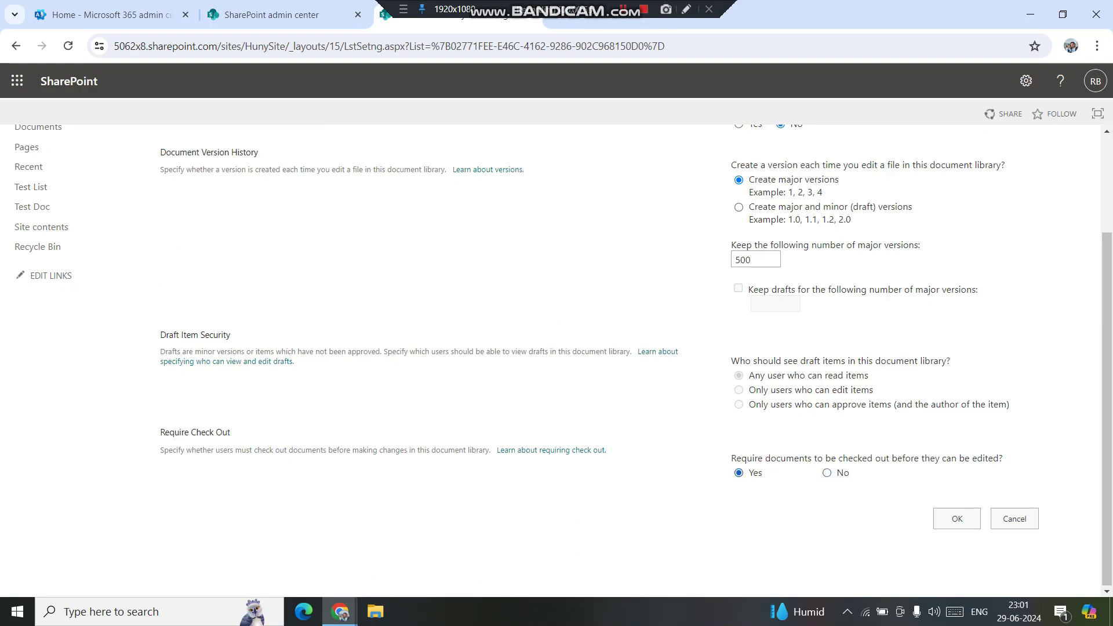
pyautogui.click(956, 518)
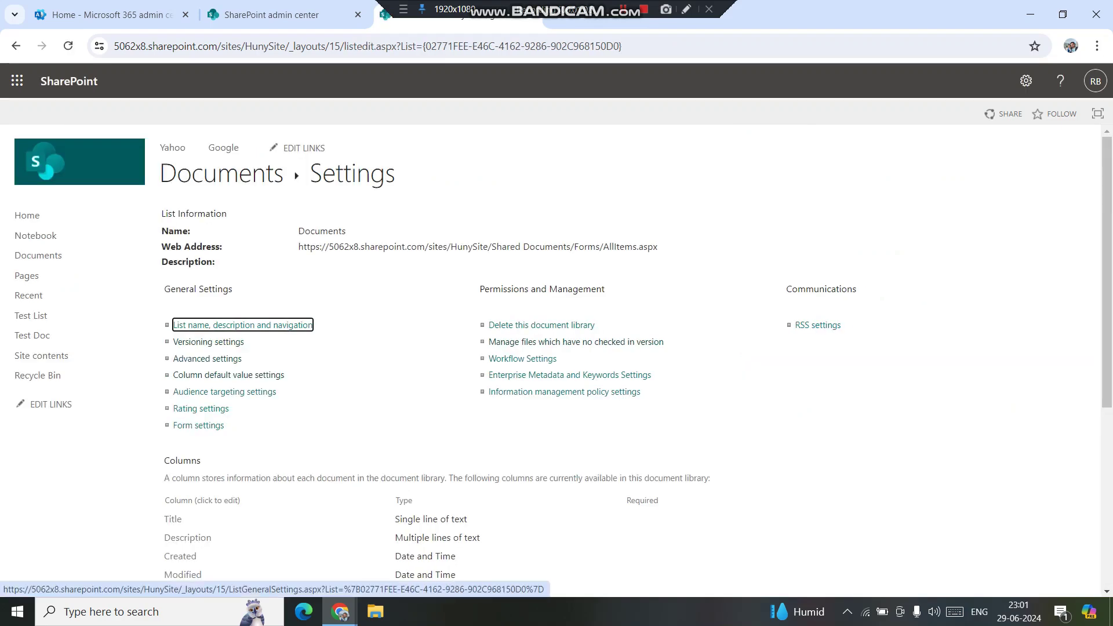
pyautogui.click(221, 174)
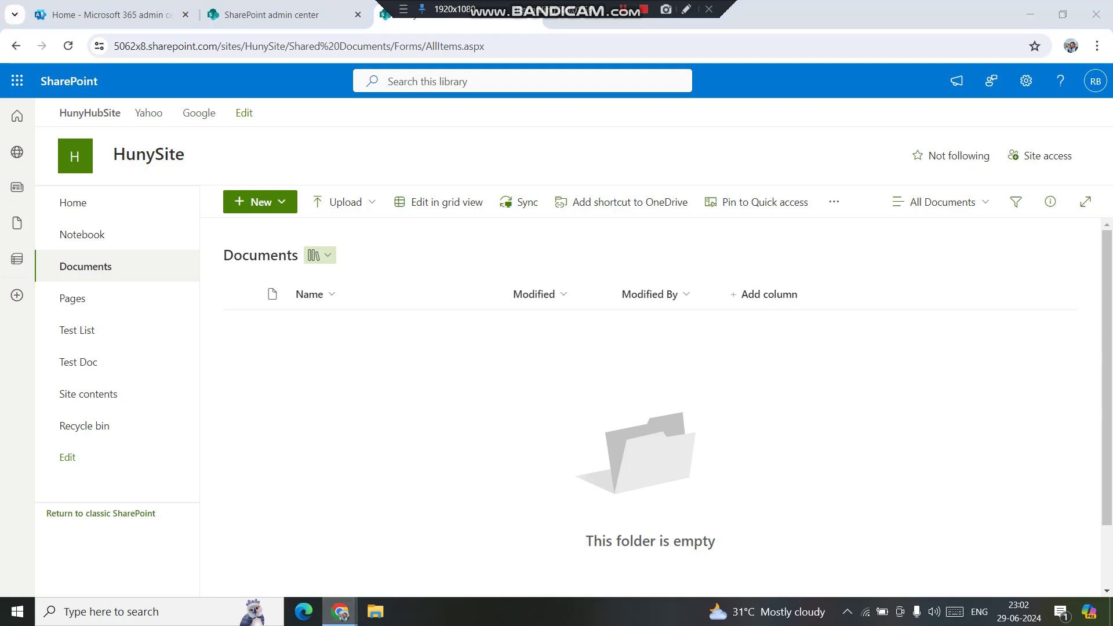
# - Bring up the incognito window, go back to its Documents library, and arrange both browser windows side by side
pyautogui.moveTo(340, 612)
pyautogui.click(419, 545)
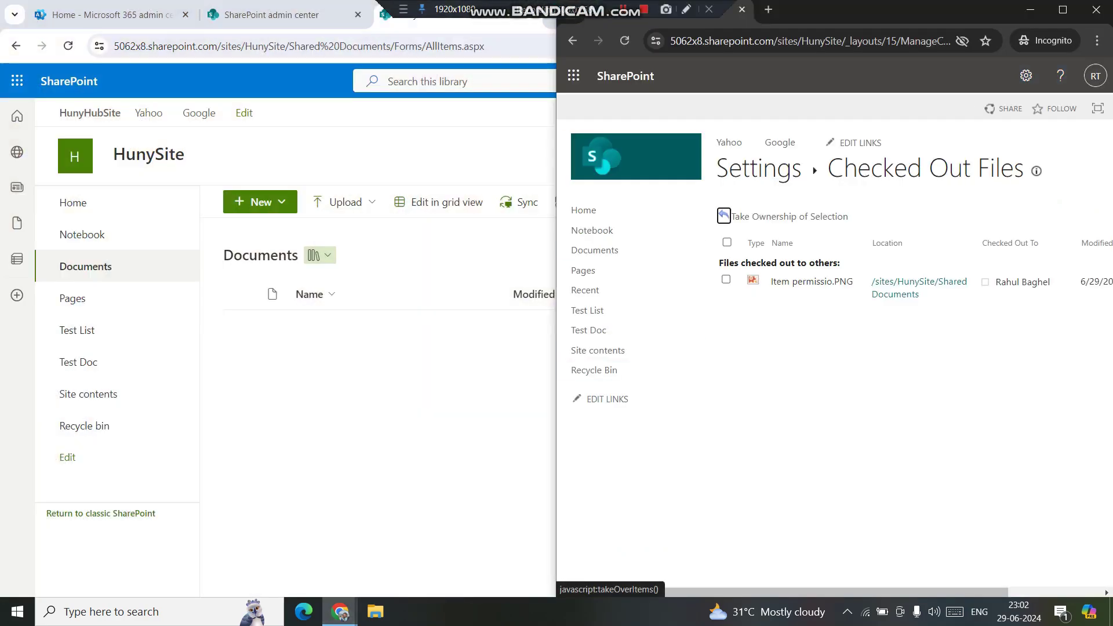
pyautogui.hotkey('alt', 'Left')
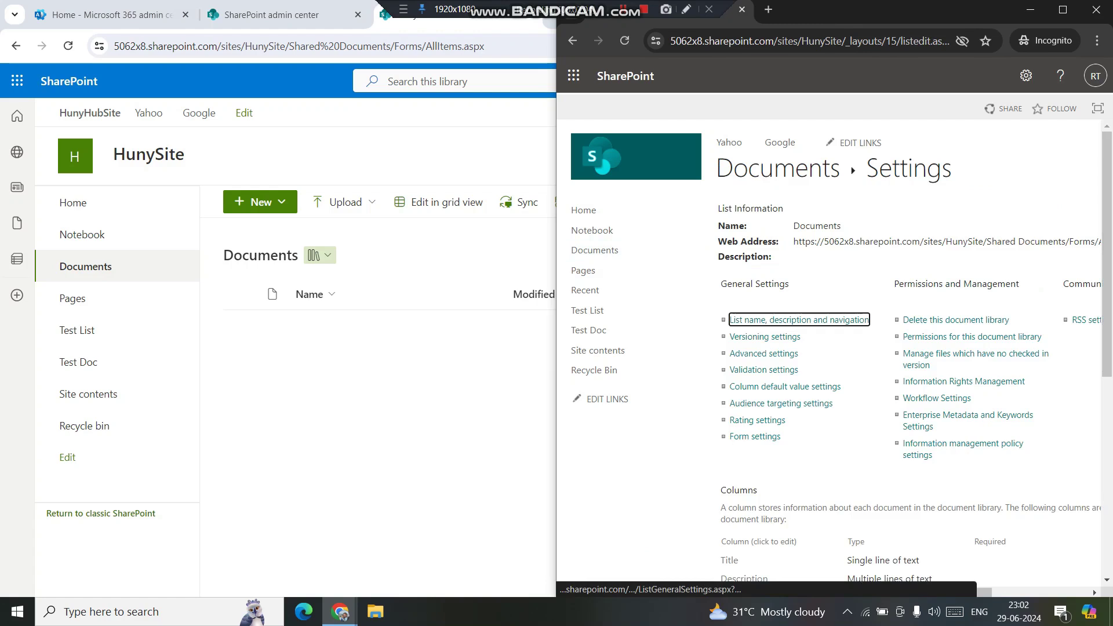
pyautogui.hotkey('alt', 'Left')
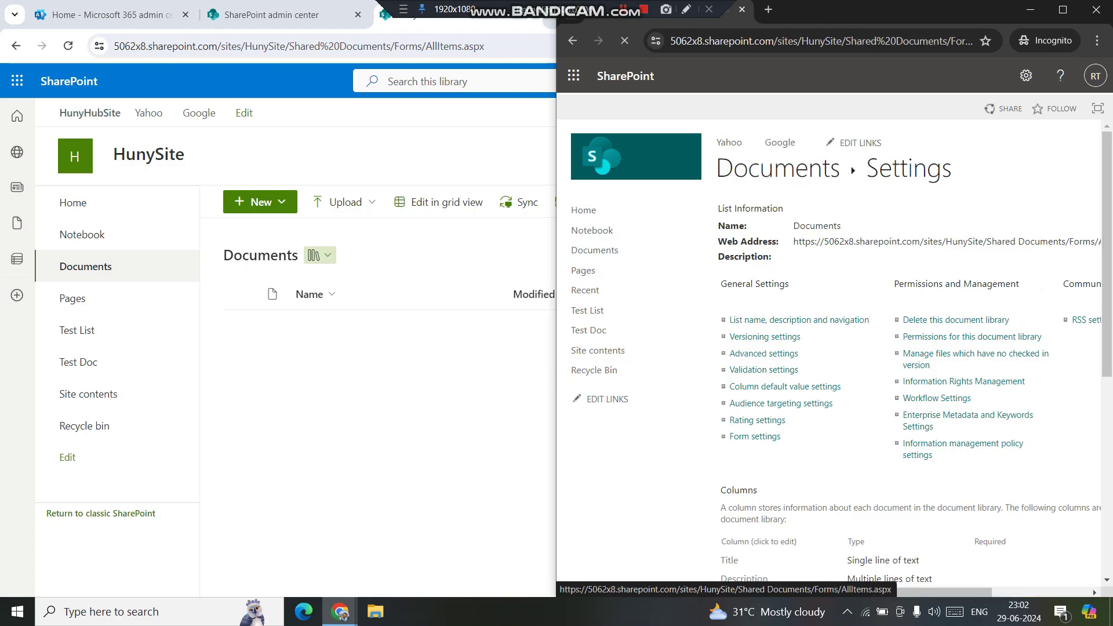
pyautogui.press('super+Left')
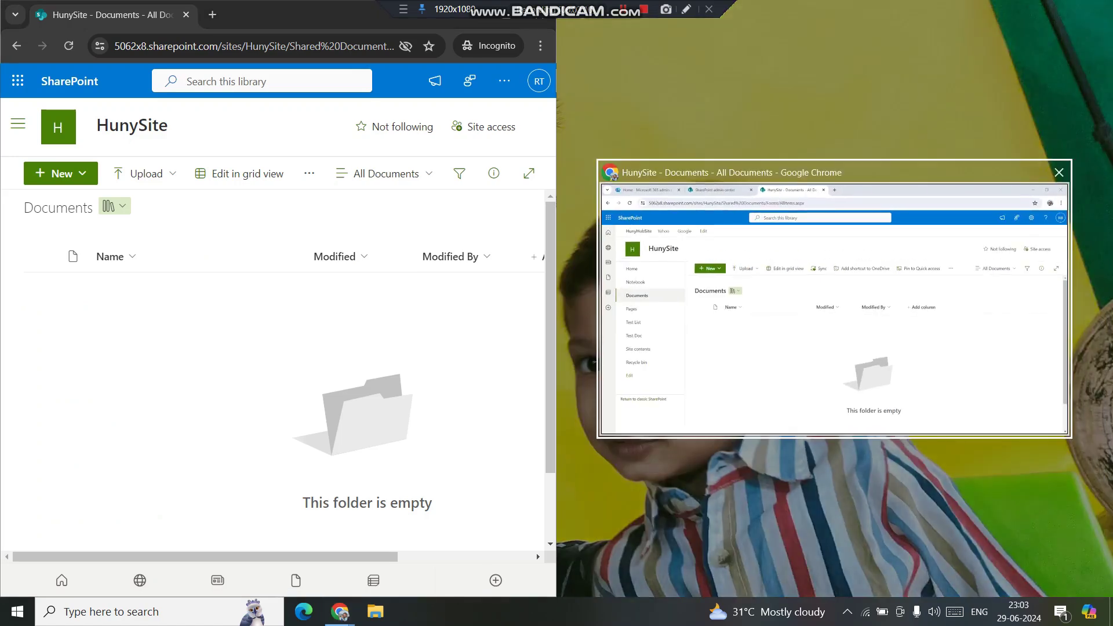
pyautogui.press('Return')
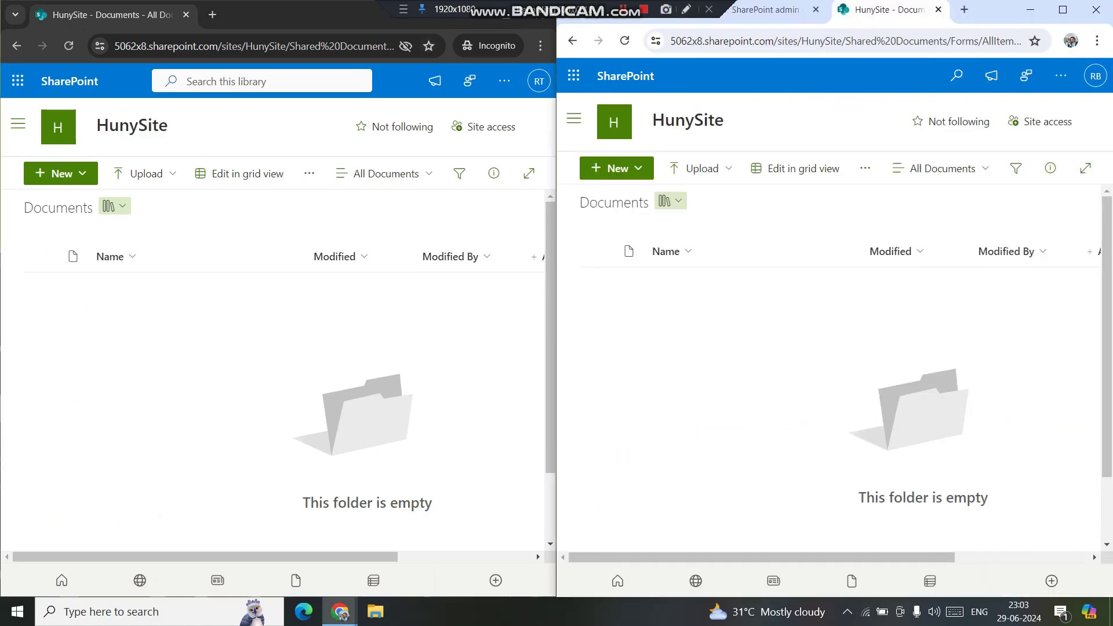
# - Check which account is signed in to SharePoint in each of the two browser windows
pyautogui.click(539, 81)
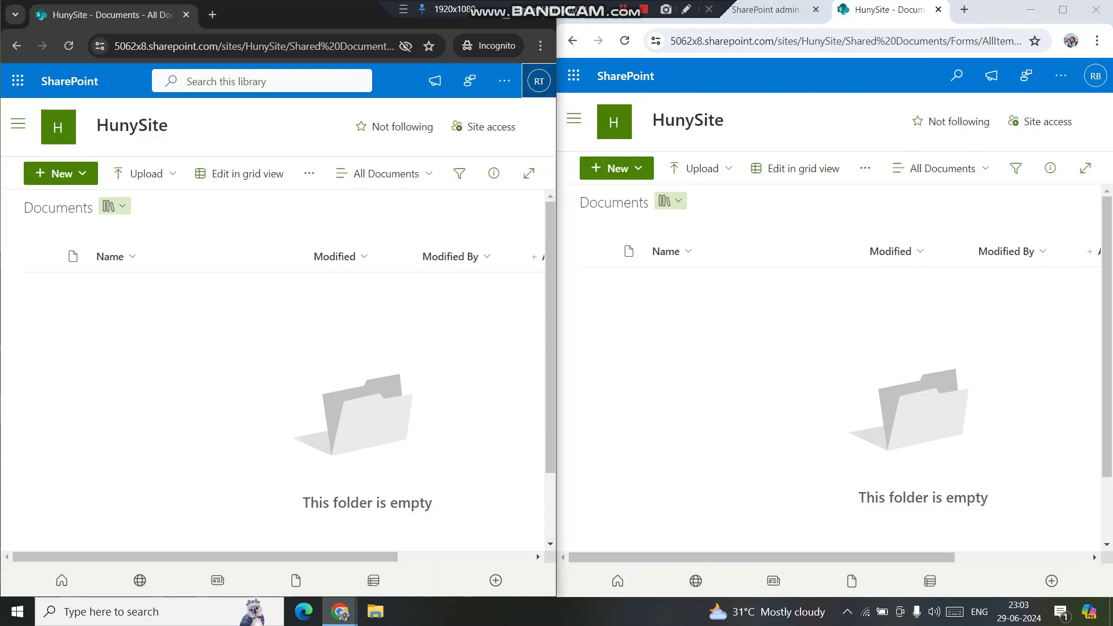
pyautogui.click(539, 81)
pyautogui.click(539, 82)
pyautogui.click(539, 81)
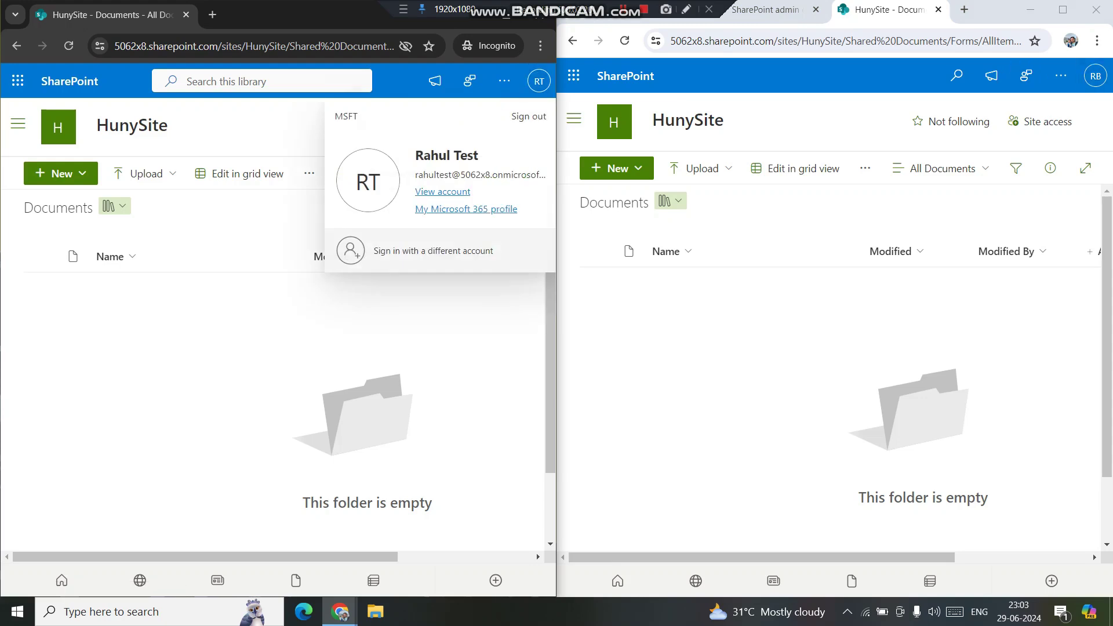
pyautogui.click(1096, 76)
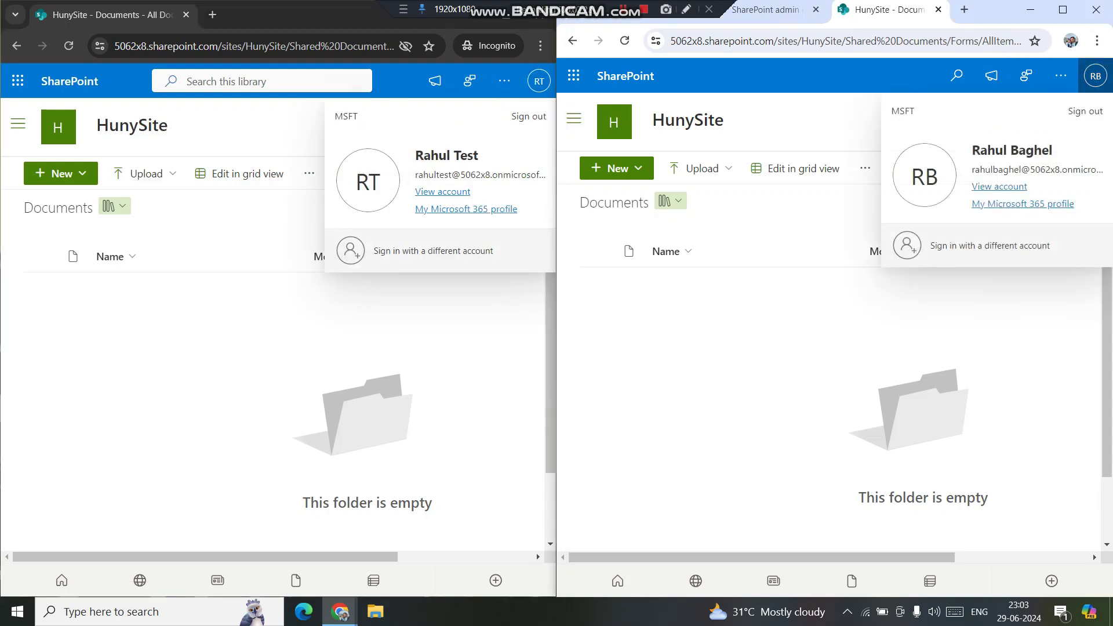
pyautogui.press('Escape')
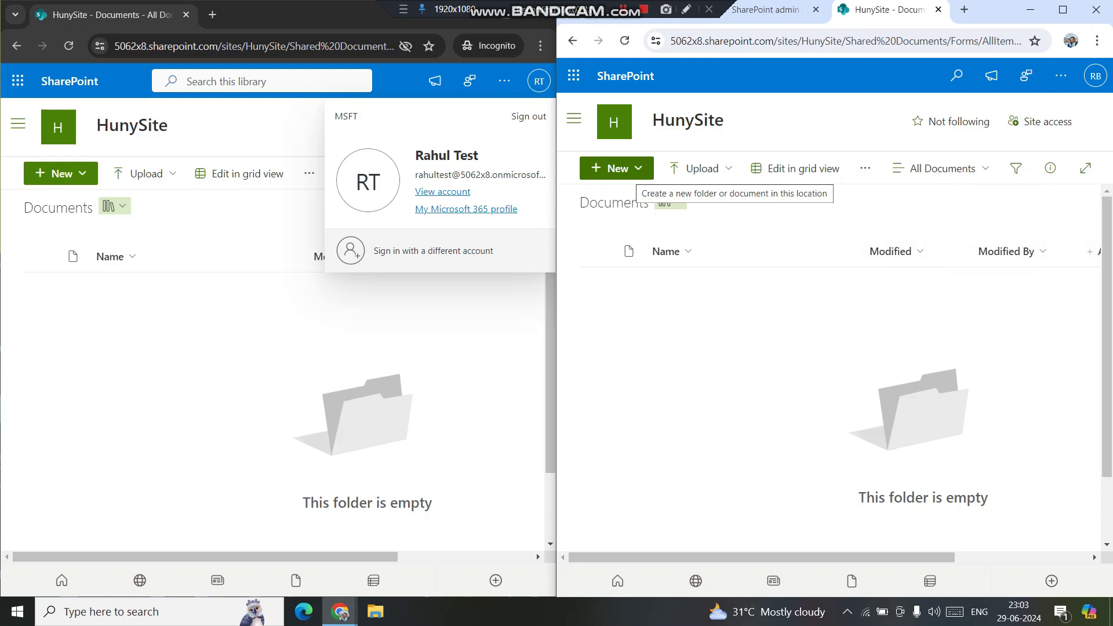
# - Create a Word document containing "Test" in the regular window's Documents library, close it, and refresh the library
pyautogui.click(616, 169)
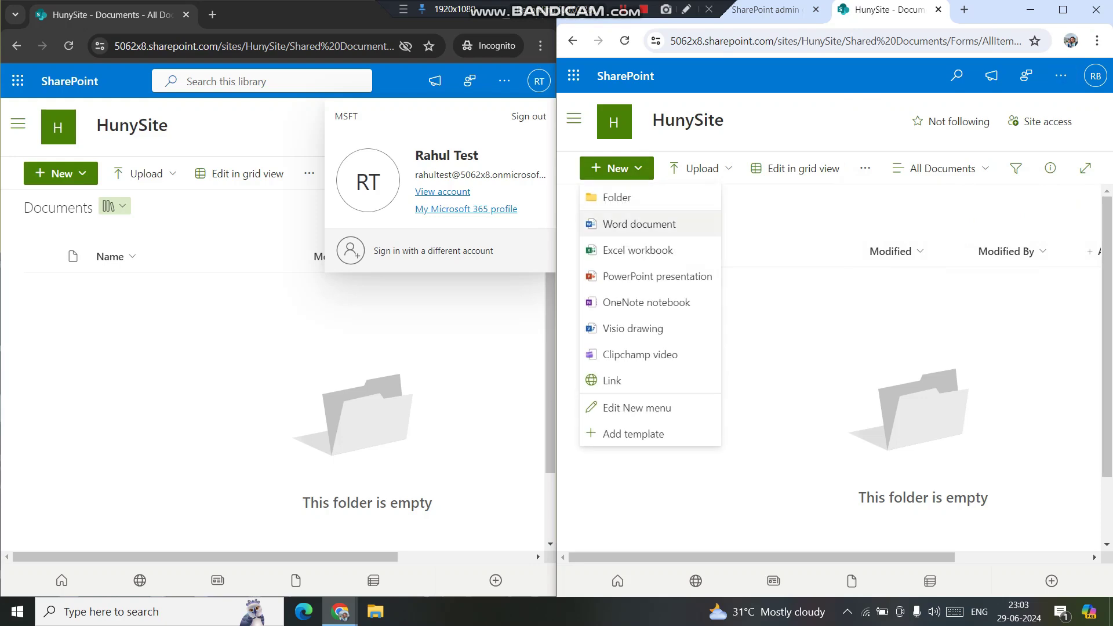
pyautogui.click(639, 224)
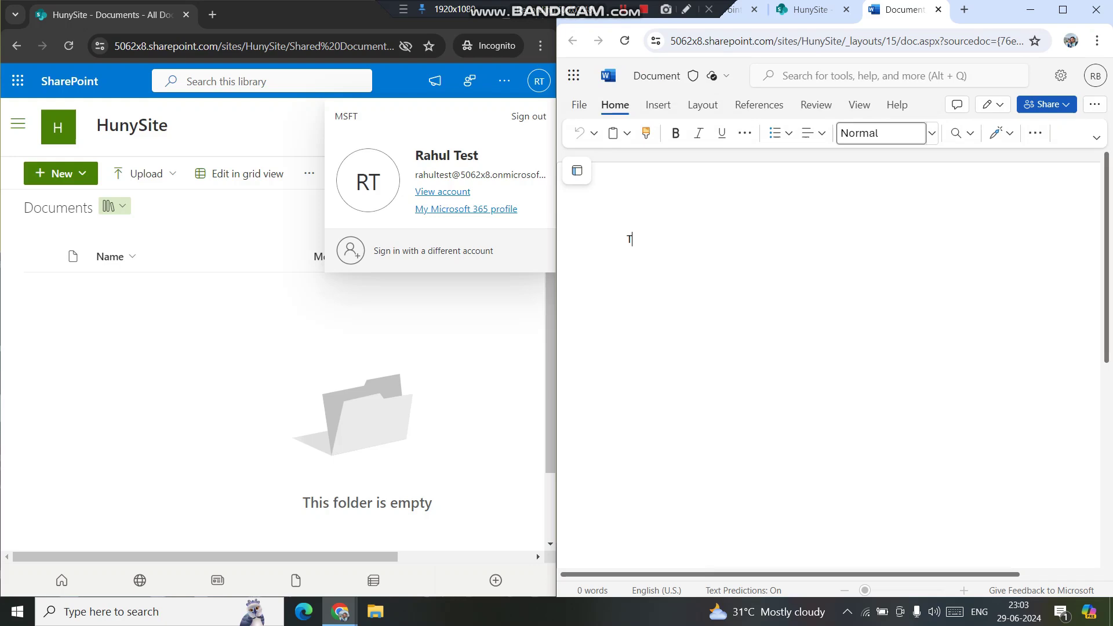
pyautogui.write('est')
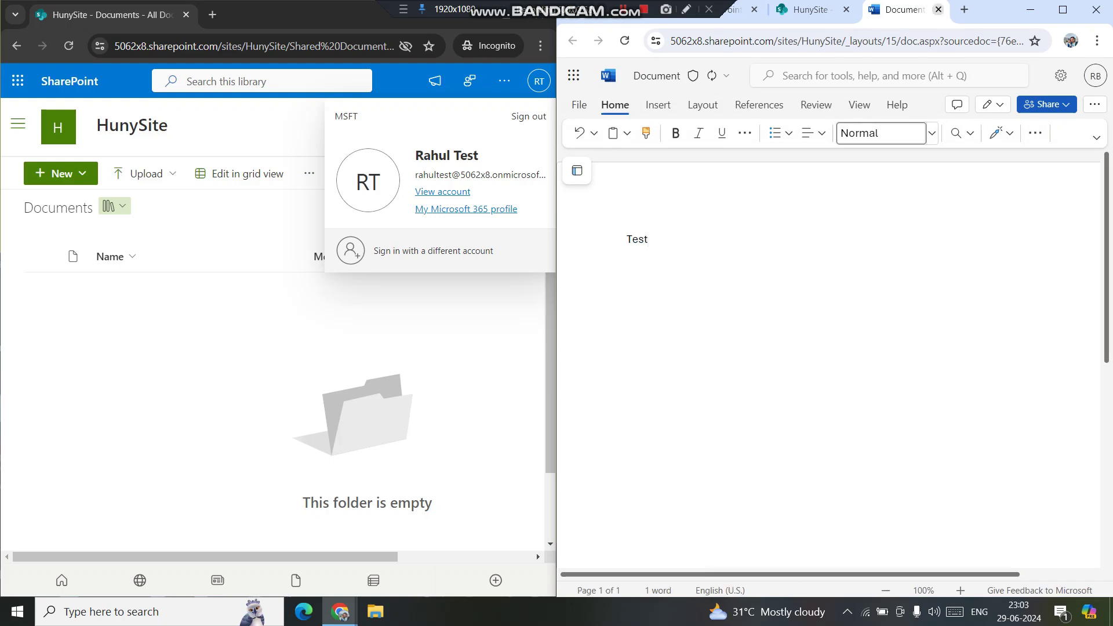
pyautogui.click(938, 9)
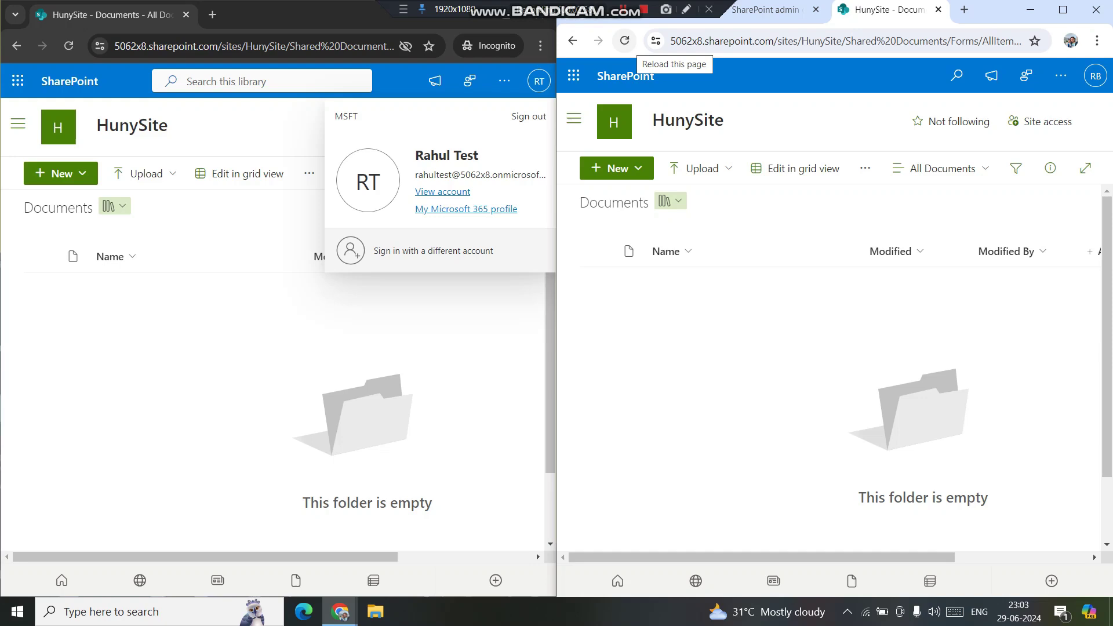
pyautogui.click(624, 41)
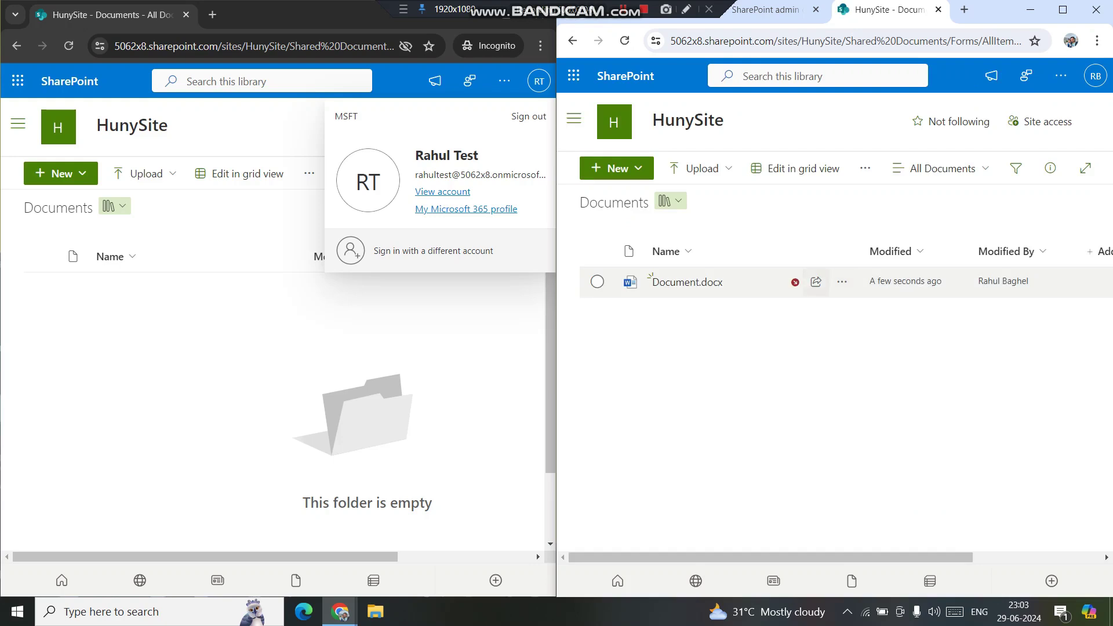
pyautogui.moveTo(688, 282)
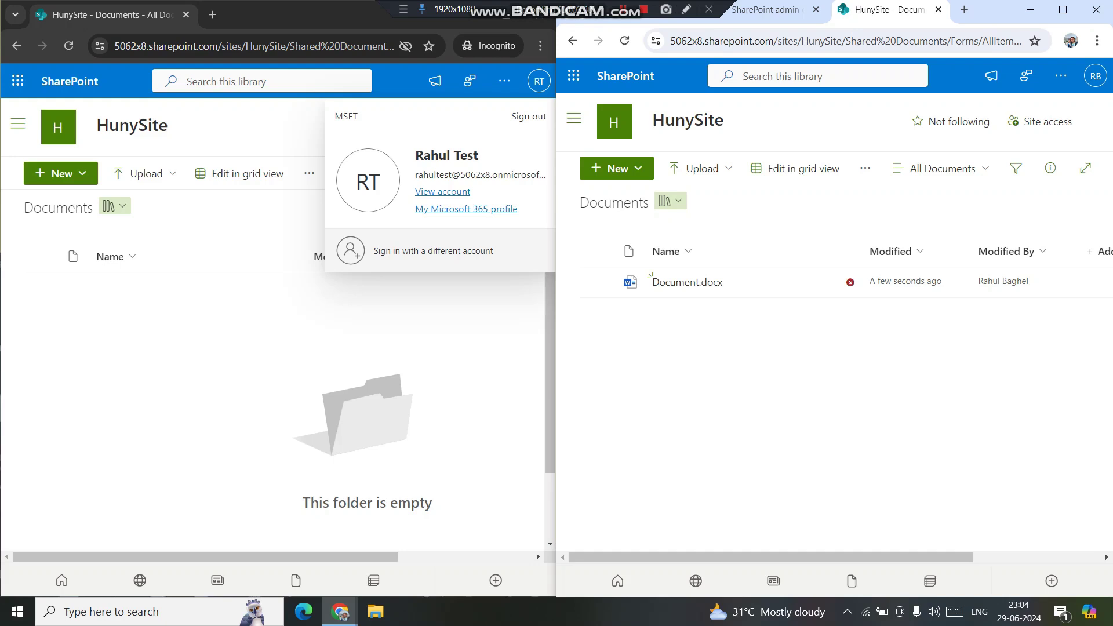
# - Reload the Documents library in the incognito window to check whether the new document is listed for the second account
pyautogui.click(174, 255)
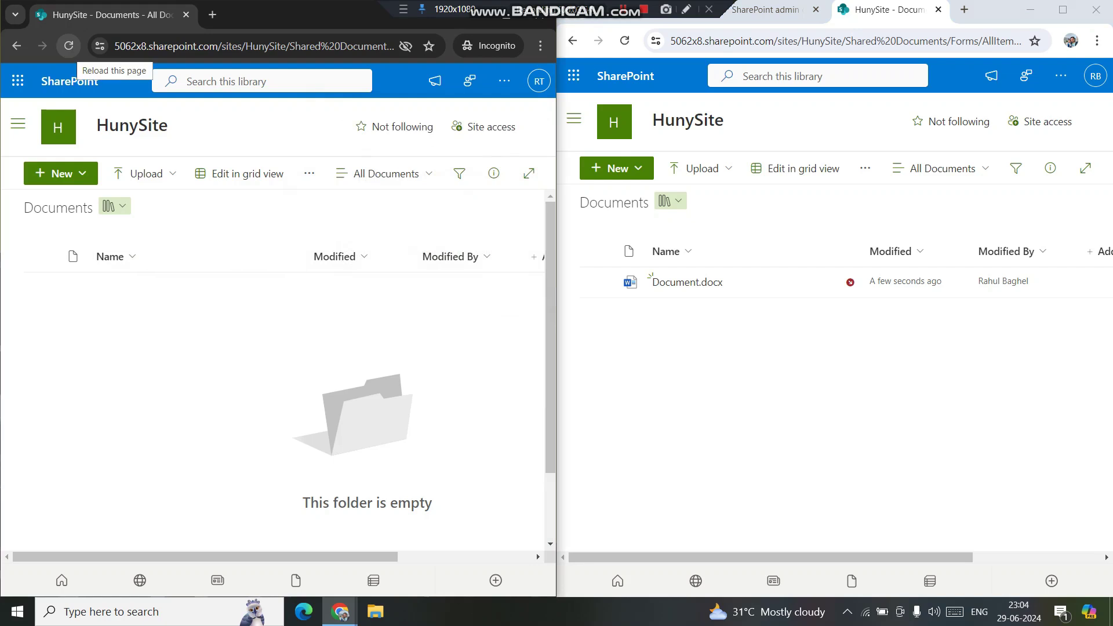
pyautogui.click(68, 46)
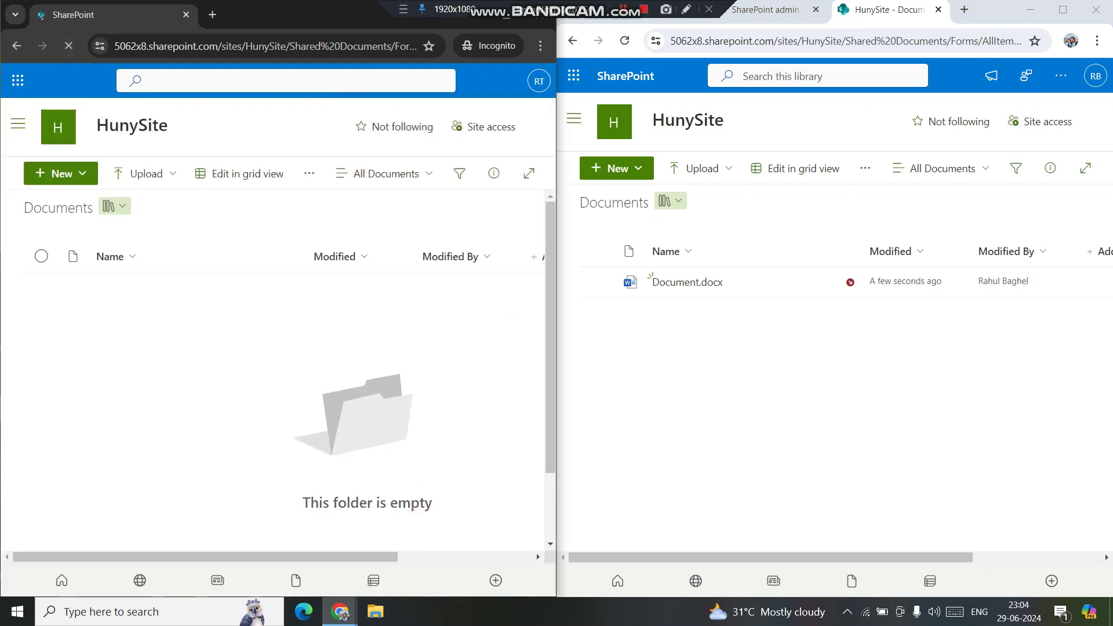
pyautogui.click(68, 46)
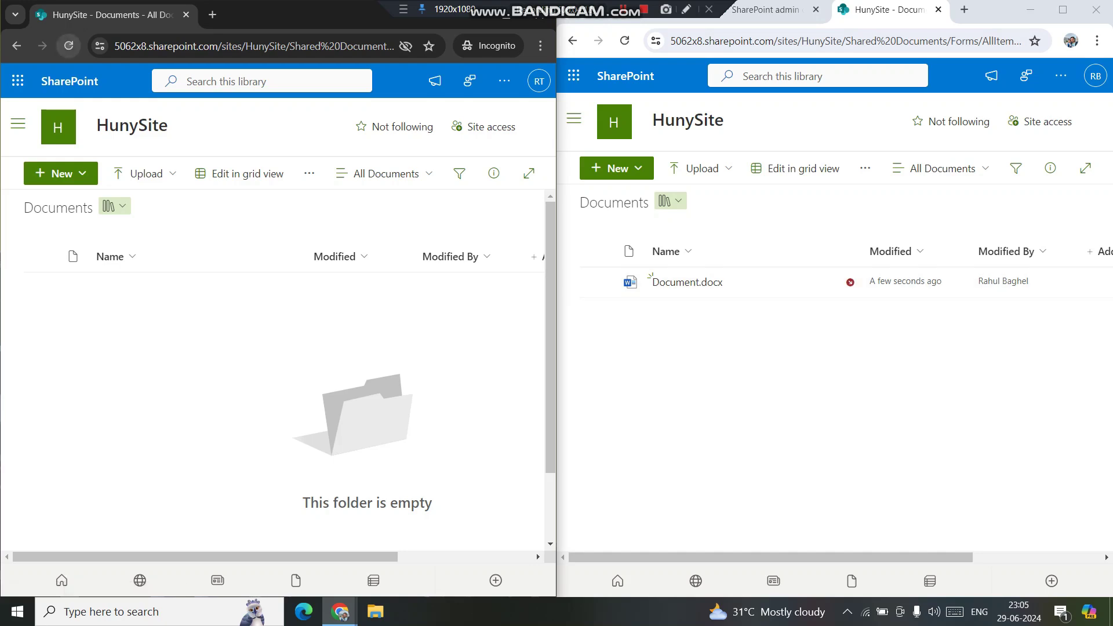
pyautogui.click(69, 46)
# - Review HunySite's site admins and site members in the SharePoint admin center against the signed-in account, and close the site details
pyautogui.hotkey('alt', 'Tab')
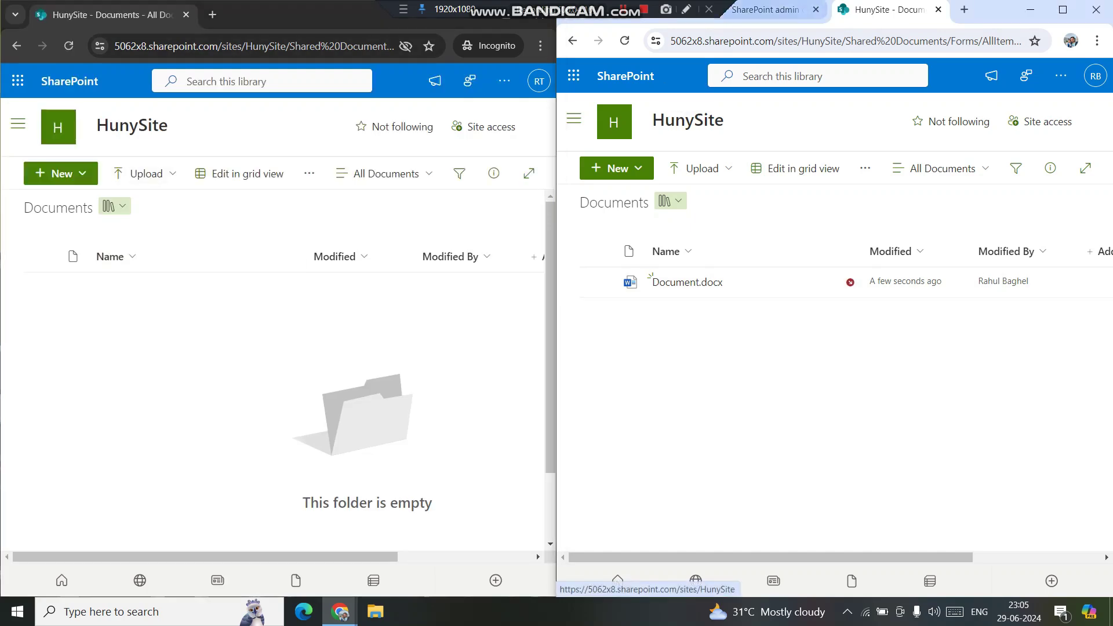
pyautogui.click(766, 9)
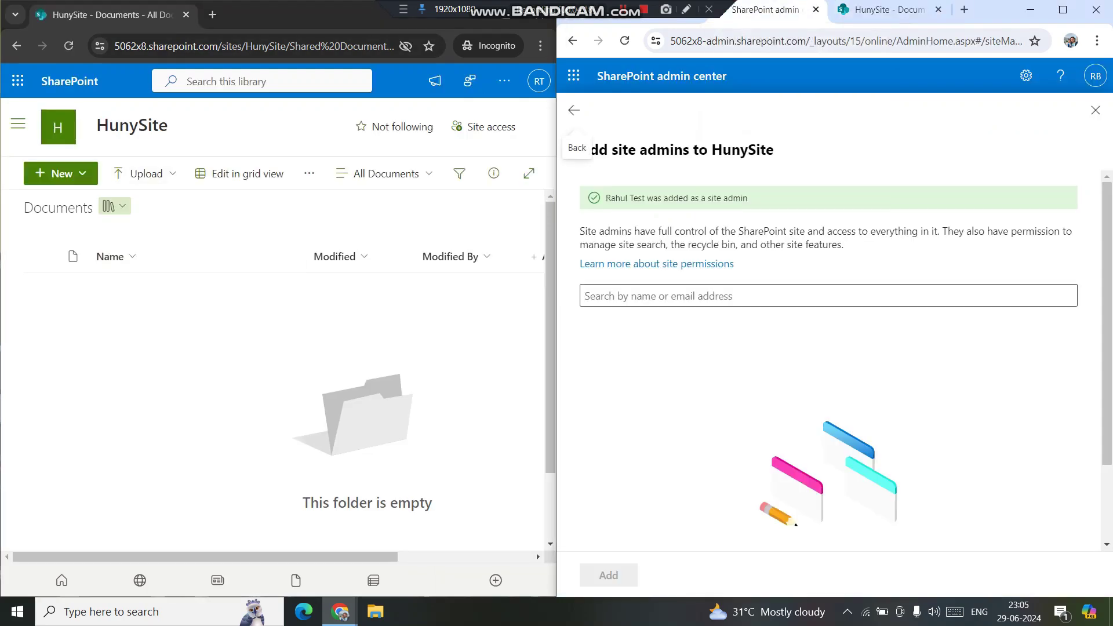
pyautogui.click(574, 110)
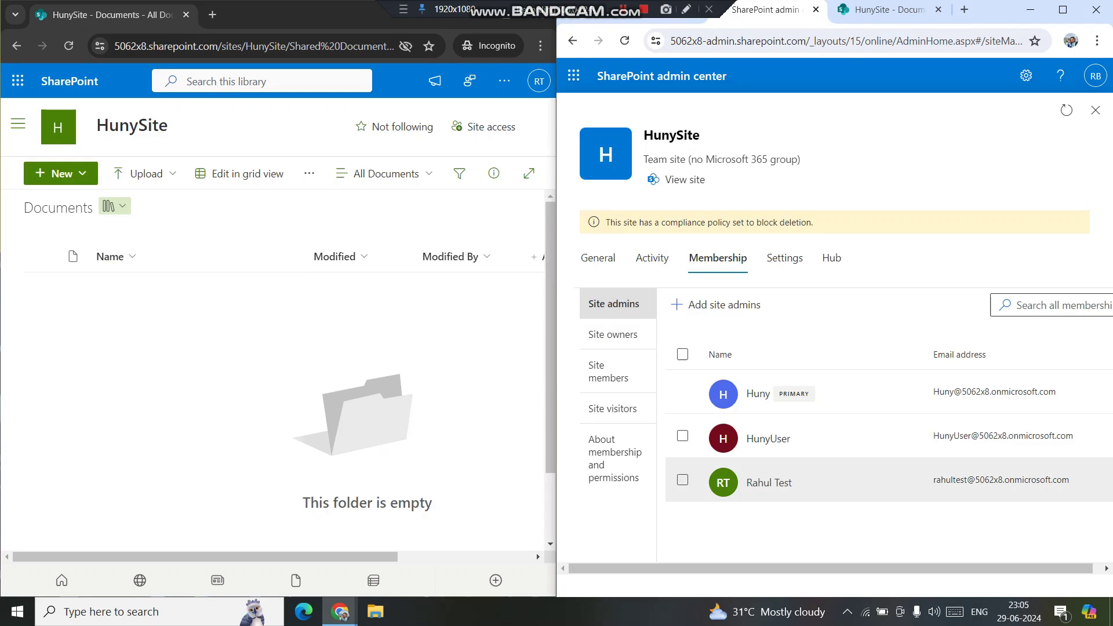
pyautogui.click(540, 82)
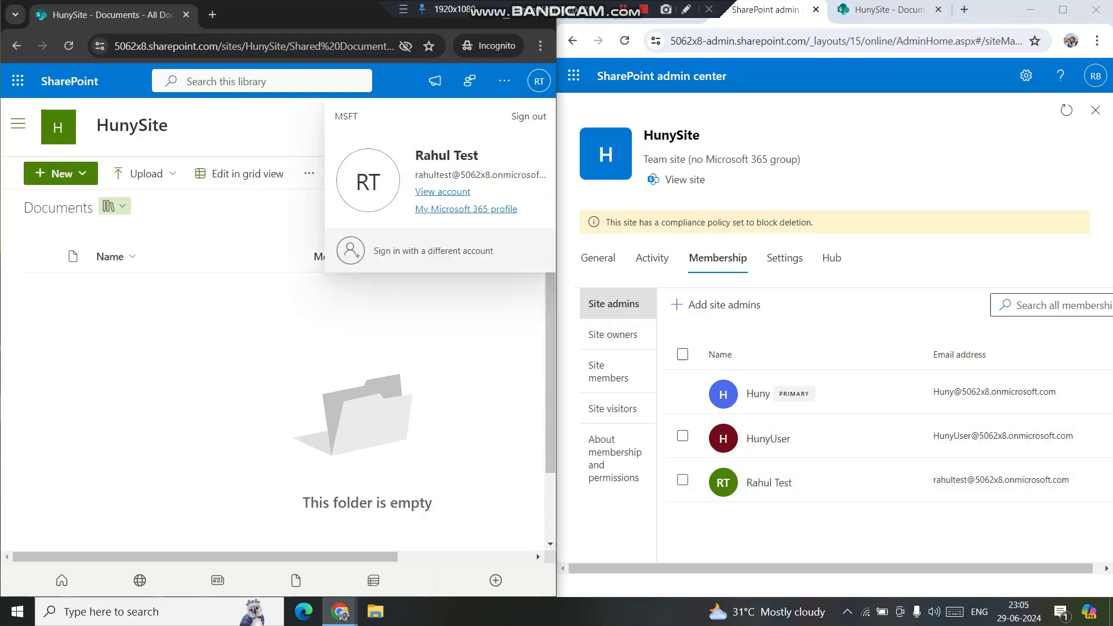
pyautogui.click(609, 371)
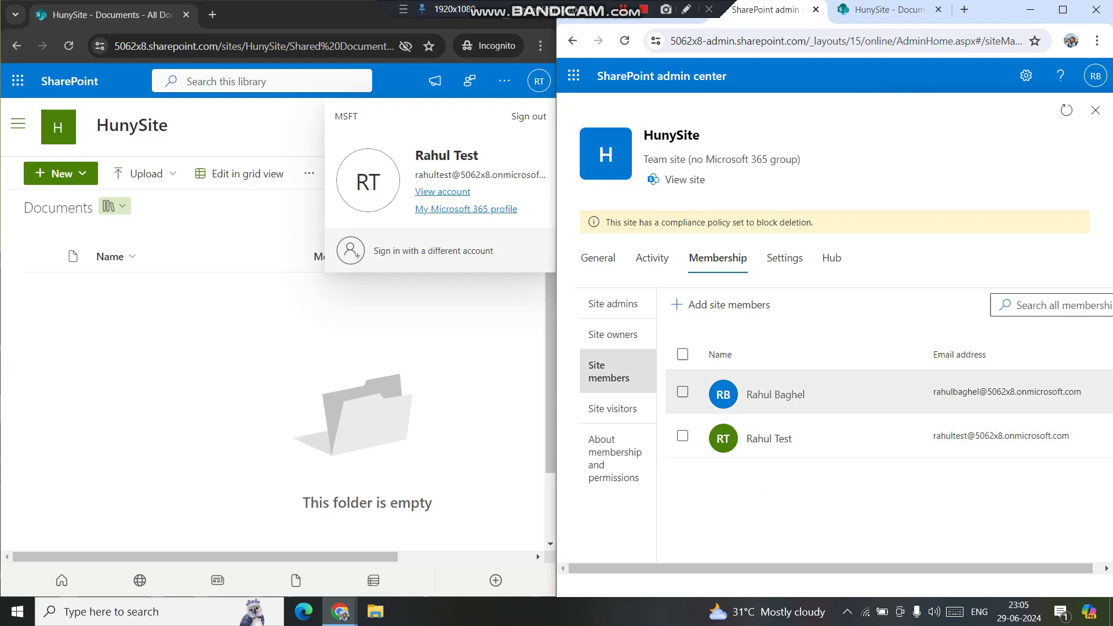
pyautogui.click(1096, 76)
pyautogui.click(1090, 116)
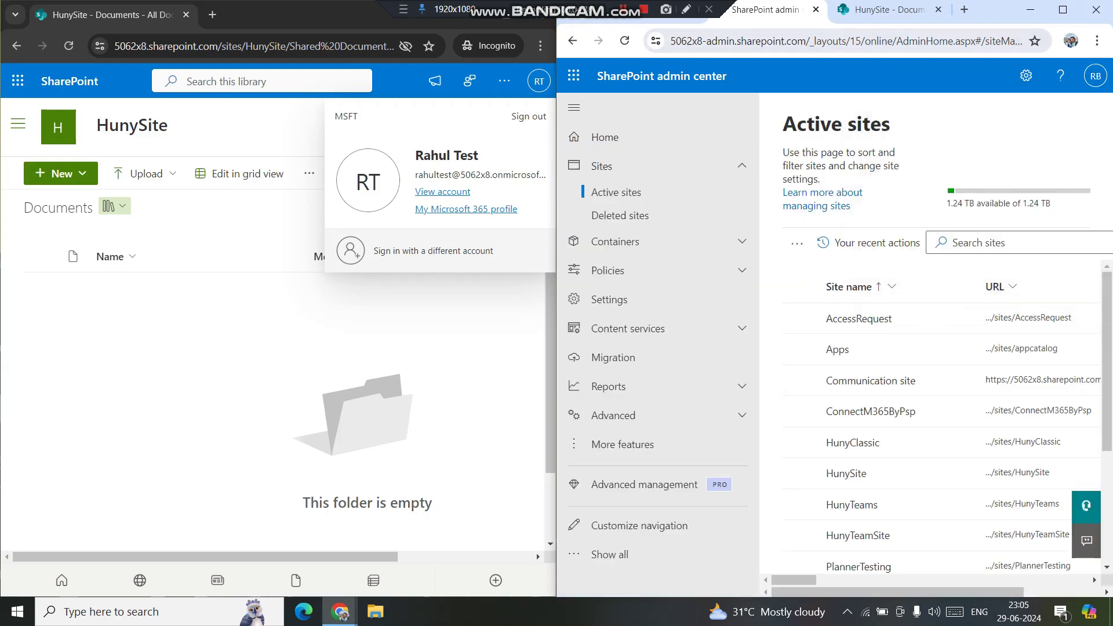
# - Return to the HunySite library in the regular window and reload the incognito window's library to check for the new document
pyautogui.hotkey('ctrl', 'Tab')
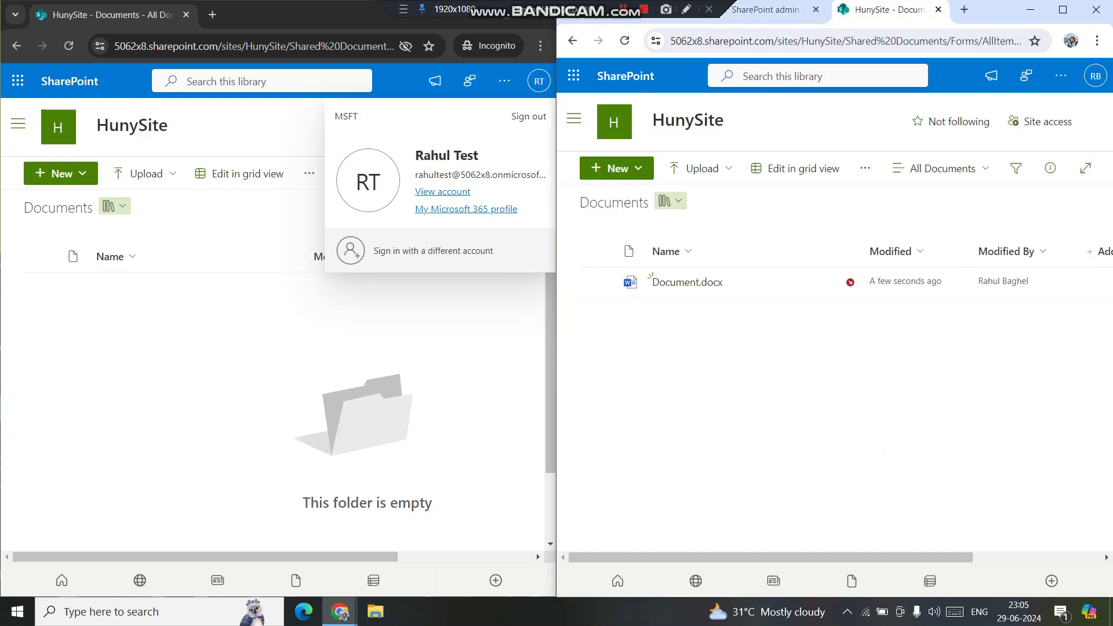
pyautogui.click(68, 46)
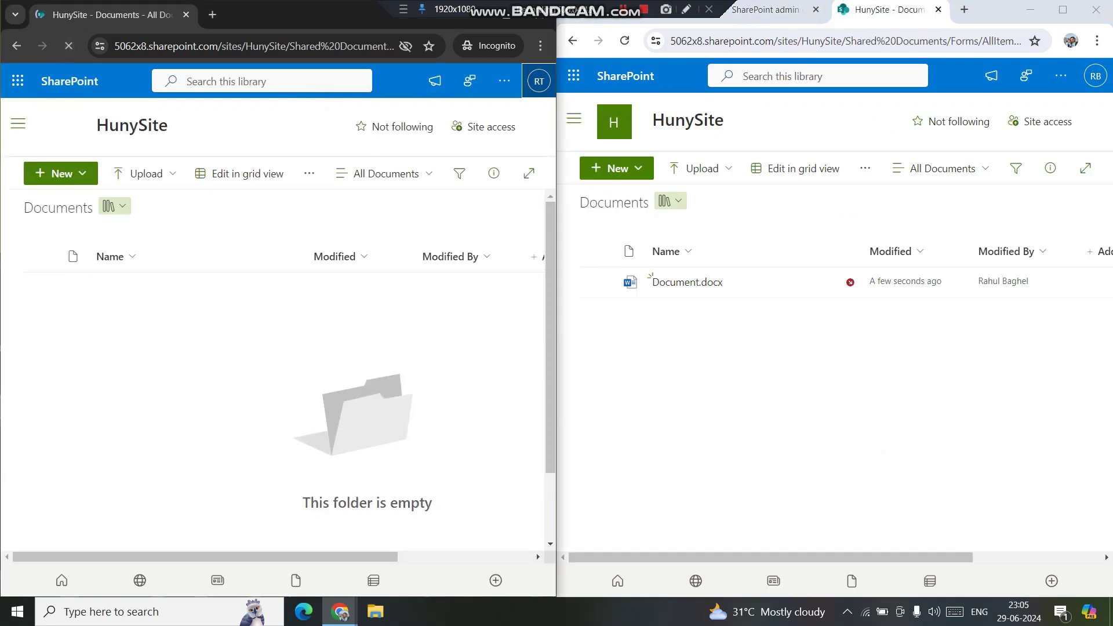
pyautogui.click(540, 81)
pyautogui.press('Escape')
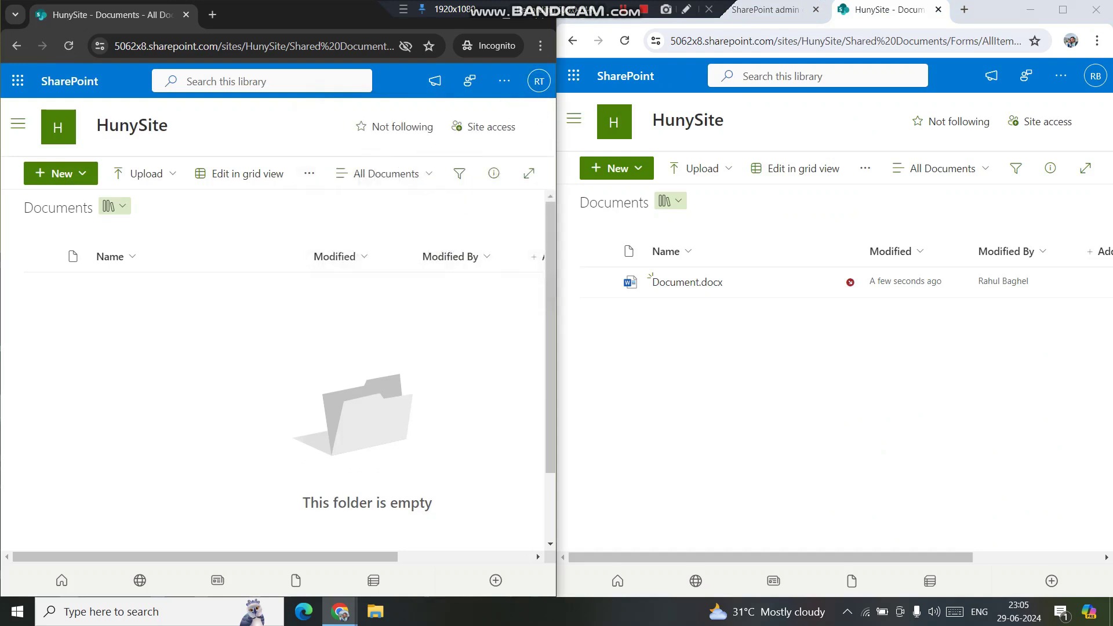
pyautogui.click(68, 46)
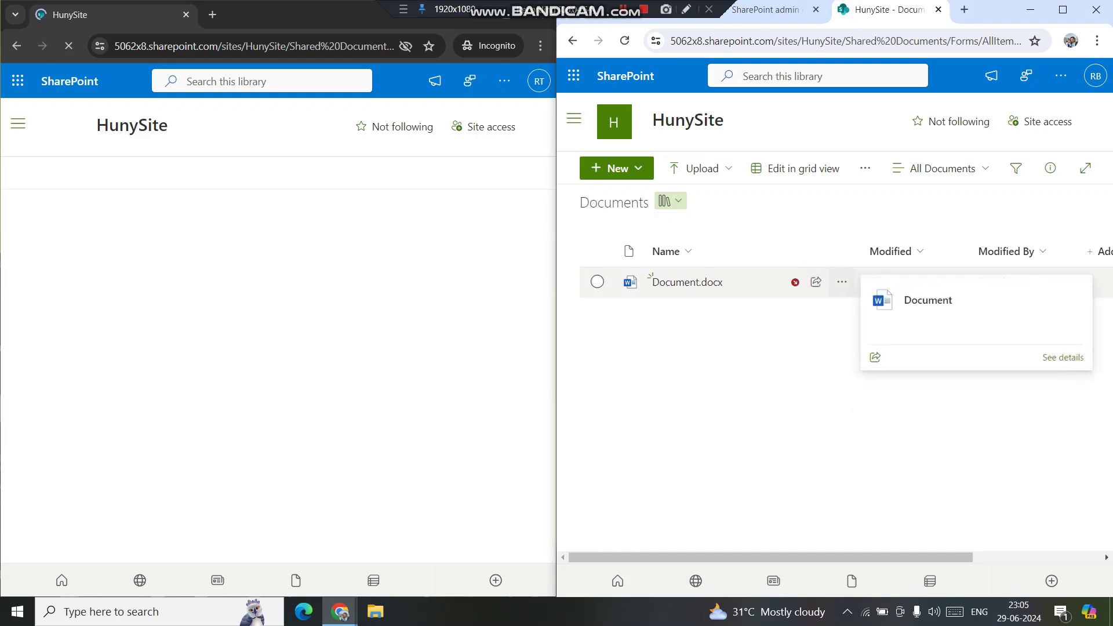
# - Check in Document.docx without a comment from the regular window, and reload the library in the incognito window
pyautogui.click(842, 282)
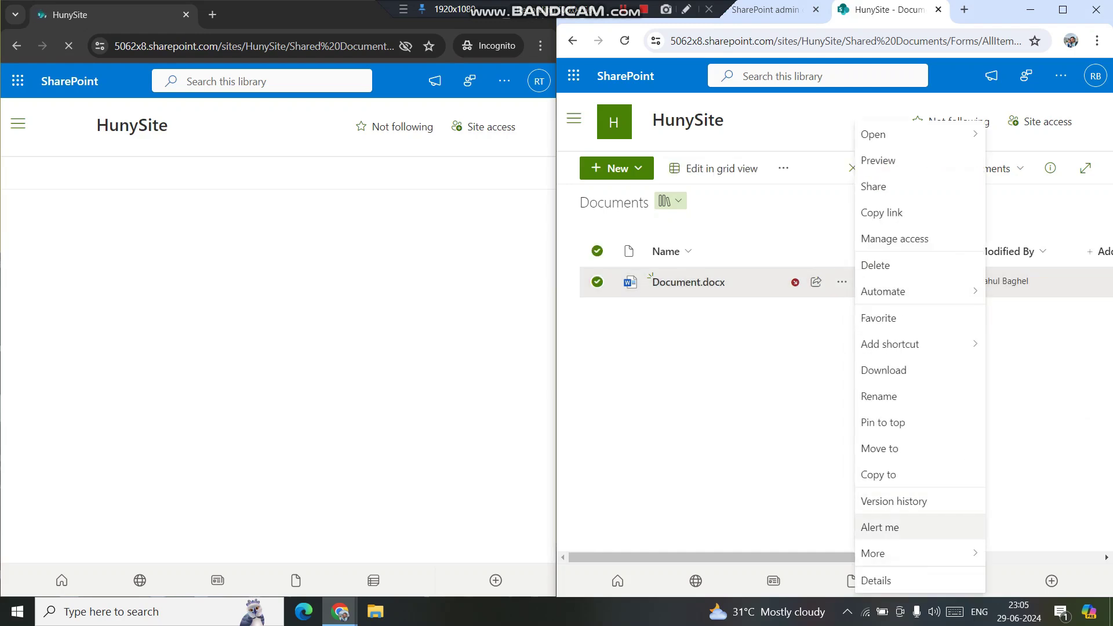
pyautogui.moveTo(887, 553)
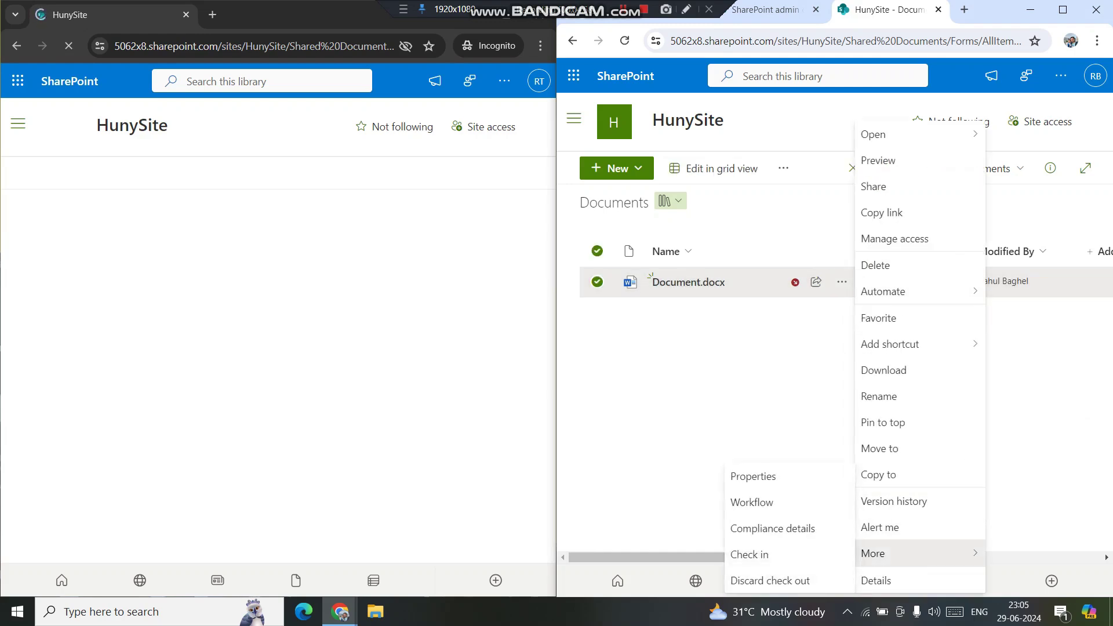
pyautogui.click(749, 554)
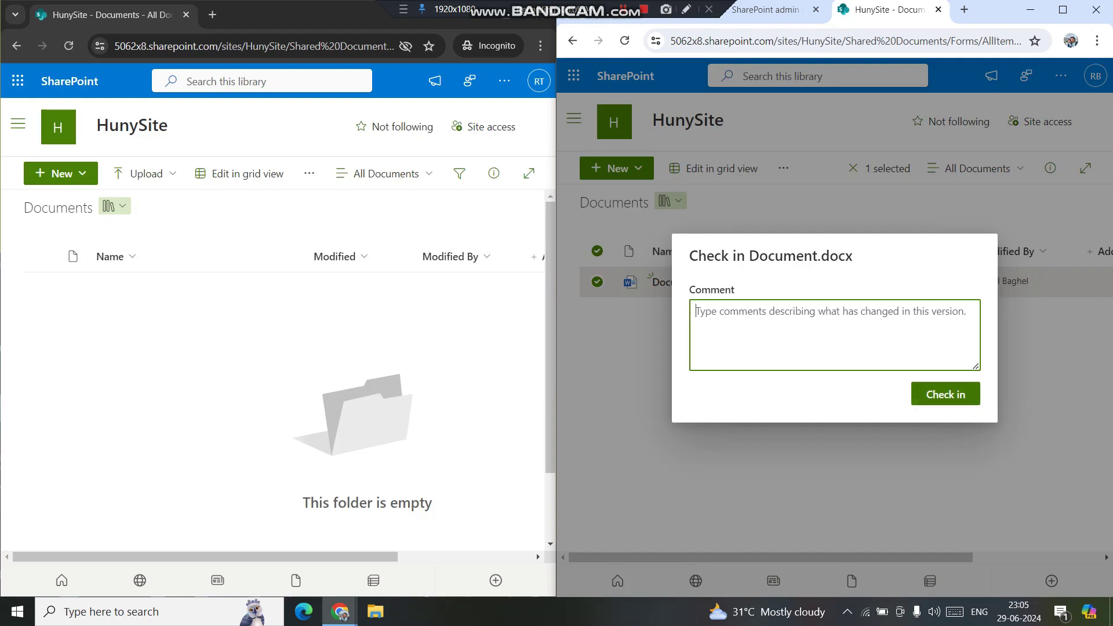
pyautogui.click(946, 393)
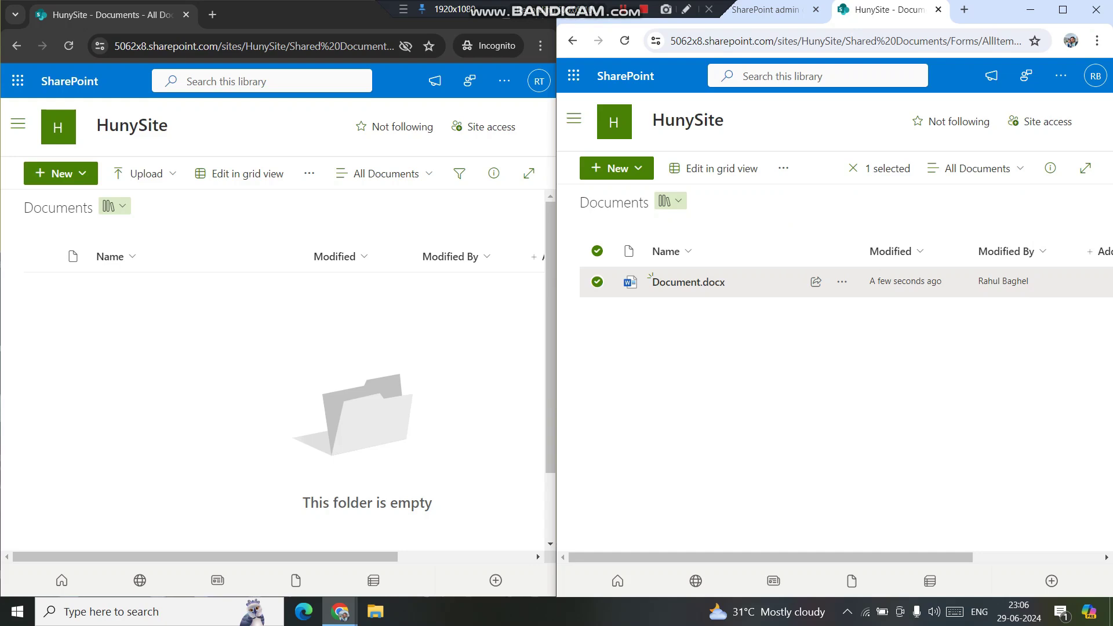
pyautogui.hscroll(3, 835, 284)
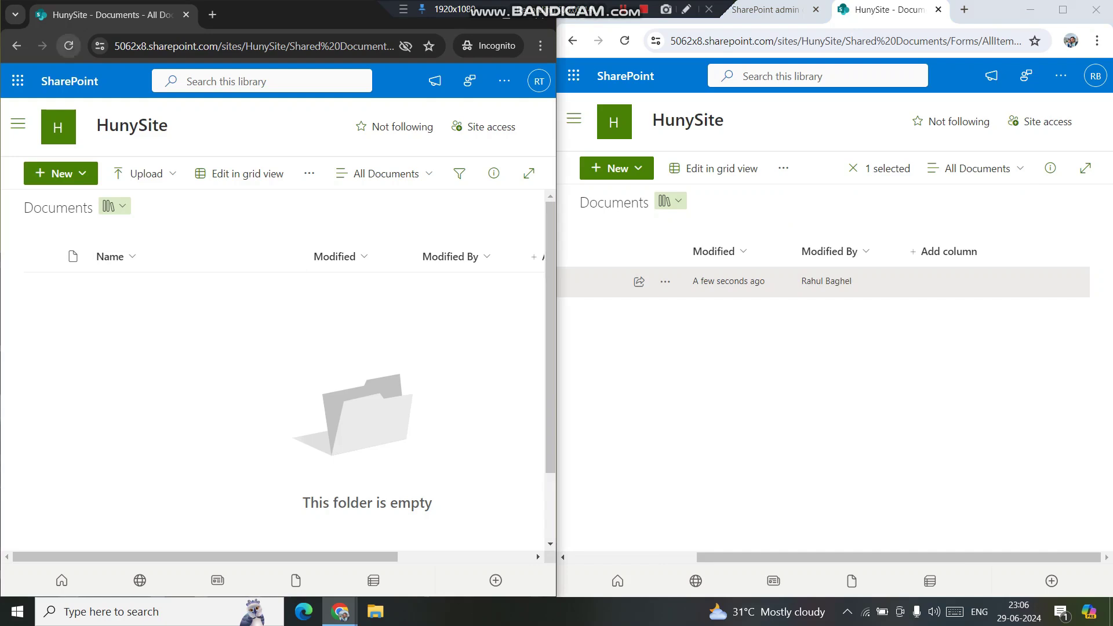
pyautogui.click(68, 45)
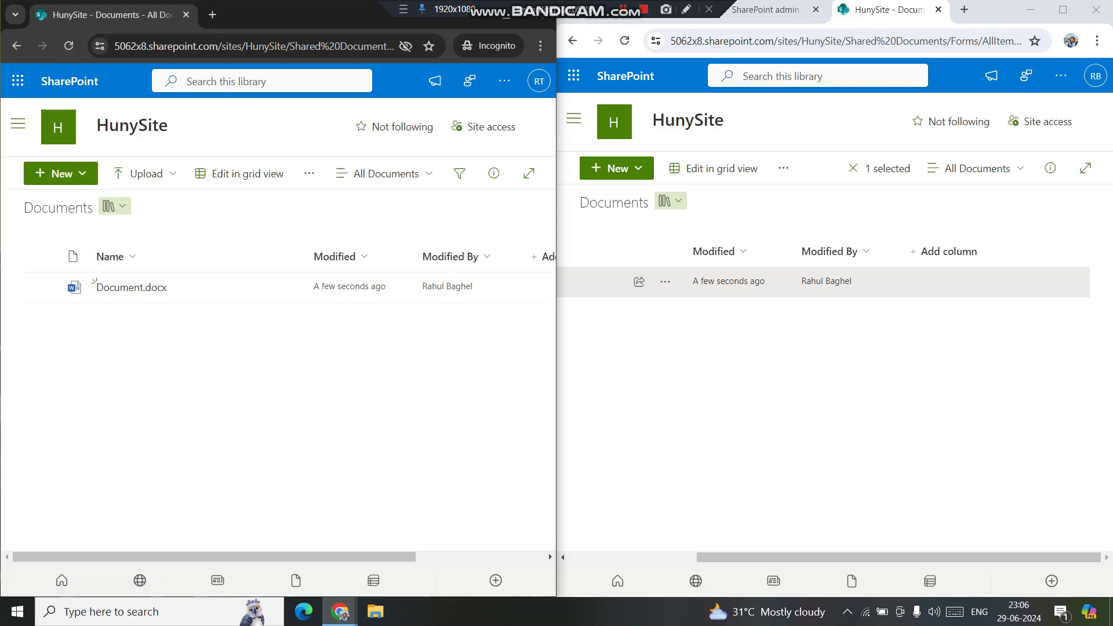
# - Clear the selection in the regular window's library and check out Document.docx
pyautogui.click(853, 168)
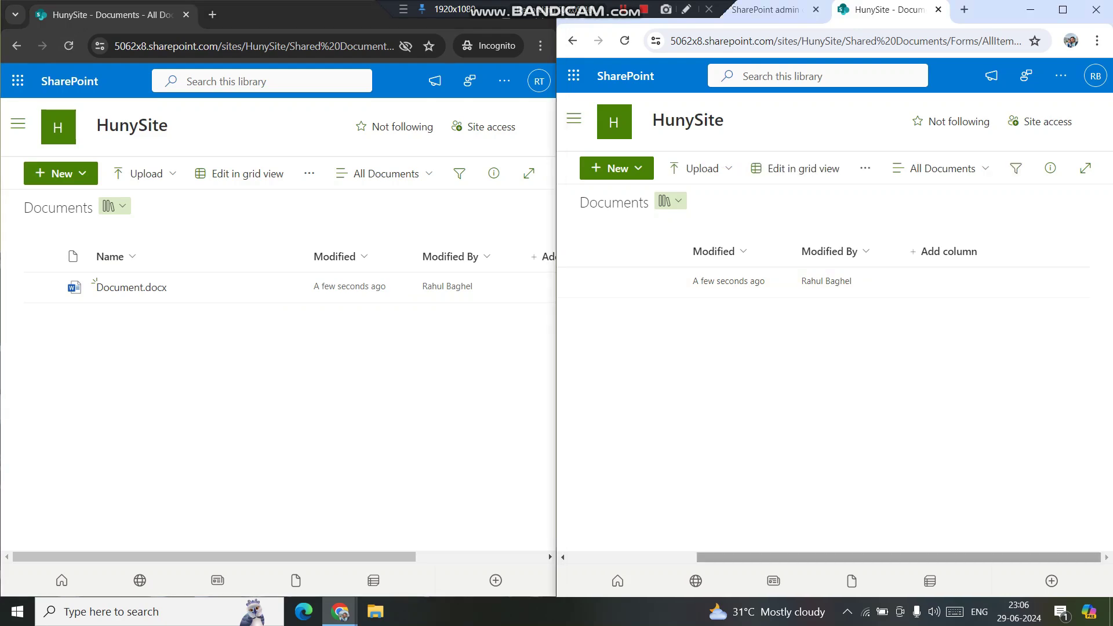
pyautogui.moveTo(899, 557); pyautogui.dragTo(771, 557)
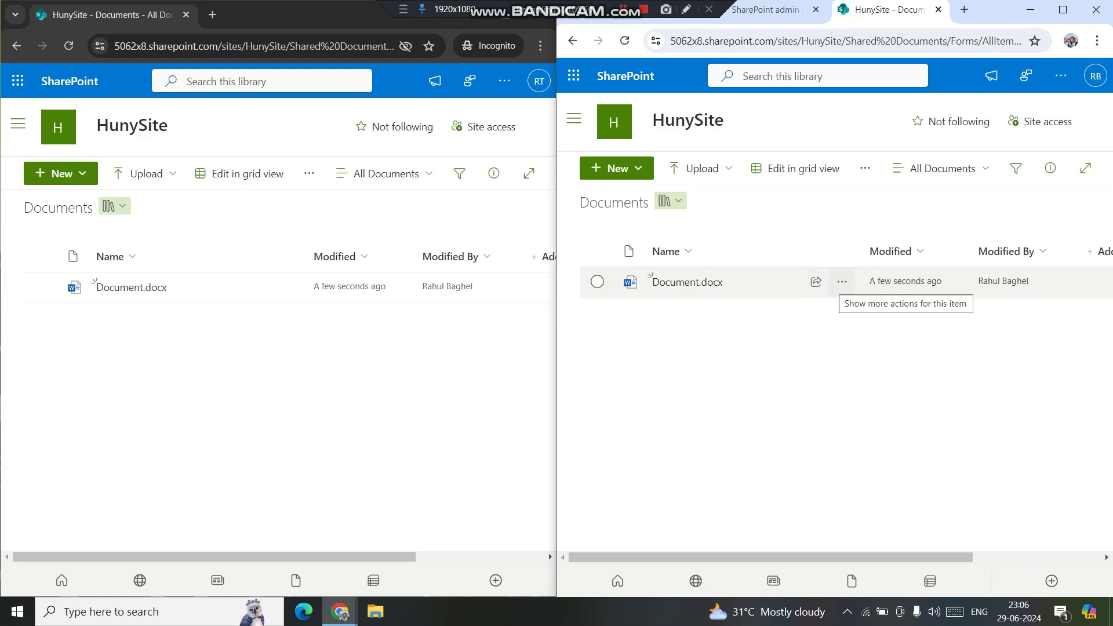
pyautogui.click(842, 281)
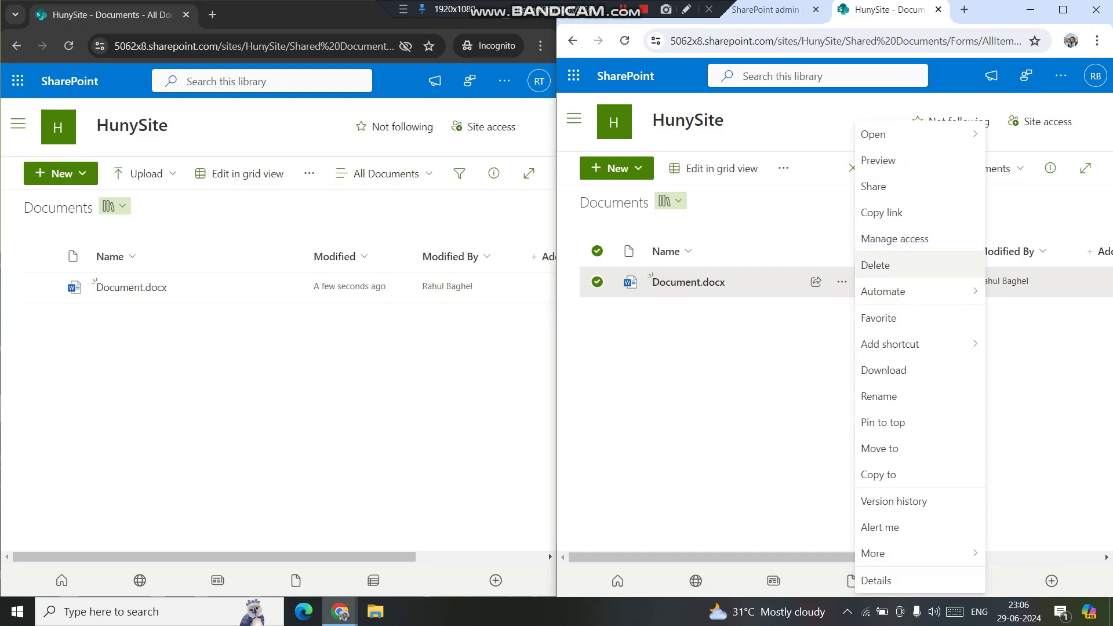
pyautogui.moveTo(882, 553)
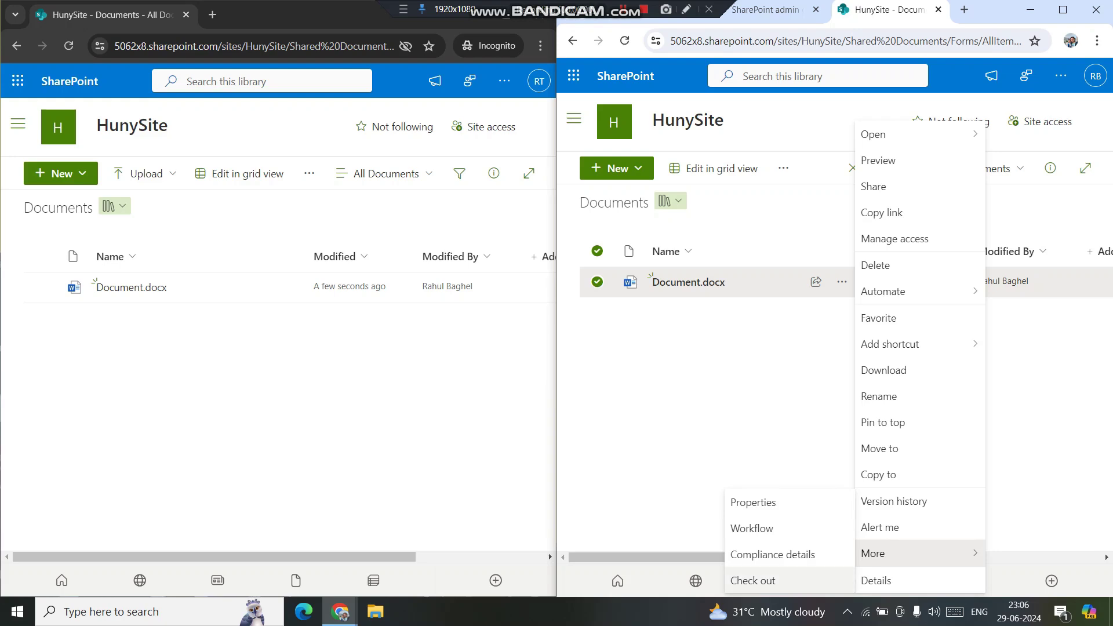
pyautogui.click(753, 580)
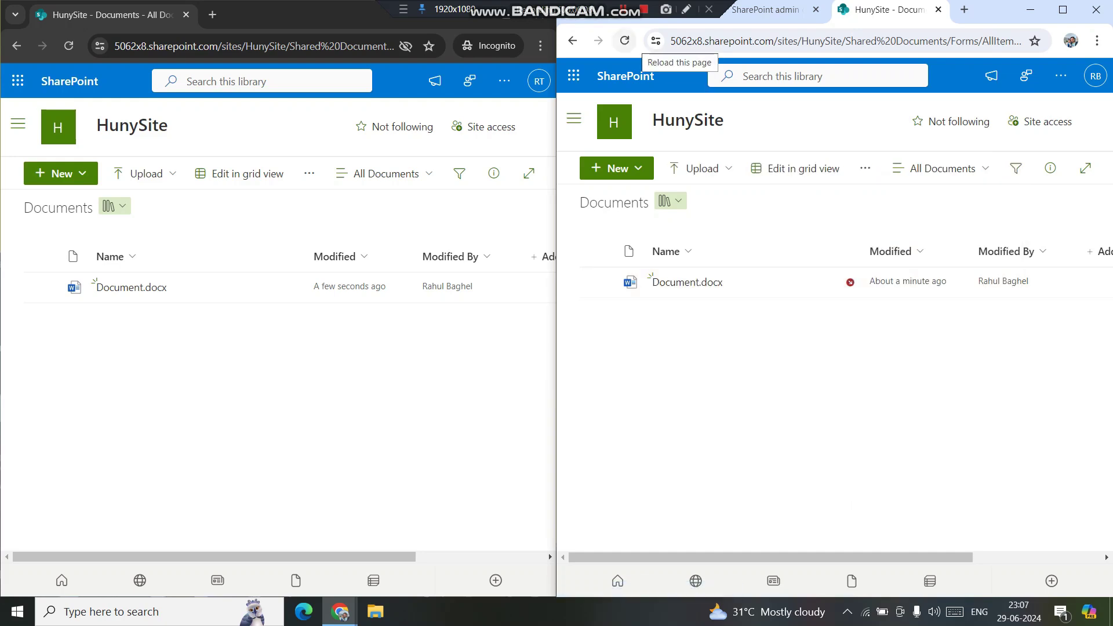
# - Reload the incognito window's library and examine who has Document.docx checked out
pyautogui.hotkey('alt', 'Tab')
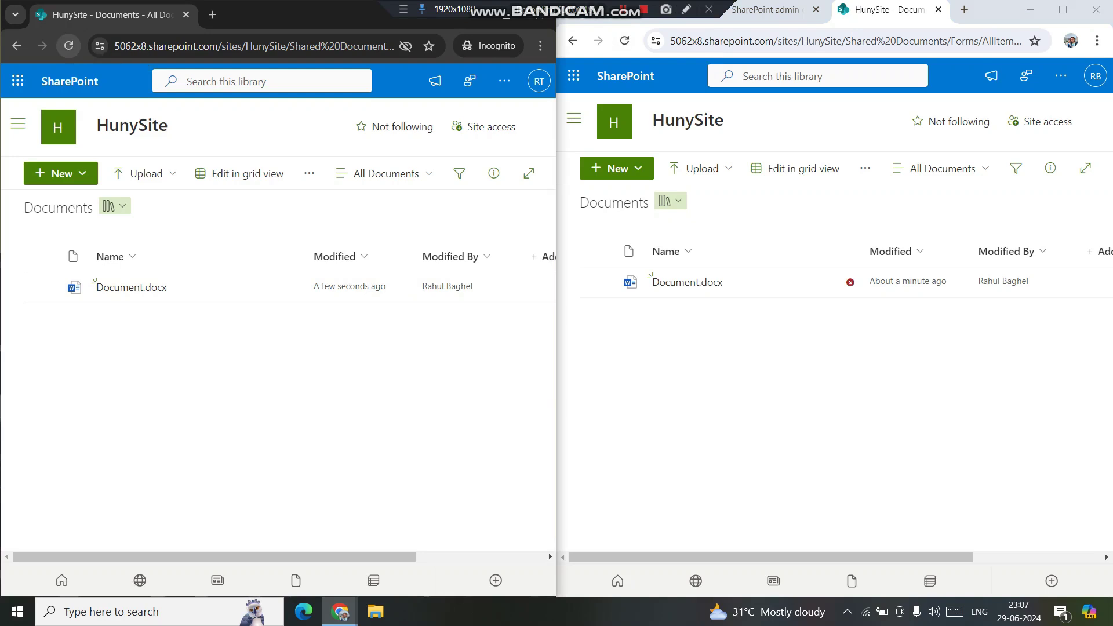
pyautogui.click(69, 46)
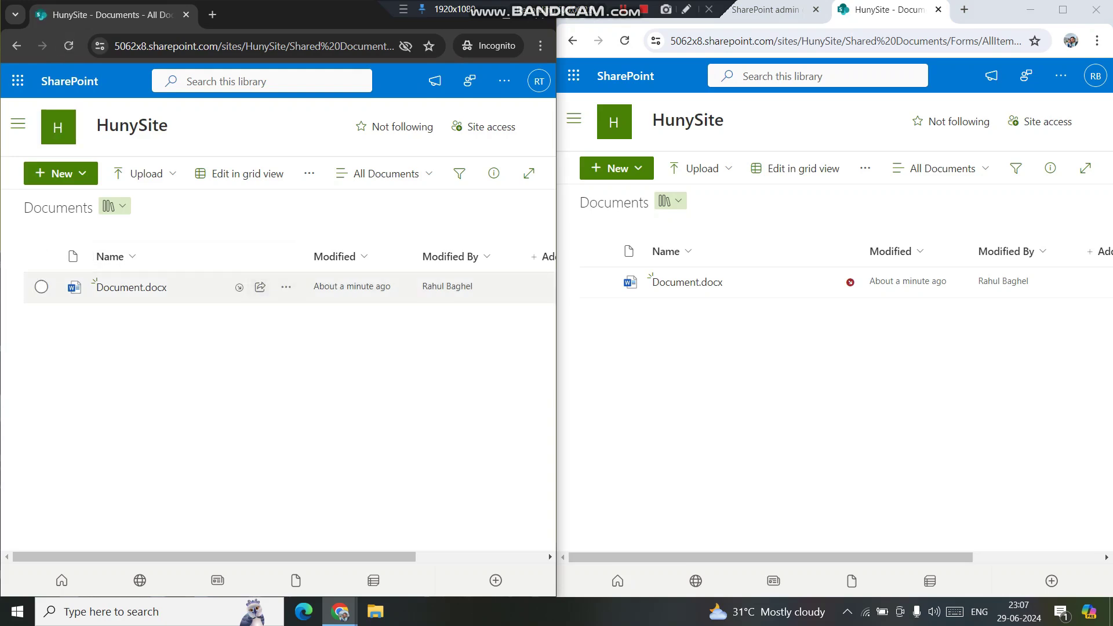
pyautogui.moveTo(238, 288)
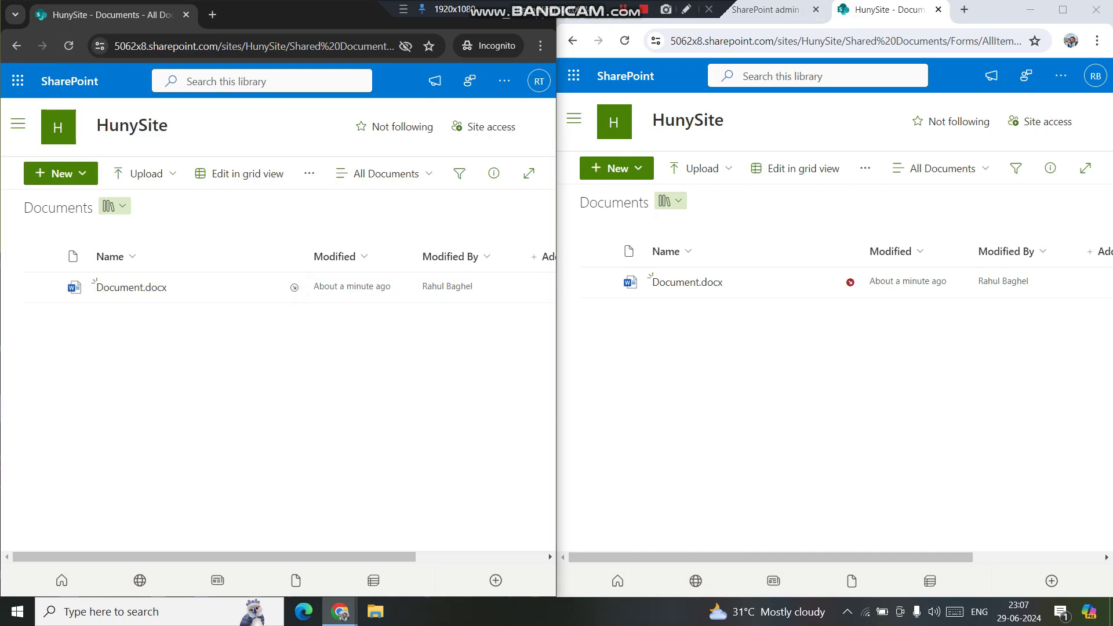
pyautogui.moveTo(132, 287)
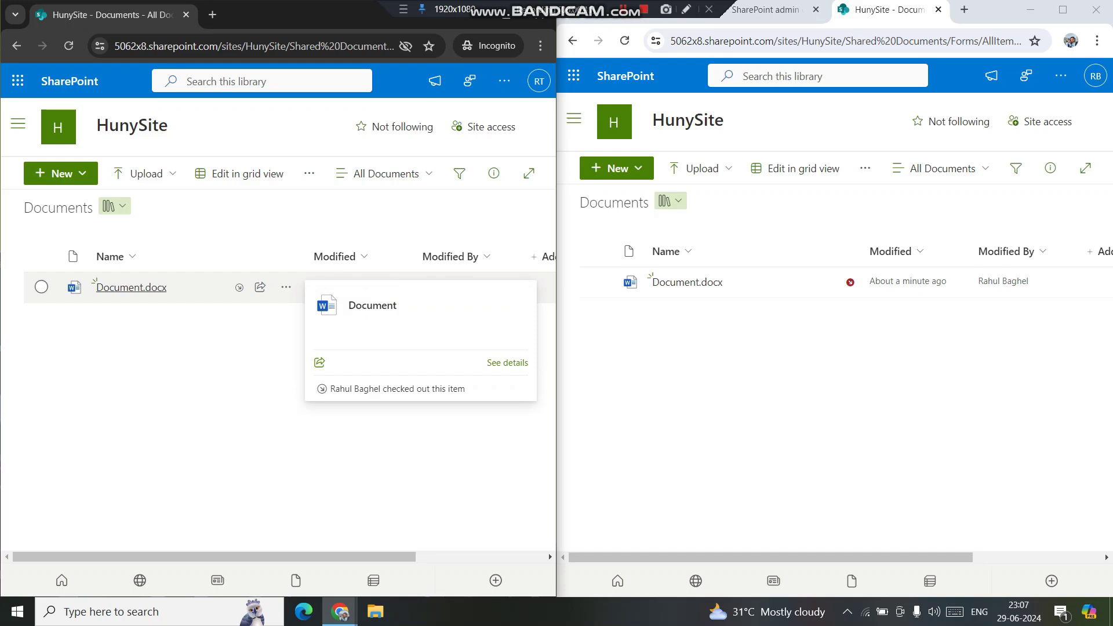
# - Try to edit Document.docx in Word for the web as the second account, and close the document
pyautogui.click(131, 287)
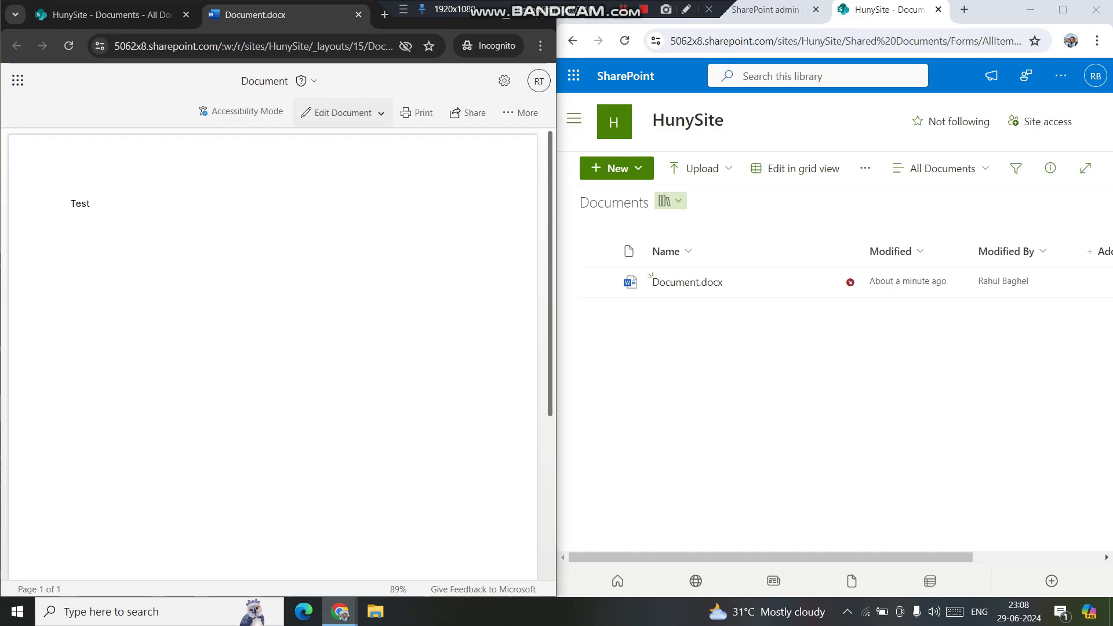
pyautogui.click(342, 112)
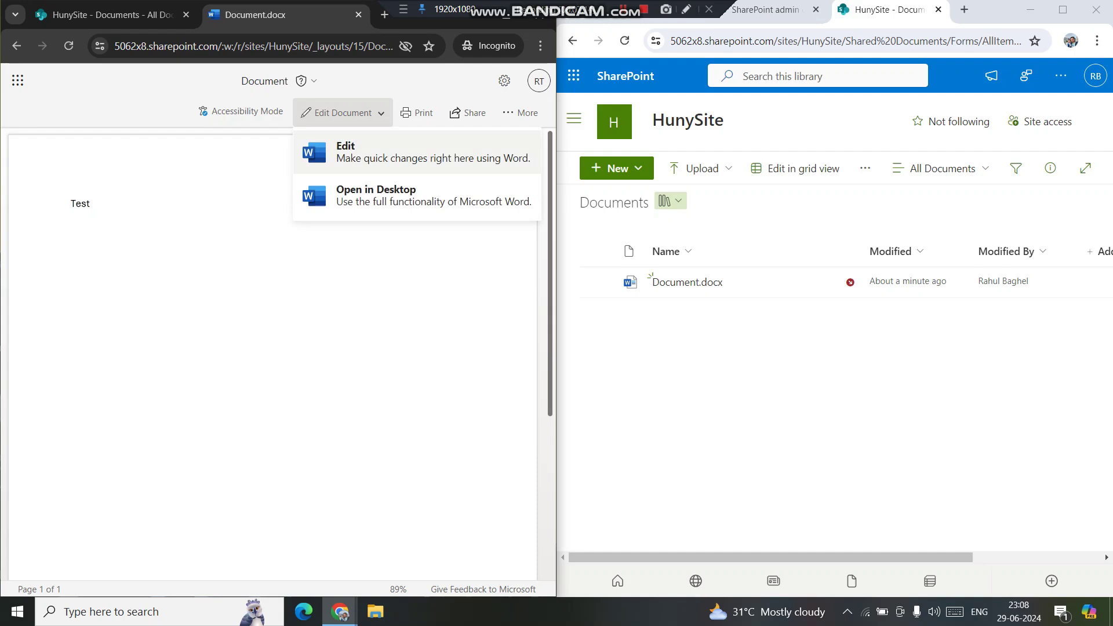
pyautogui.click(406, 152)
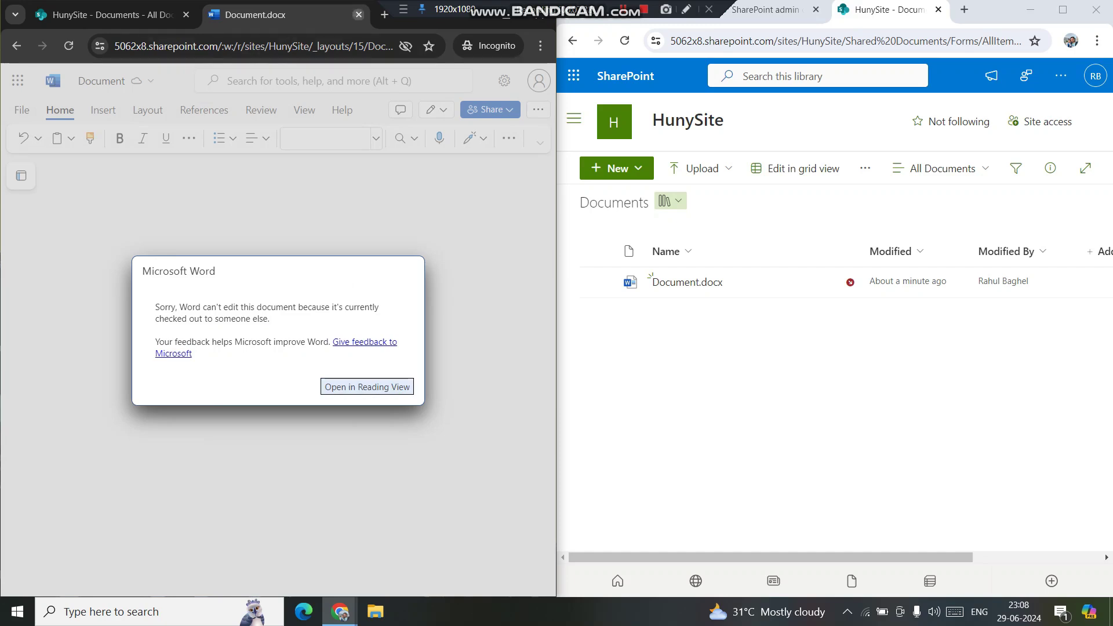
pyautogui.click(358, 14)
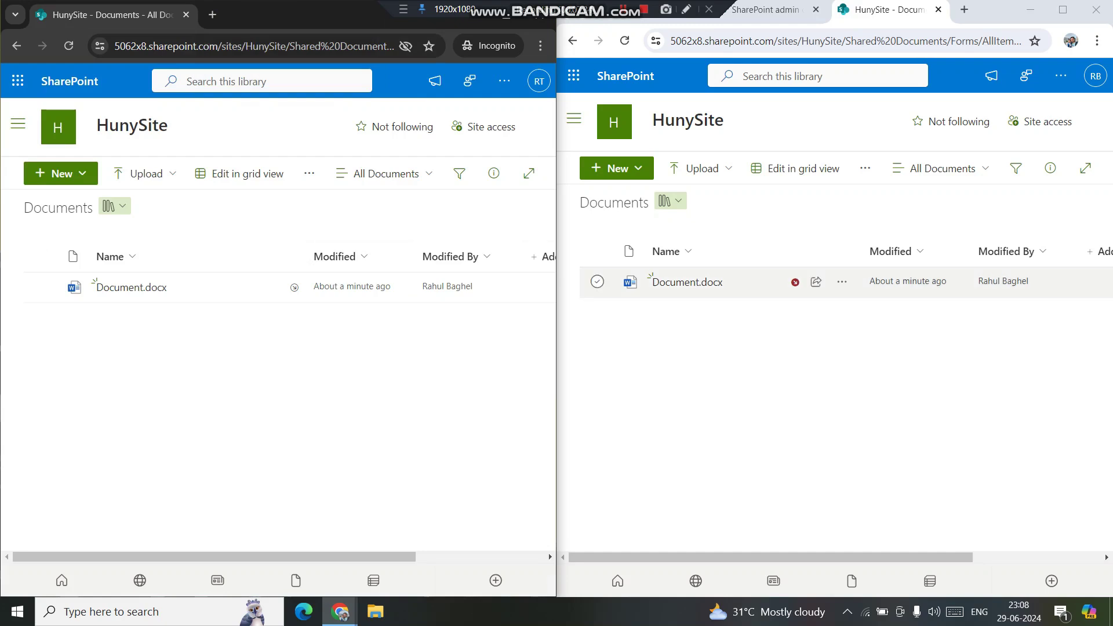
# - Refresh the regular window's library and bring up the discard check-out confirmation for Document.docx
pyautogui.press('F5')
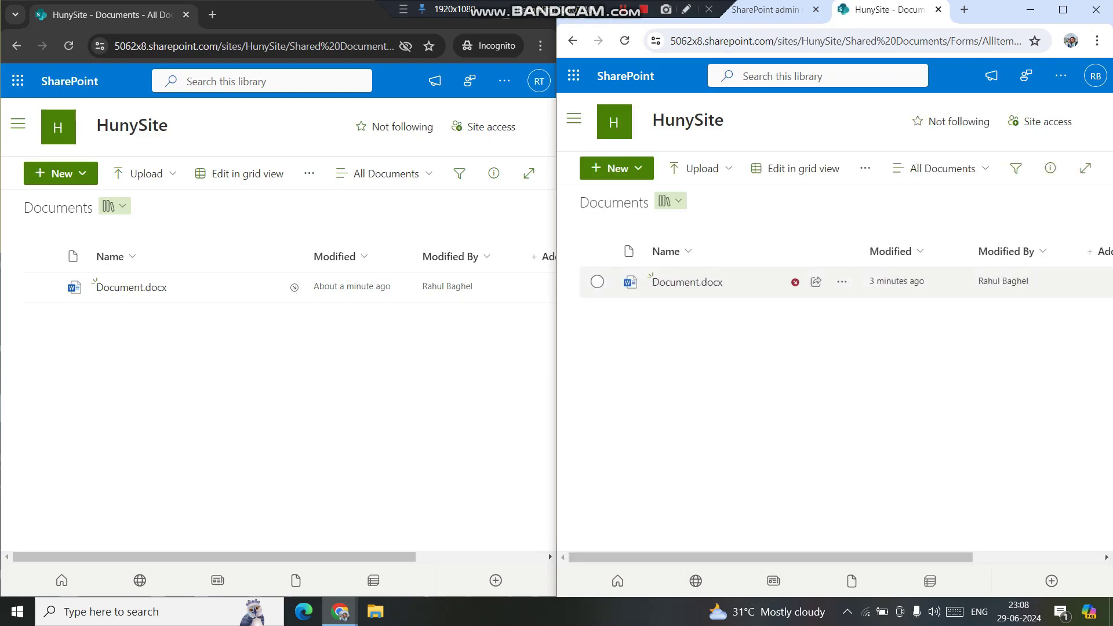
pyautogui.click(842, 282)
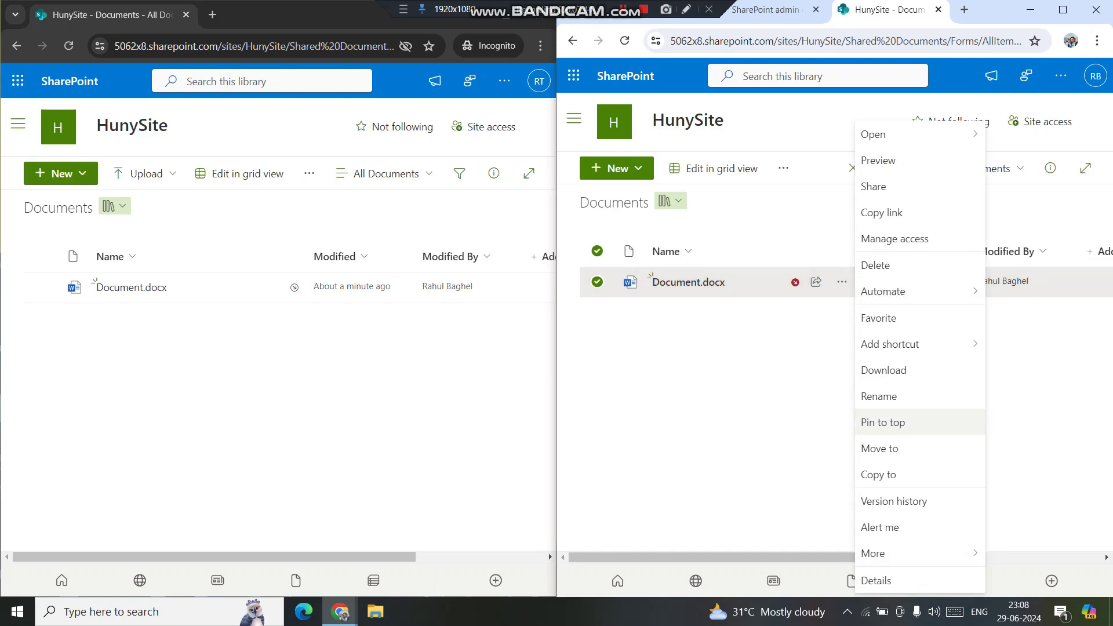
pyautogui.moveTo(905, 553)
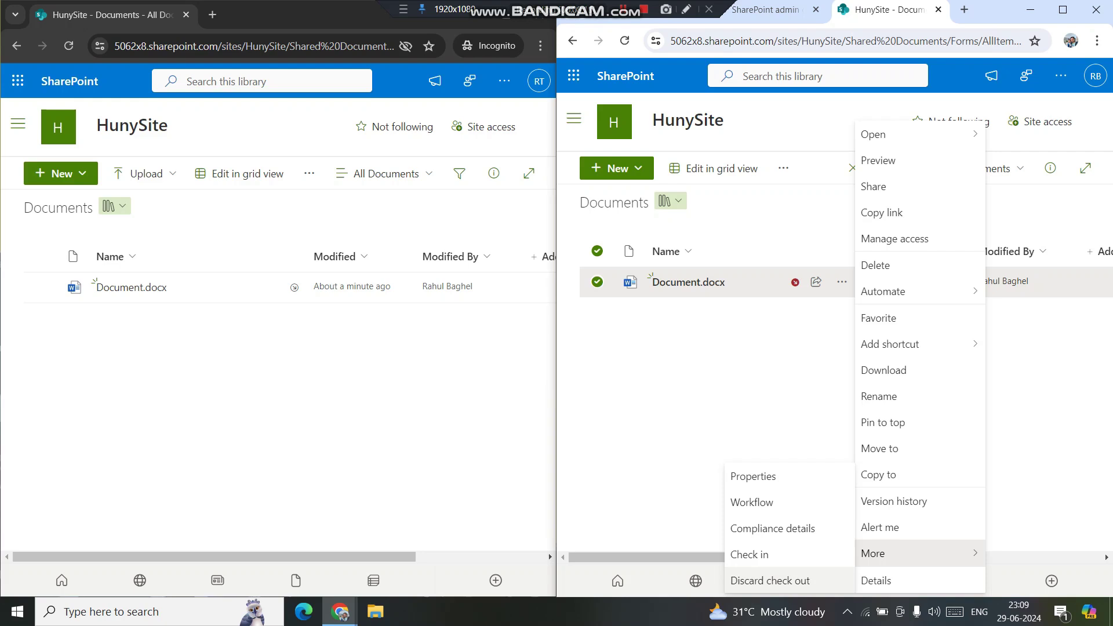
pyautogui.click(770, 580)
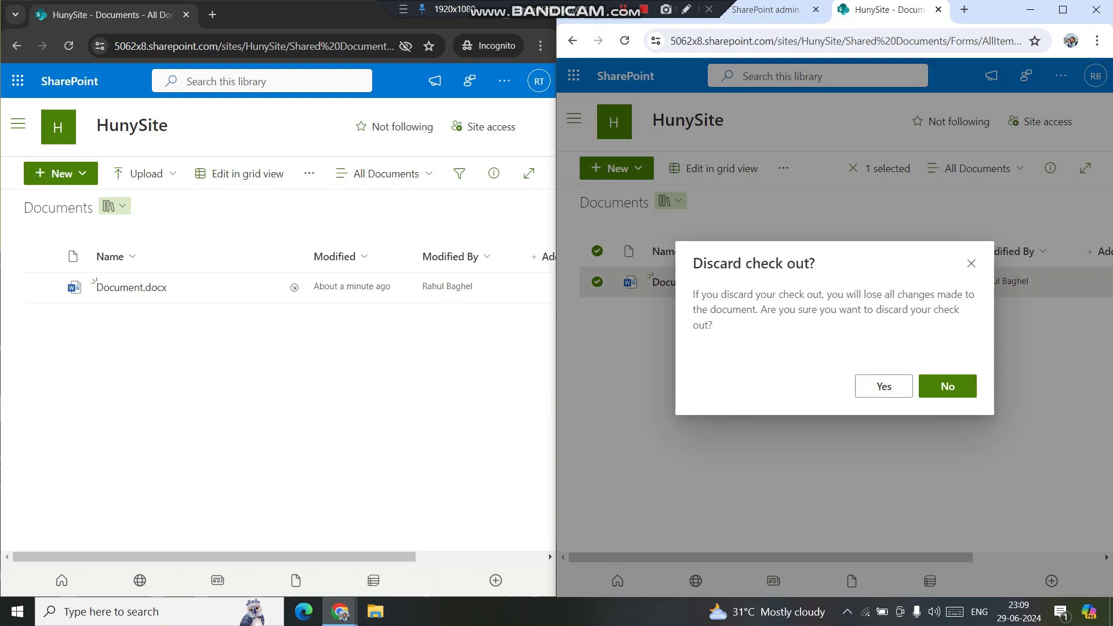
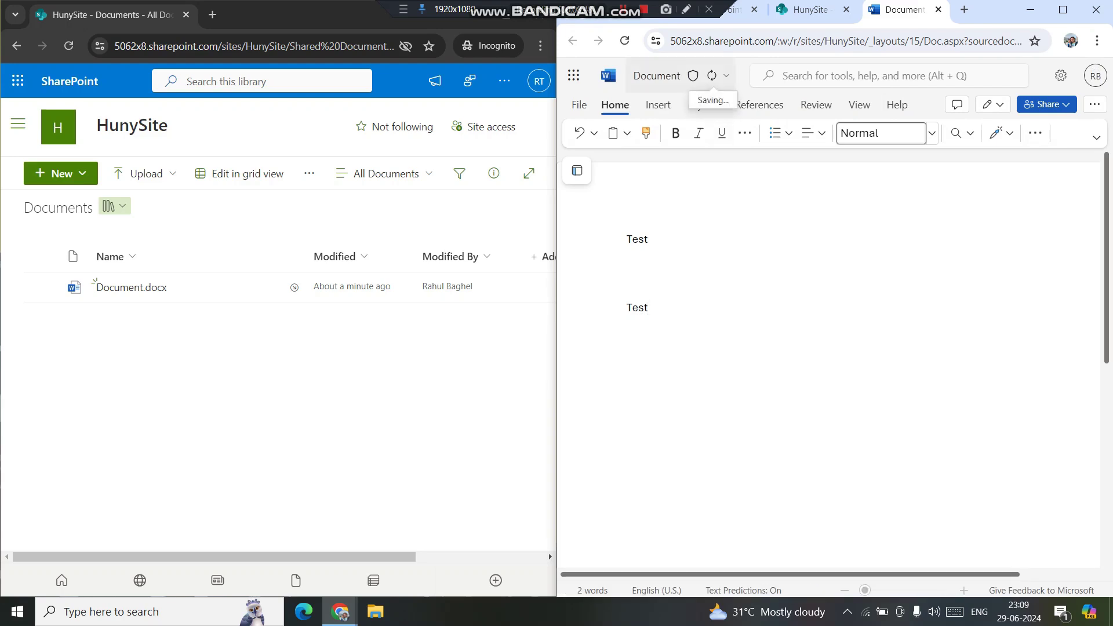
# - Let the edited Document.docx save in the regular window, close it, and refresh the Documents library
pyautogui.click(648, 238)
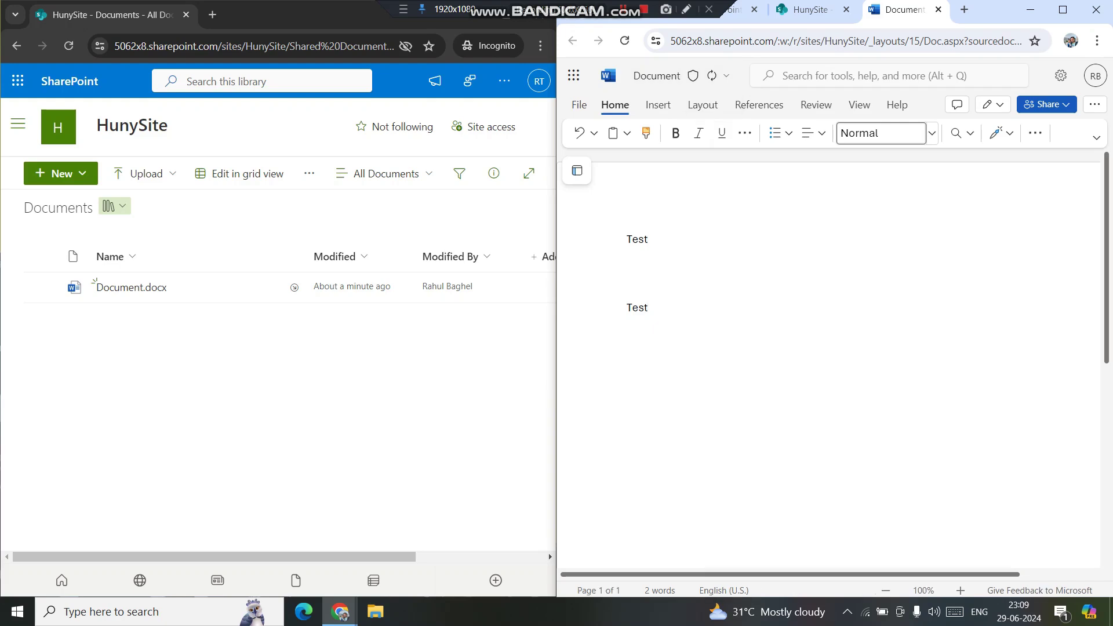
pyautogui.click(809, 10)
pyautogui.click(903, 9)
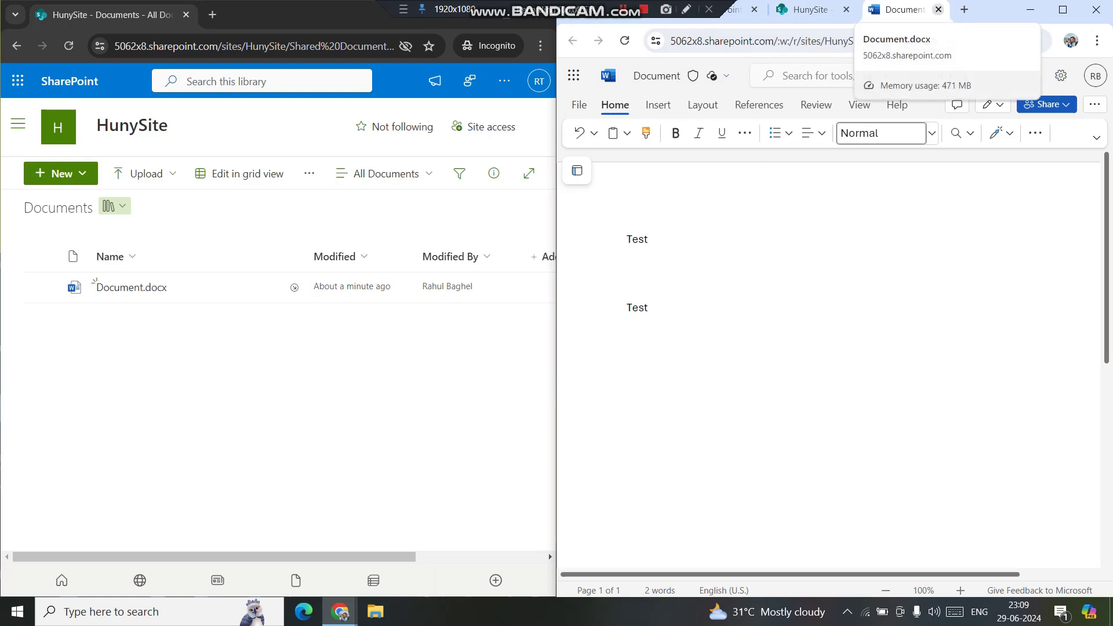
pyautogui.click(938, 9)
pyautogui.press('Return')
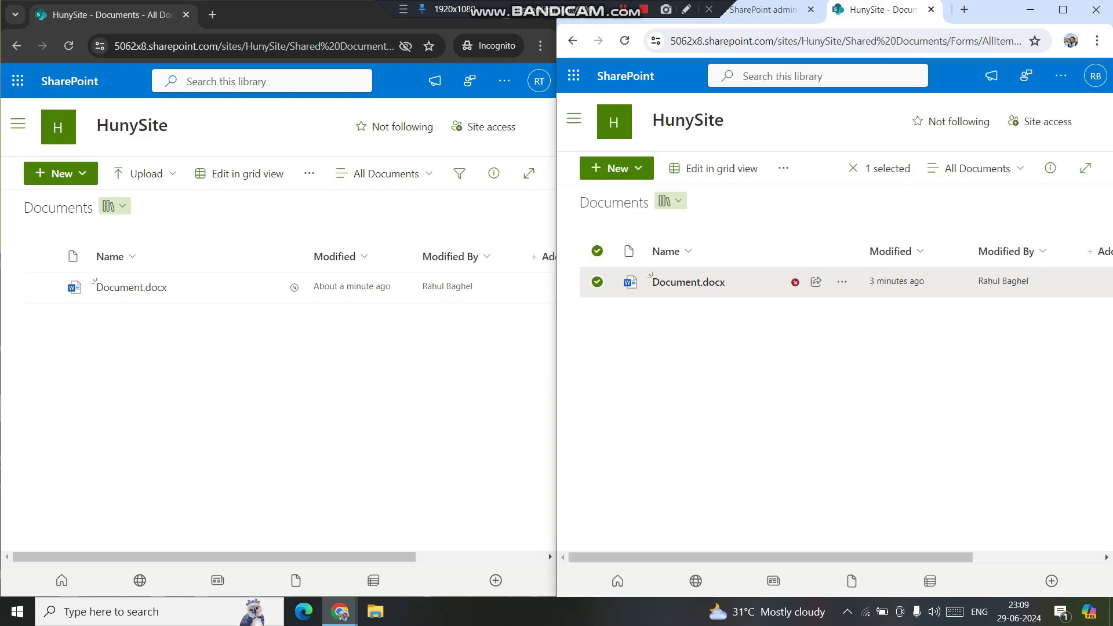
pyautogui.press('F5')
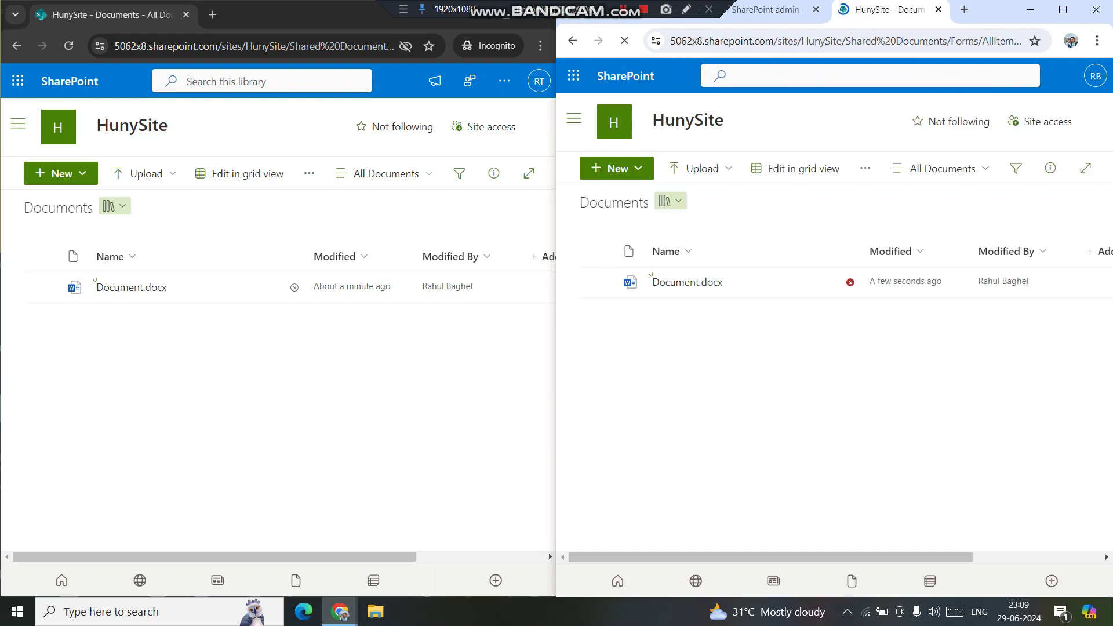
# - Reopen Document.docx from the regular window's library to check its saved text, and close it
pyautogui.click(687, 282)
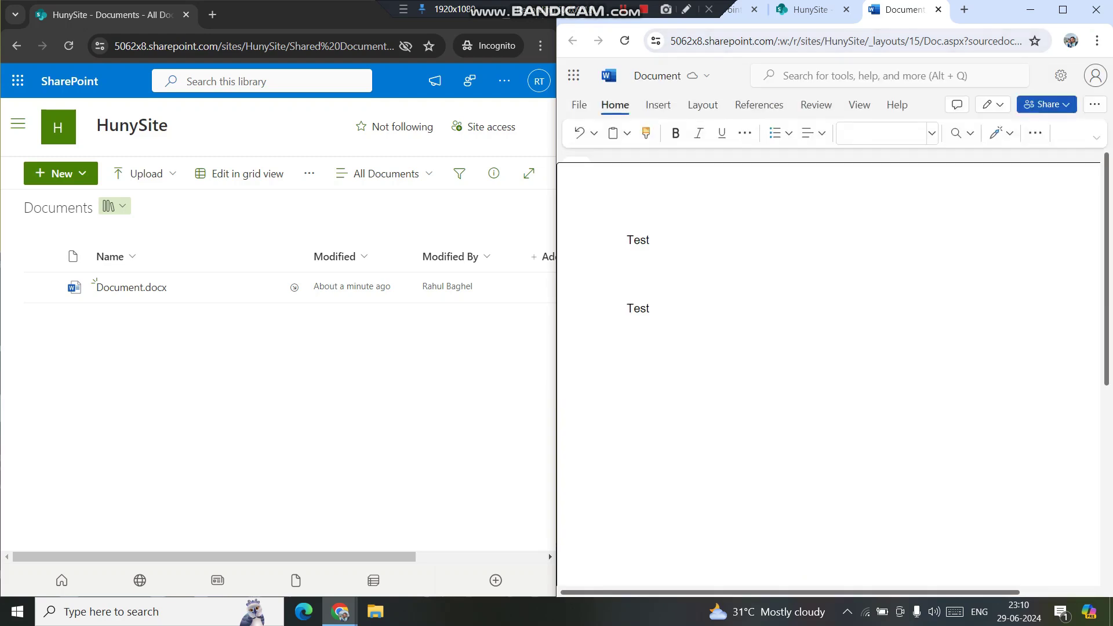
pyautogui.click(938, 9)
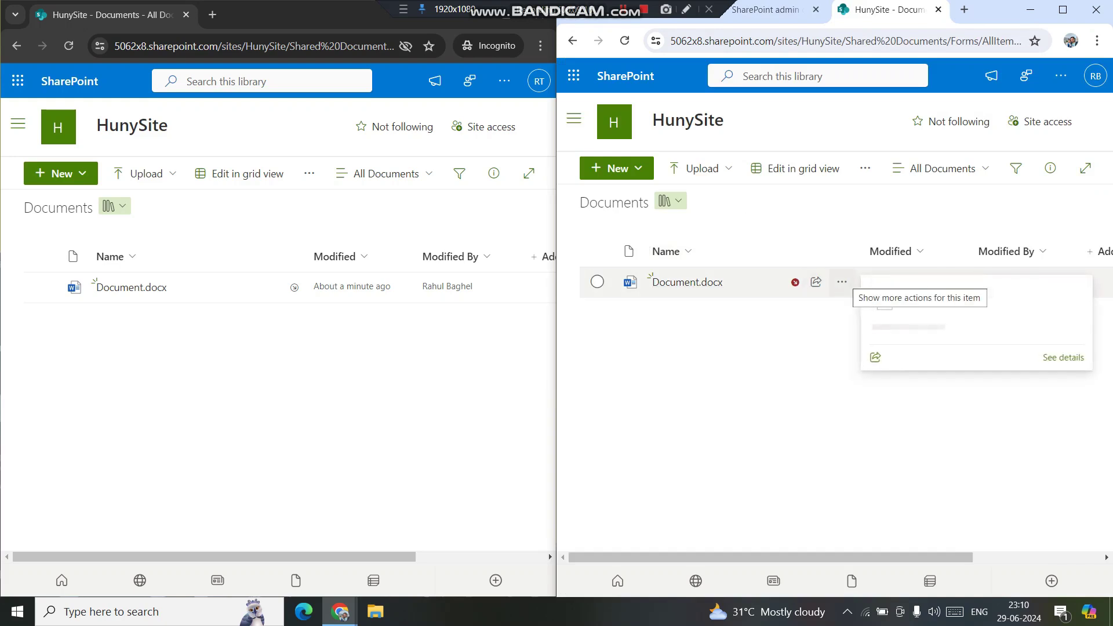
# - Discard the check-out of Document.docx in the regular window, and refresh the Documents library in the Incognito window
pyautogui.click(842, 282)
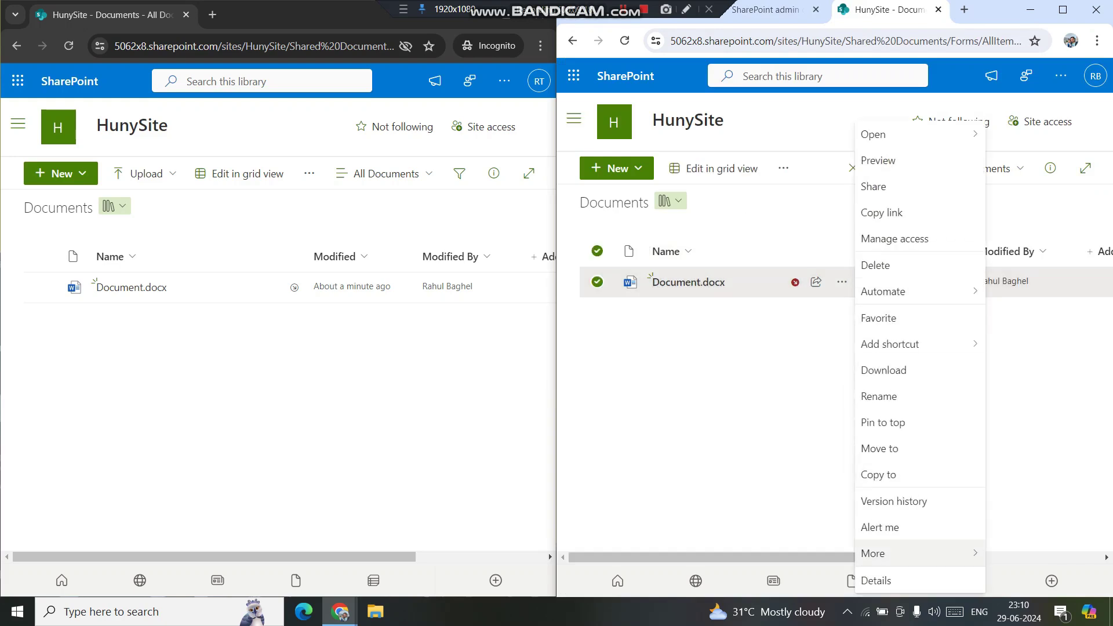
pyautogui.moveTo(881, 553)
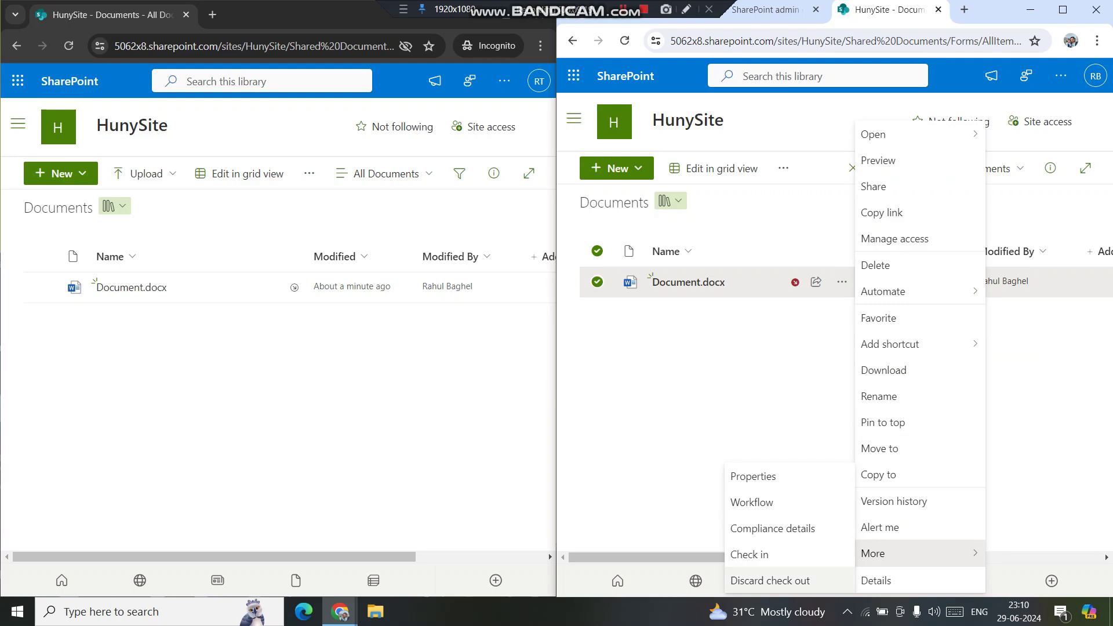
pyautogui.click(770, 580)
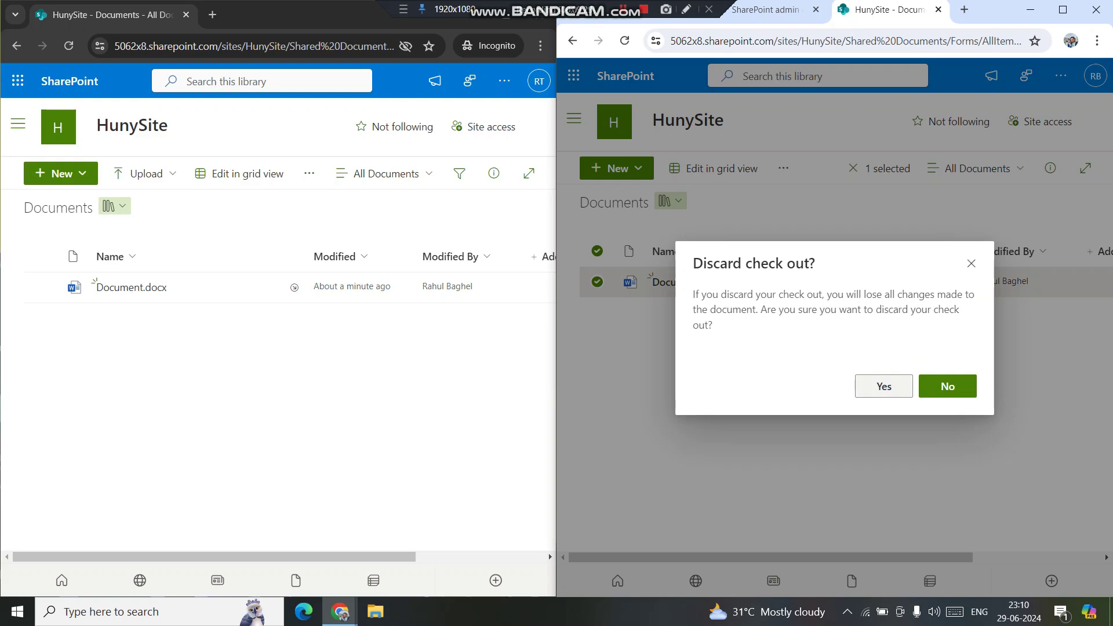
pyautogui.click(884, 386)
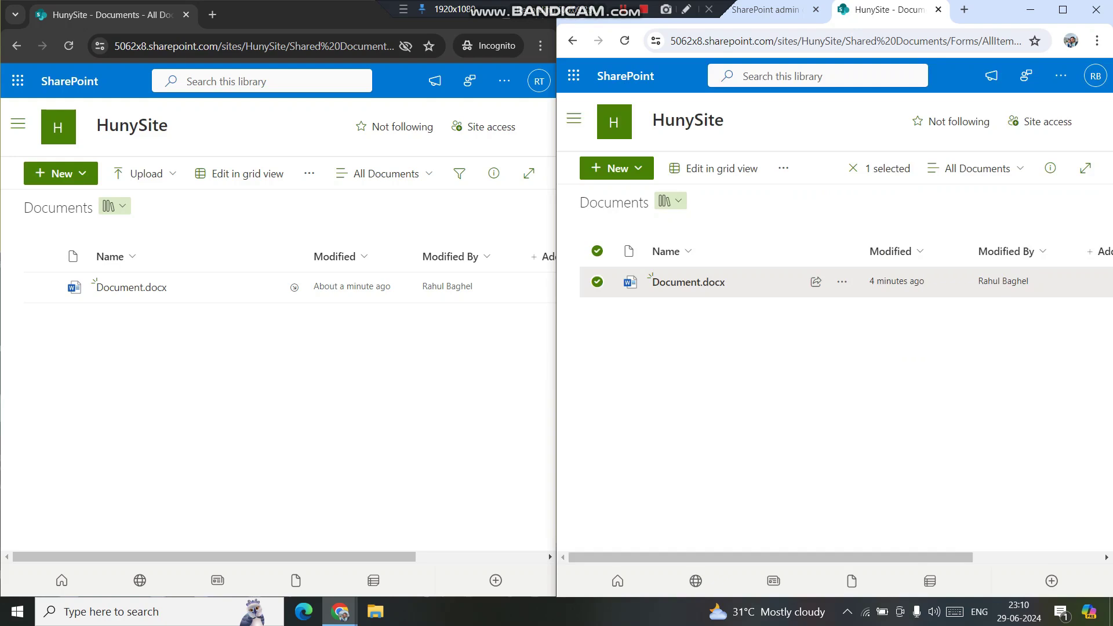
pyautogui.hotkey('alt', 'Tab')
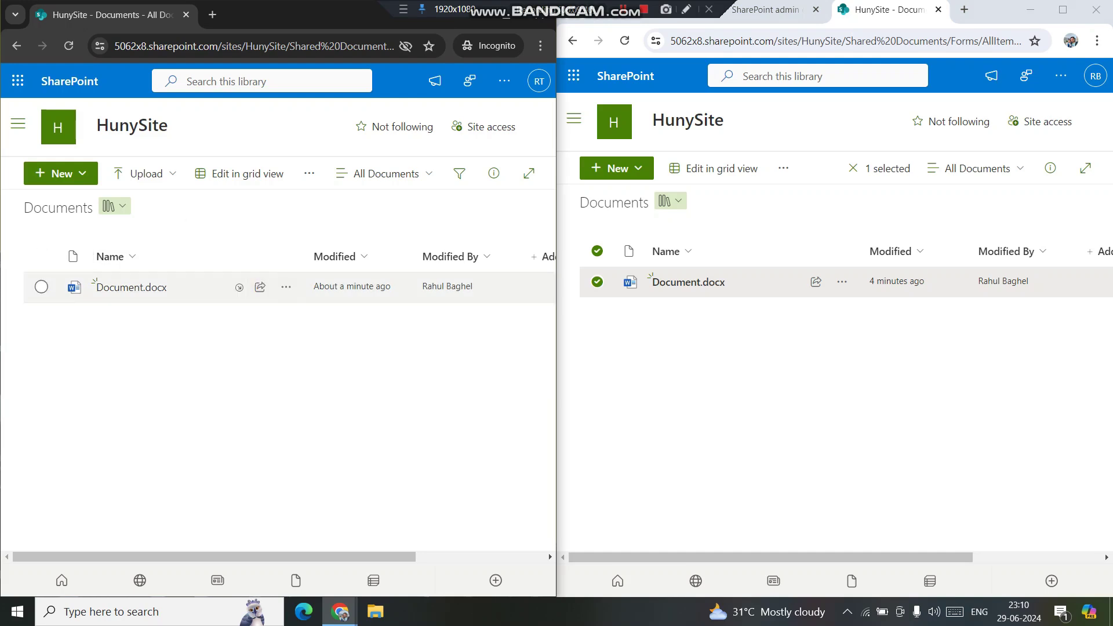
pyautogui.press('F5')
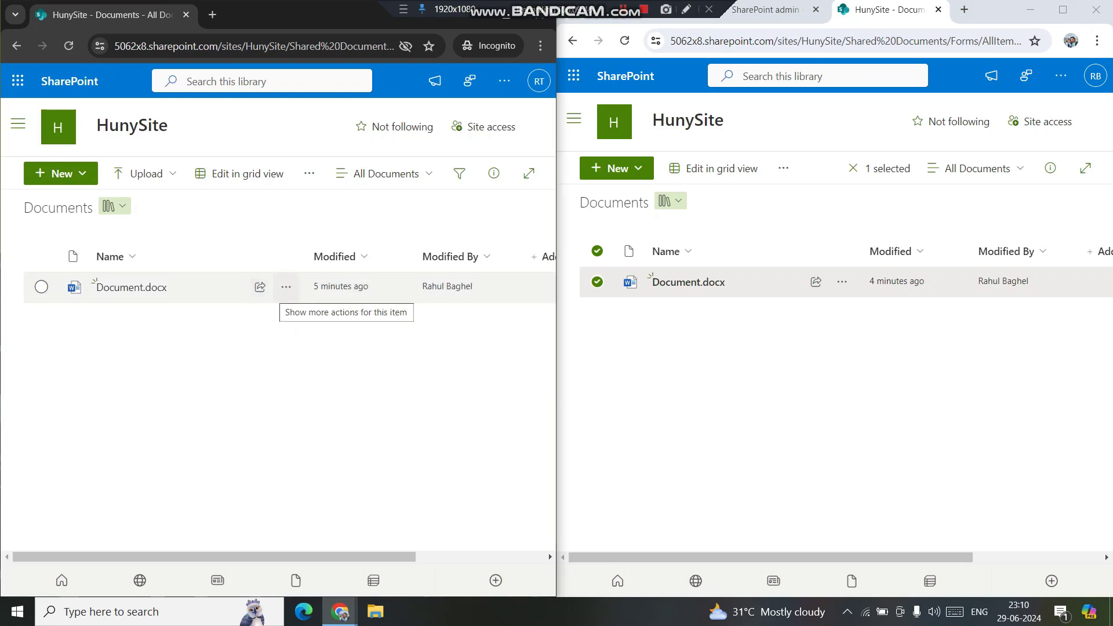
pyautogui.moveTo(286, 287)
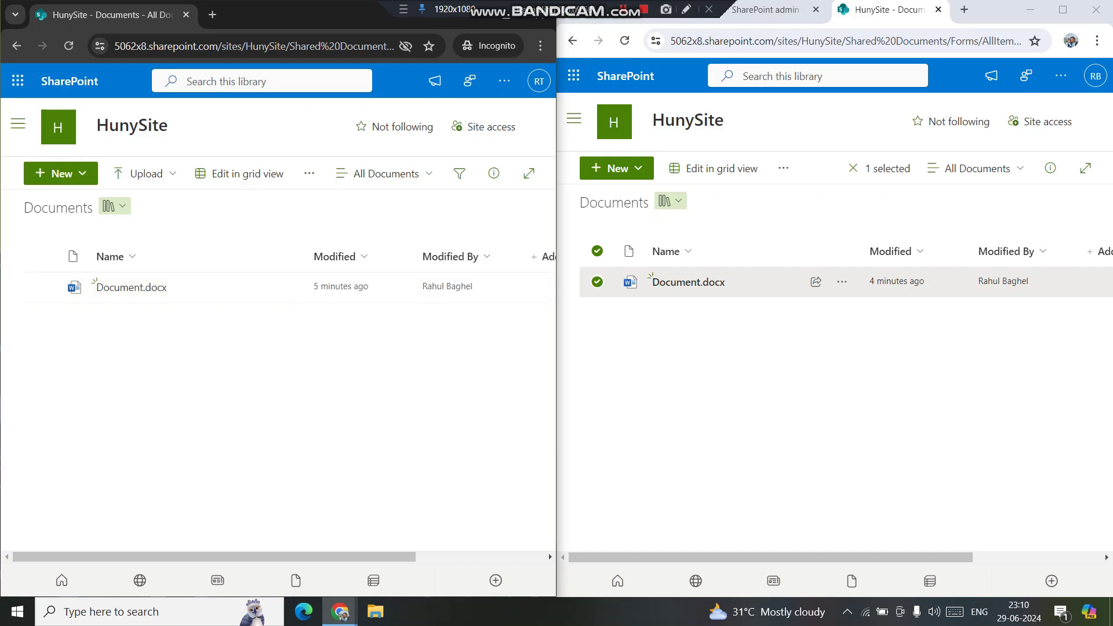
# - Clear the file selection and open Document.docx in the regular window to check its text after the discard, closing it when done
pyautogui.click(597, 282)
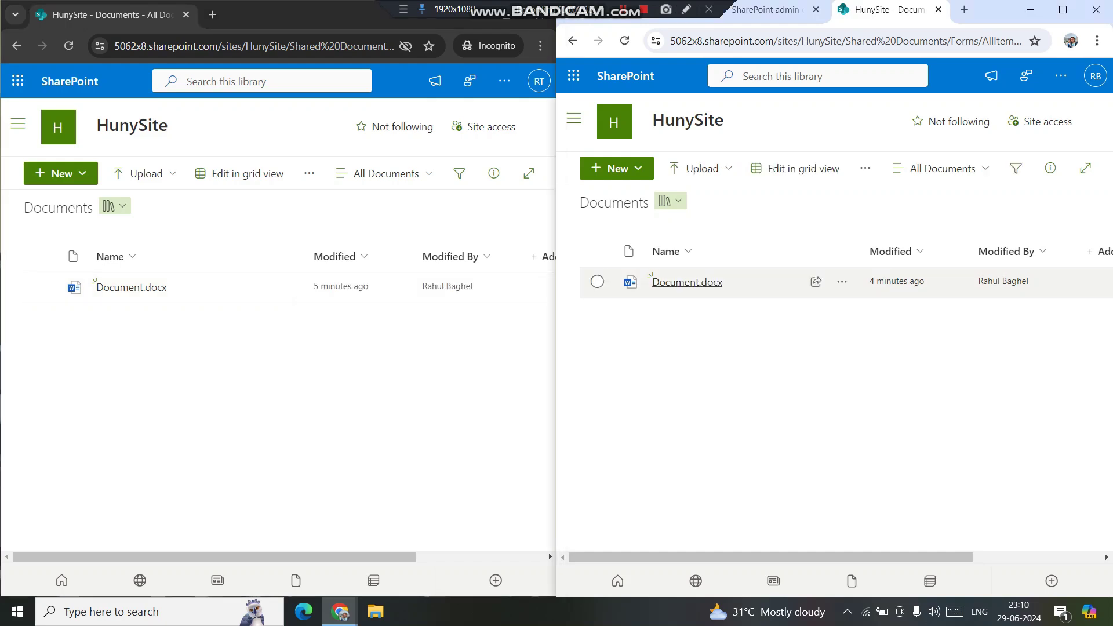
pyautogui.moveTo(688, 282)
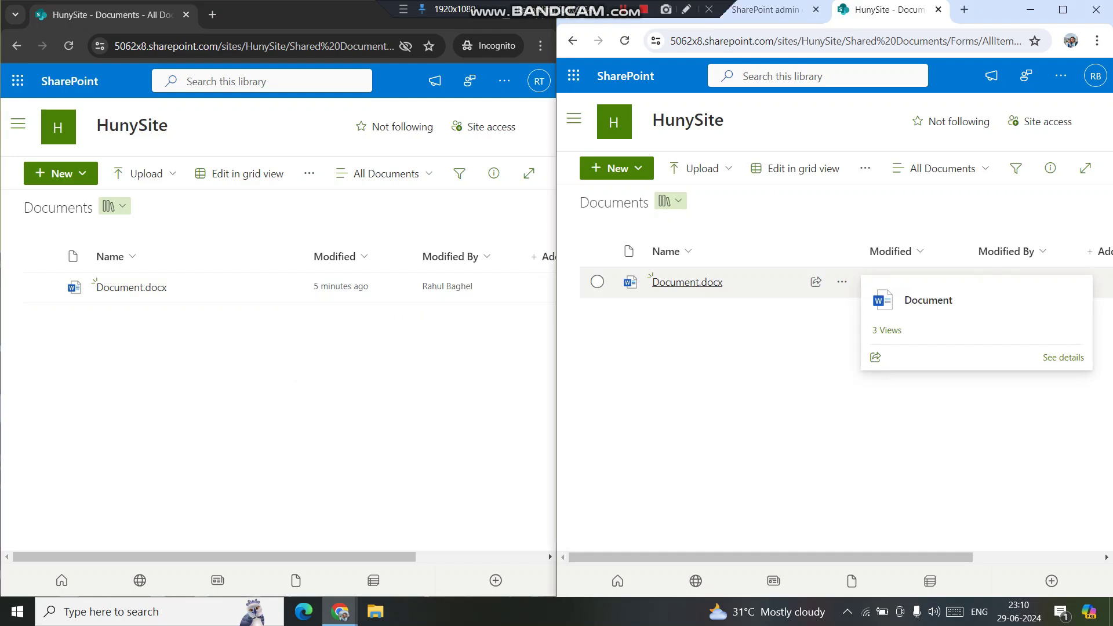
pyautogui.click(688, 281)
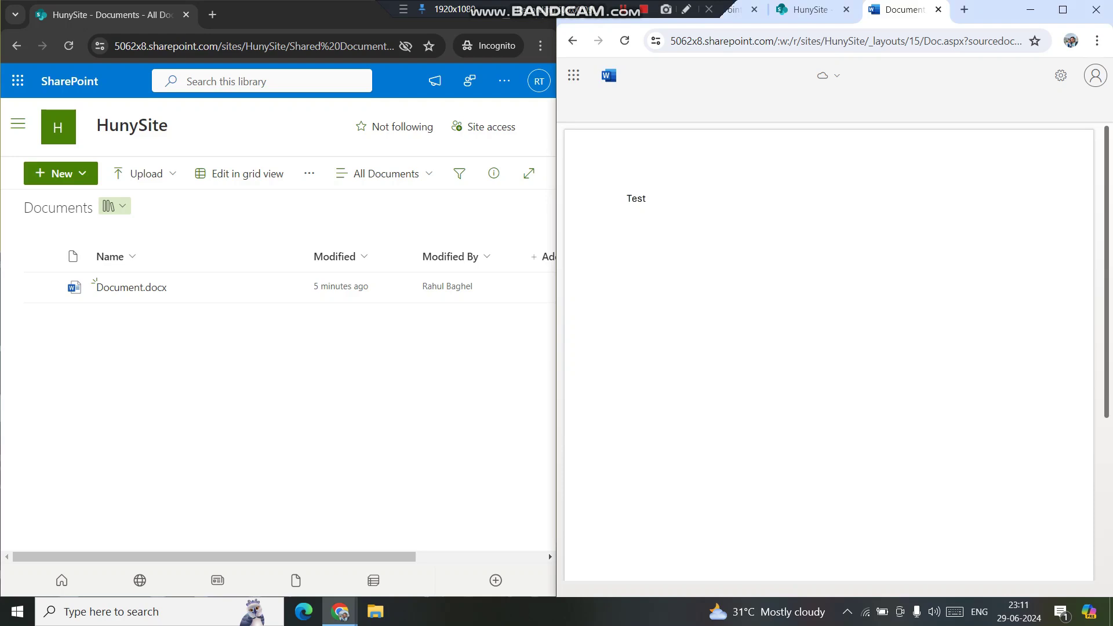
pyautogui.moveTo(809, 9)
pyautogui.click(572, 40)
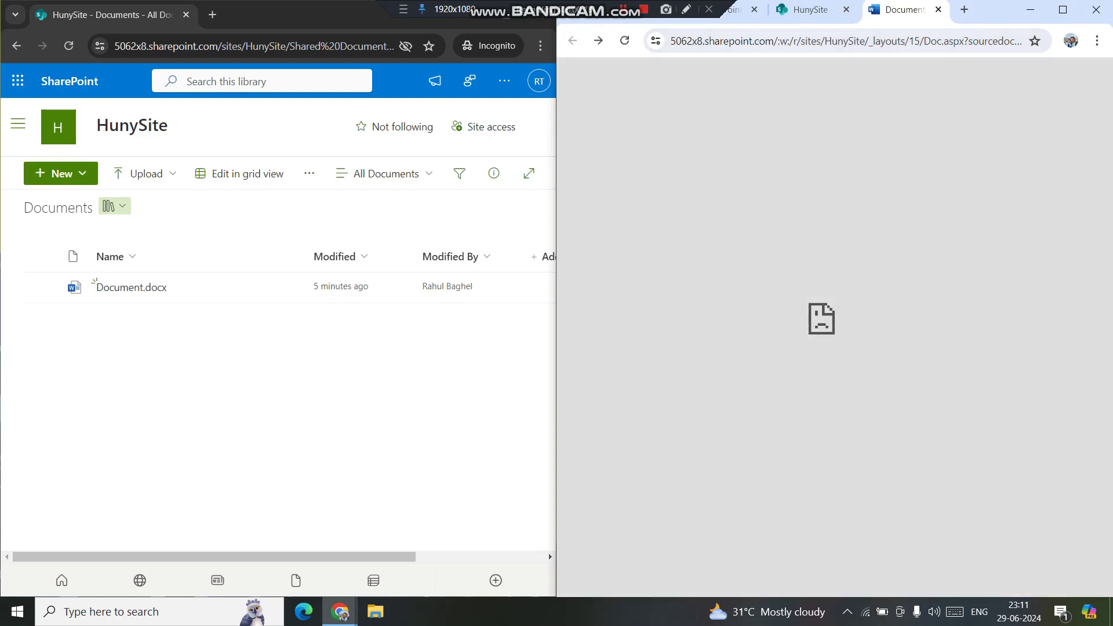
pyautogui.click(938, 9)
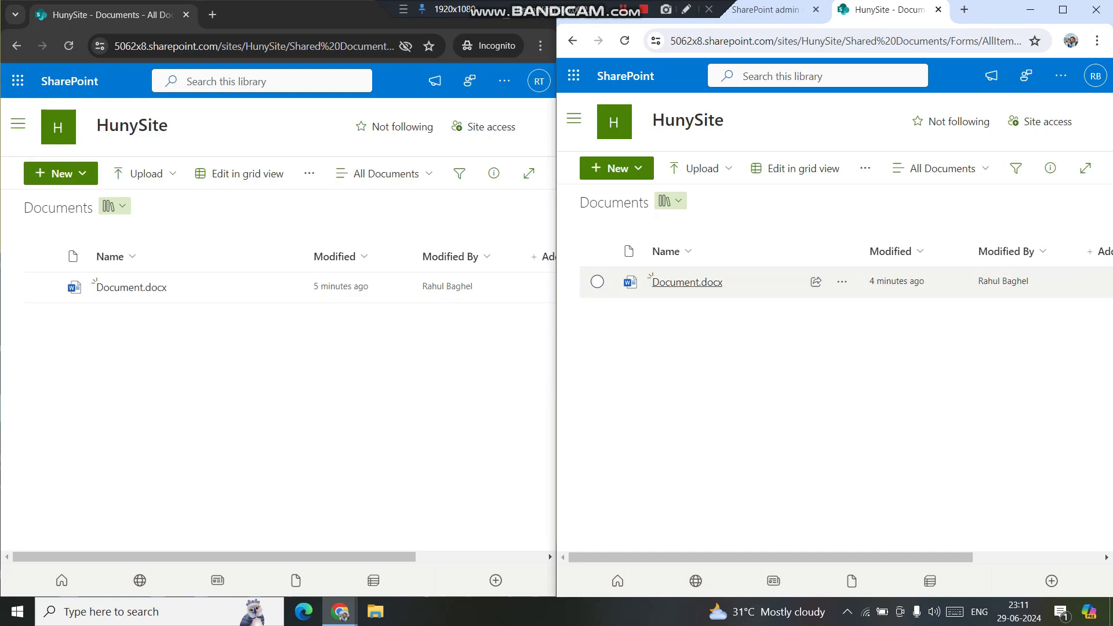
pyautogui.click(688, 282)
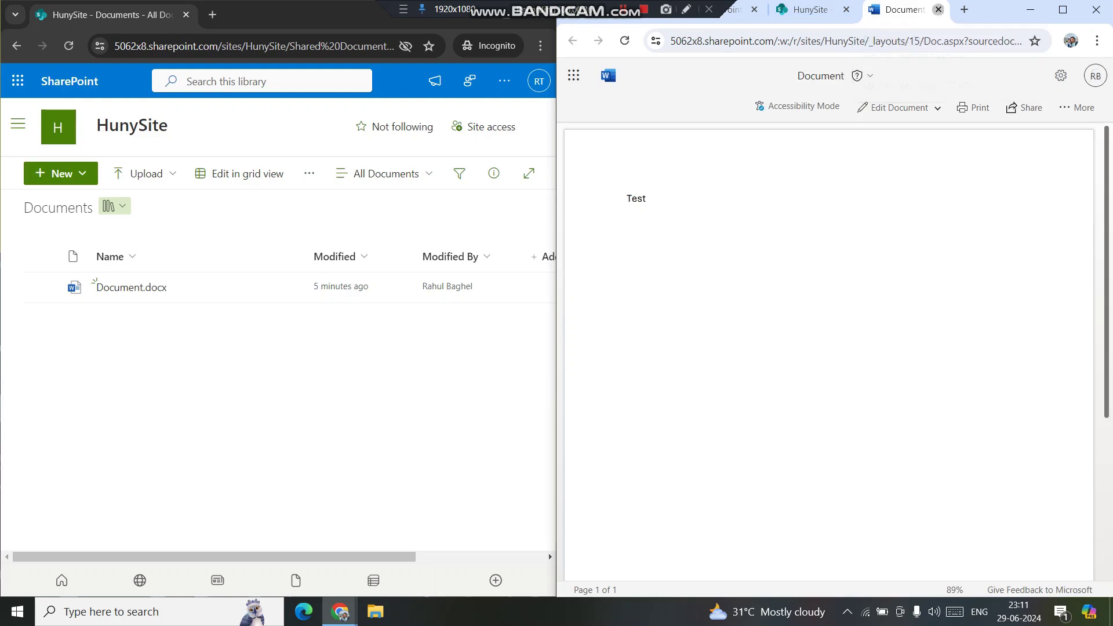
pyautogui.click(938, 9)
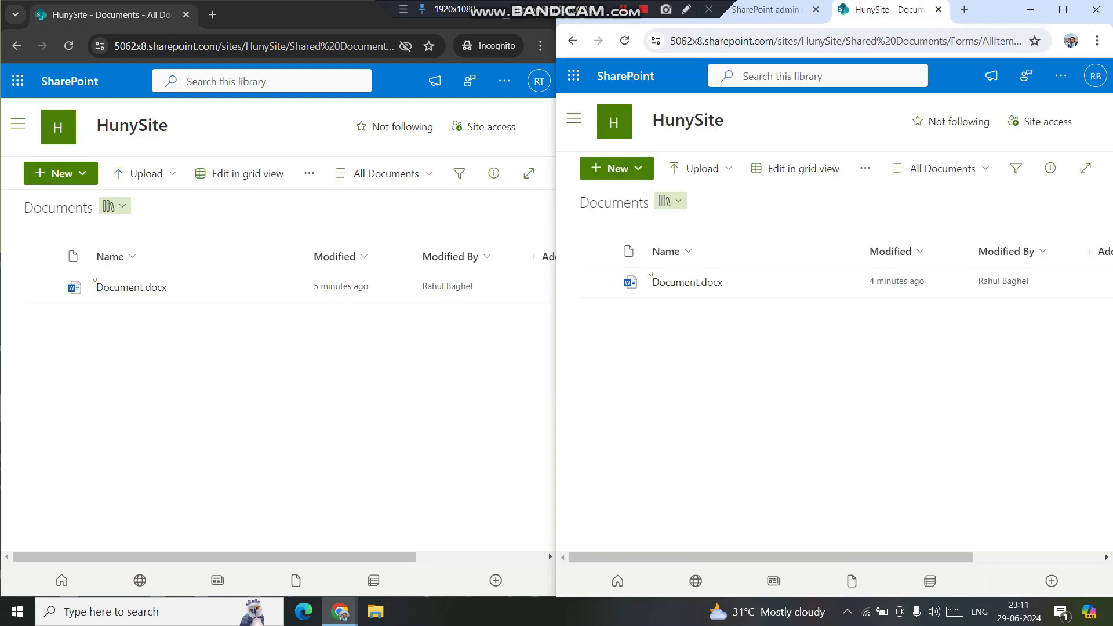
# - Review the version history of Document.docx in the regular window, close it, and clear the file selection
pyautogui.click(842, 282)
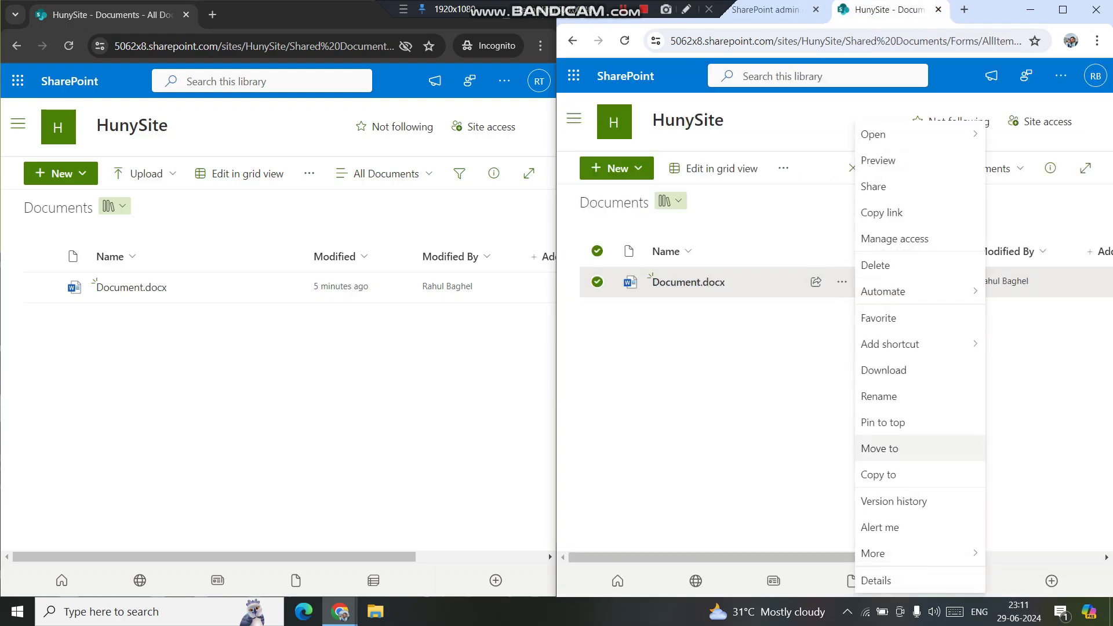
pyautogui.moveTo(882, 553)
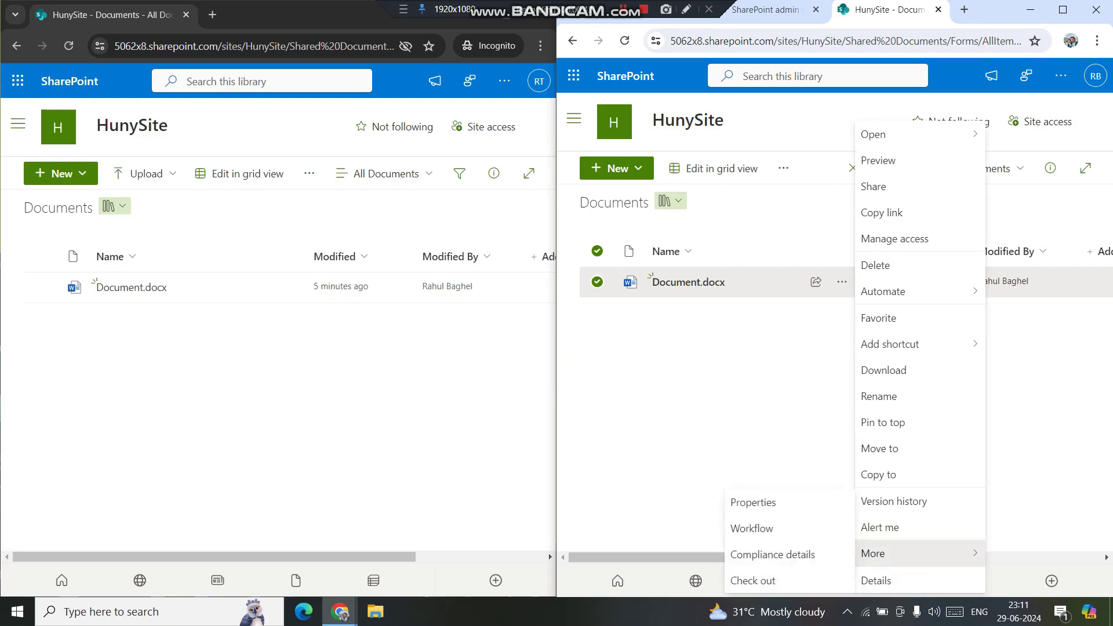
pyautogui.click(894, 501)
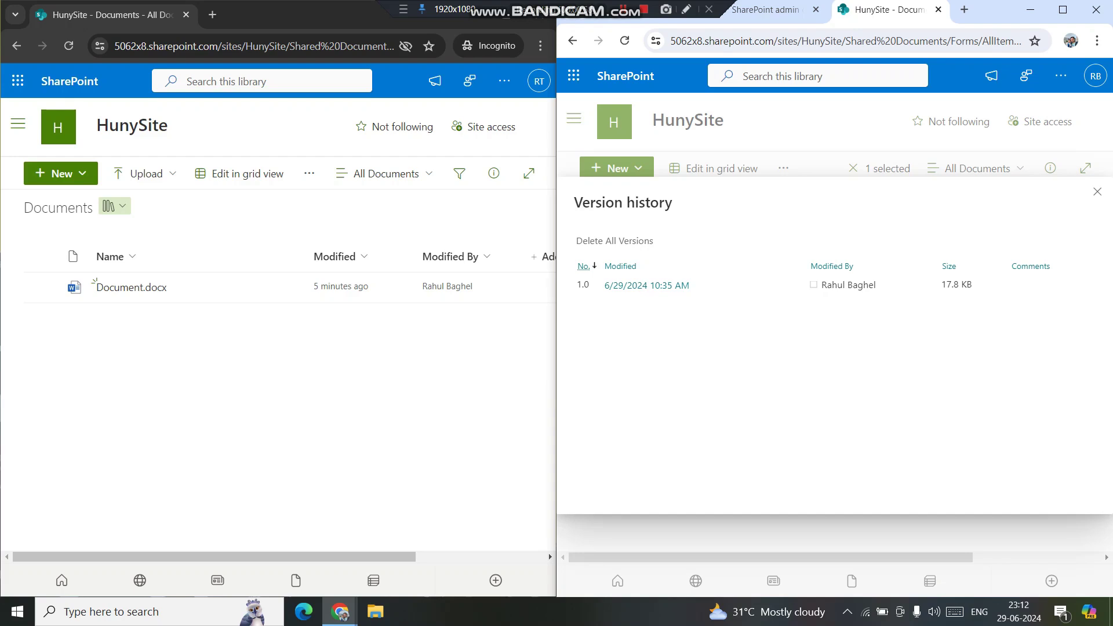
pyautogui.click(1097, 191)
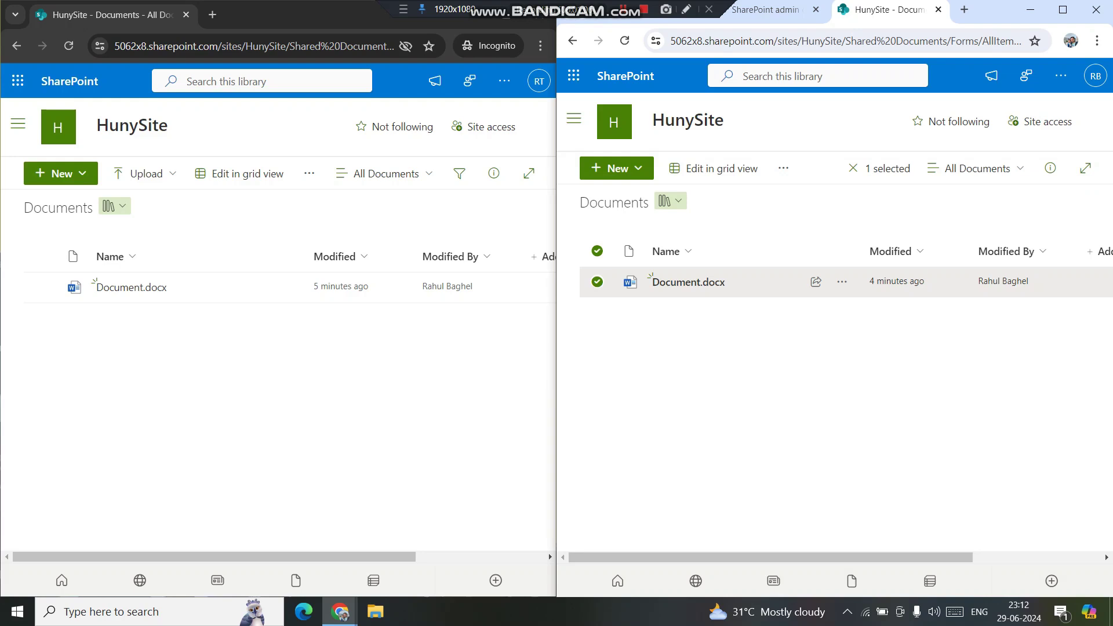
pyautogui.hotkey('alt', 'Tab')
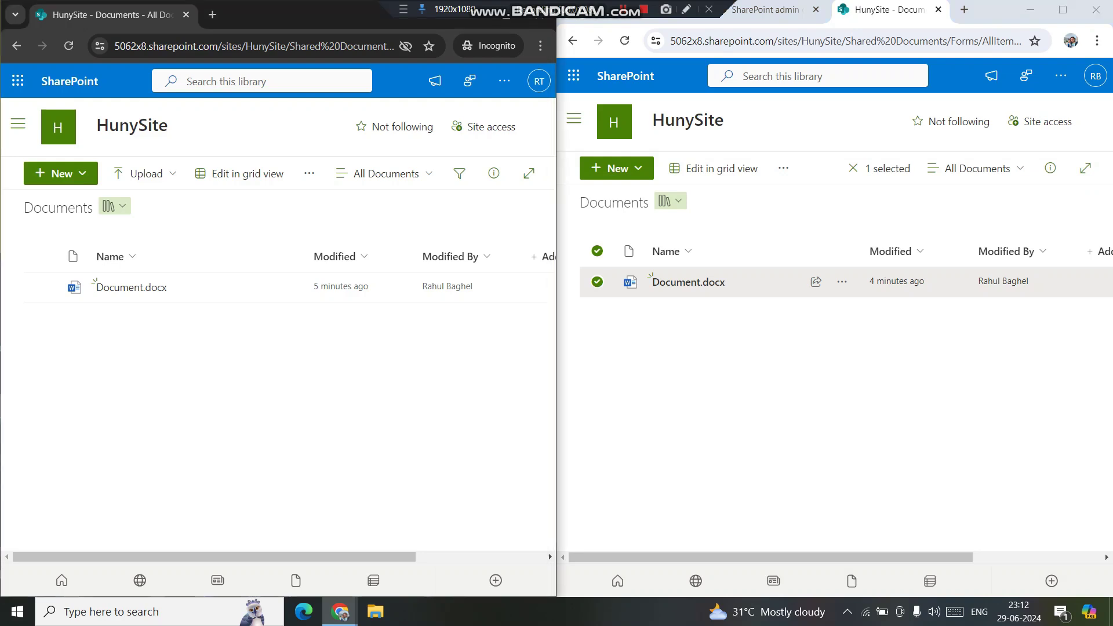
pyautogui.hotkey('alt', 'Tab')
pyautogui.press('Escape')
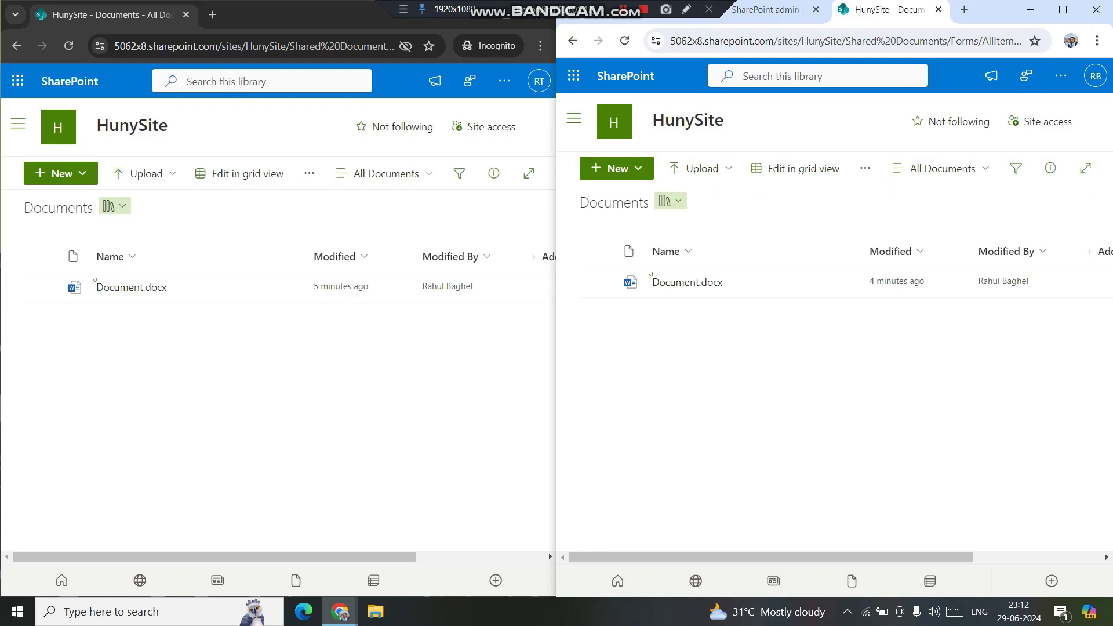
# - Check out Document.docx in the regular window's Documents library
pyautogui.hotkey('alt', 'Tab')
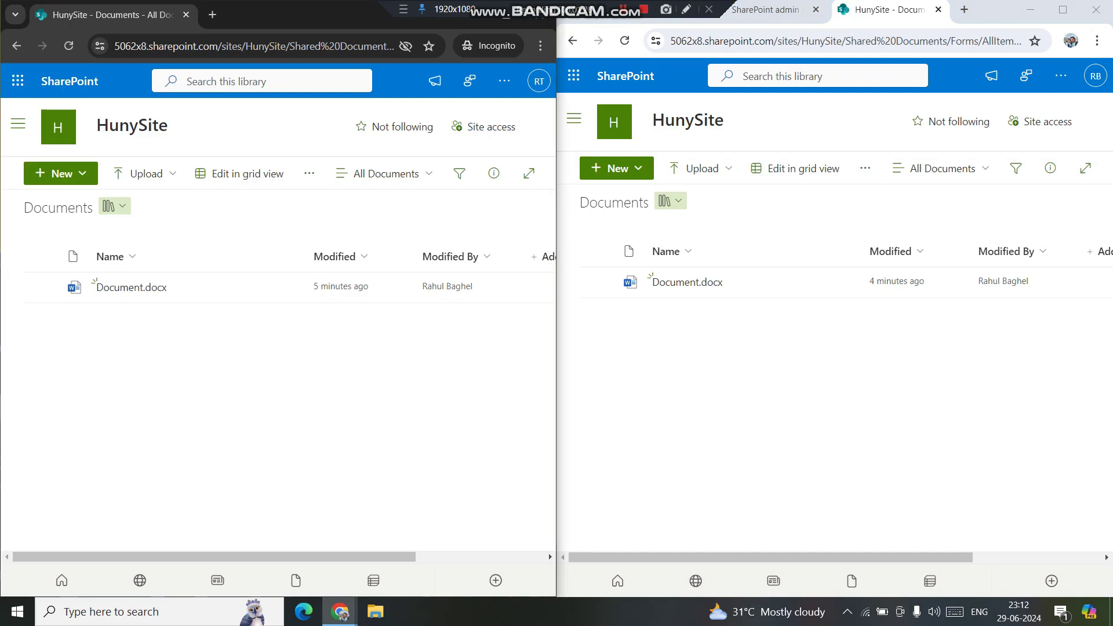
pyautogui.hotkey('alt', 'Tab')
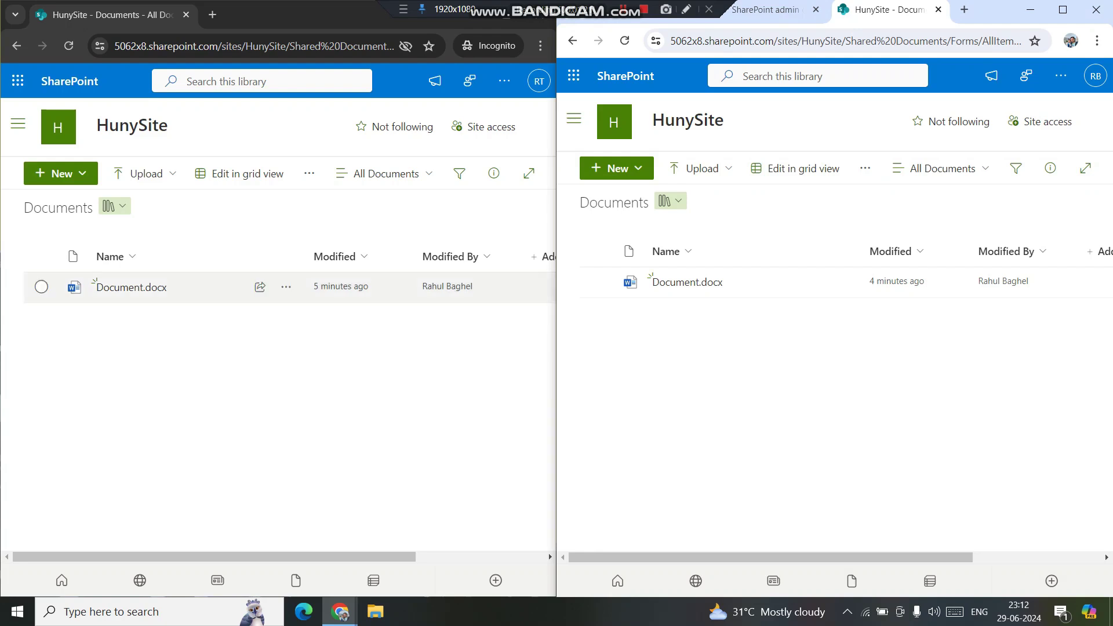
pyautogui.moveTo(842, 283)
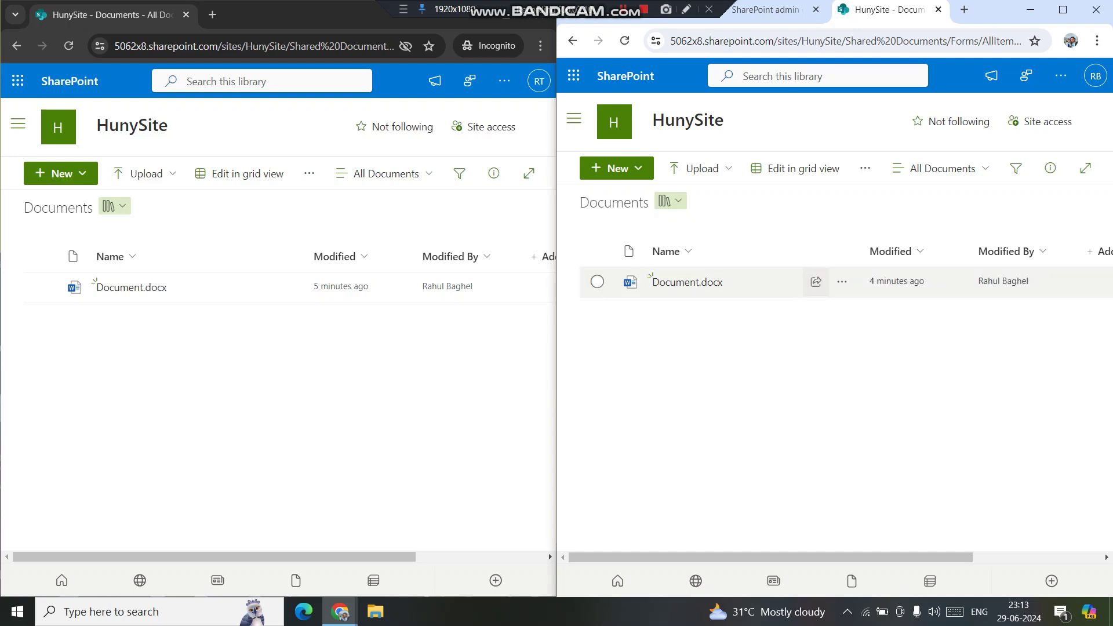
pyautogui.moveTo(696, 282)
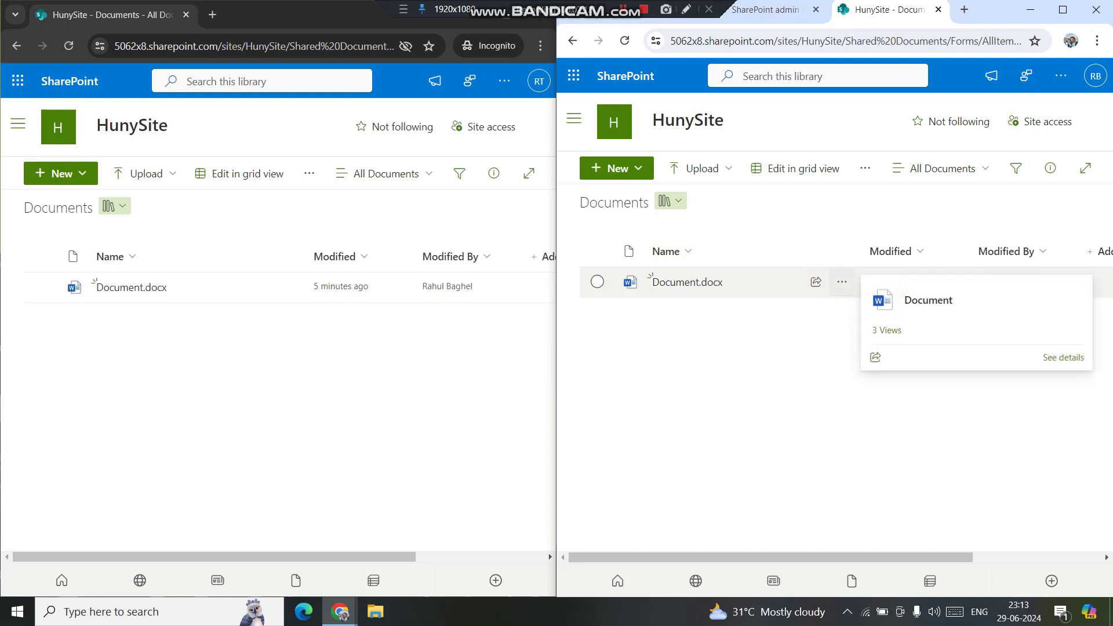
pyautogui.click(842, 282)
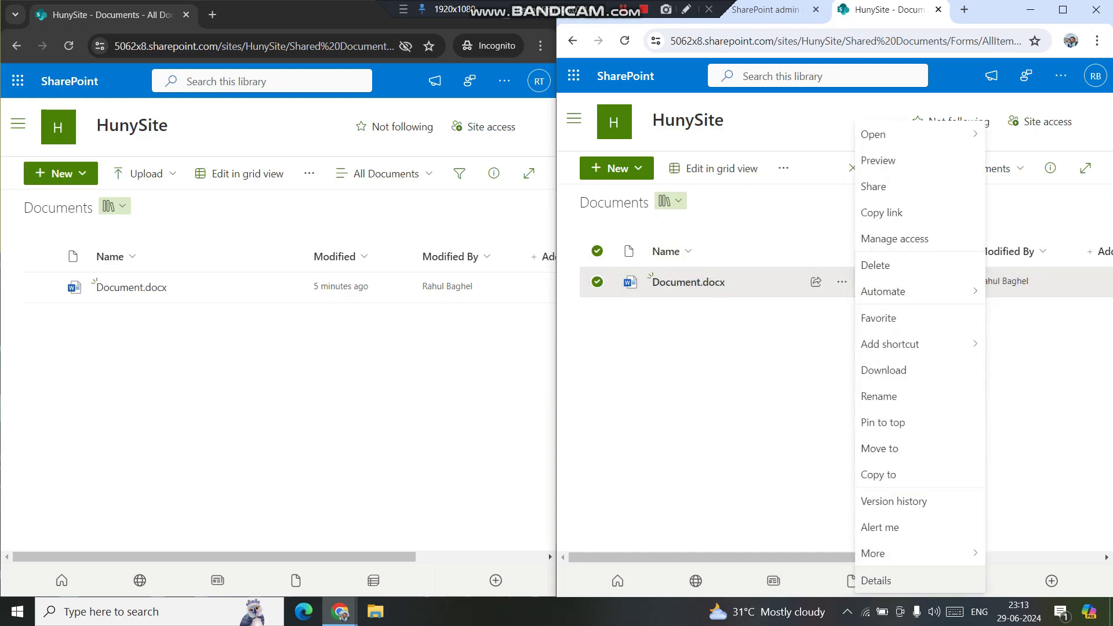
pyautogui.moveTo(893, 553)
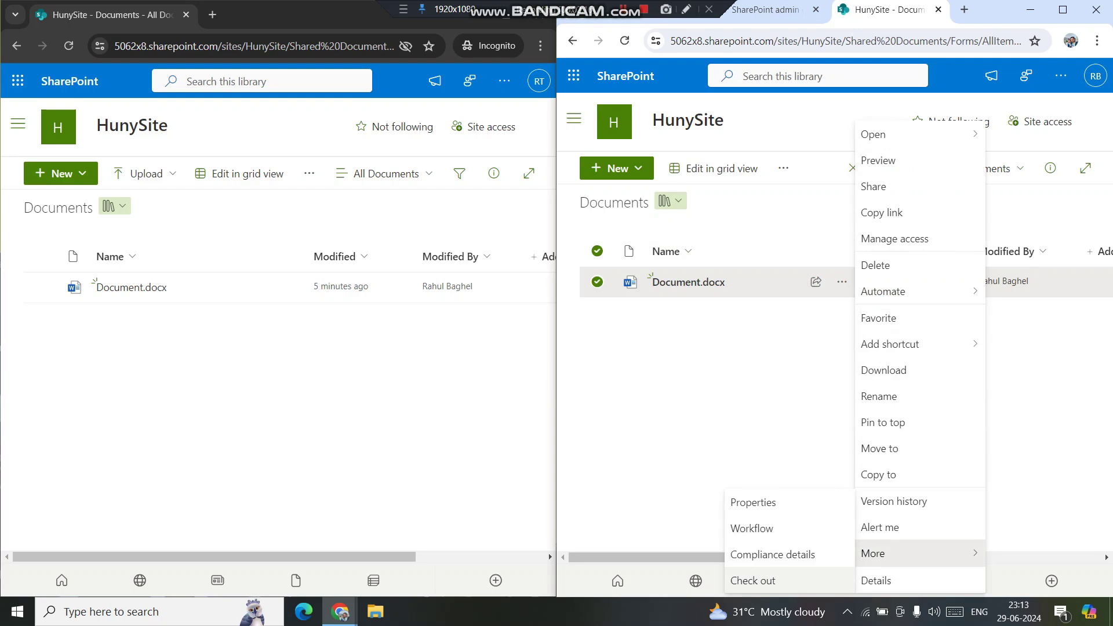
pyautogui.click(753, 581)
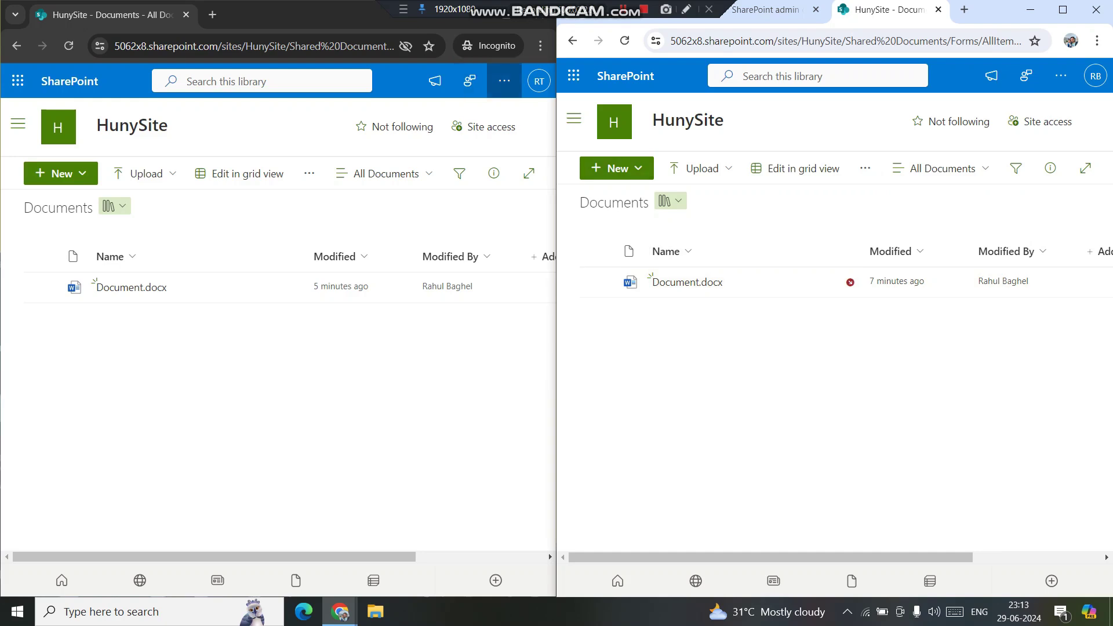
# - In the Incognito window, open the Documents library's settings page for managing files which have no checked in version
pyautogui.click(505, 81)
pyautogui.click(475, 157)
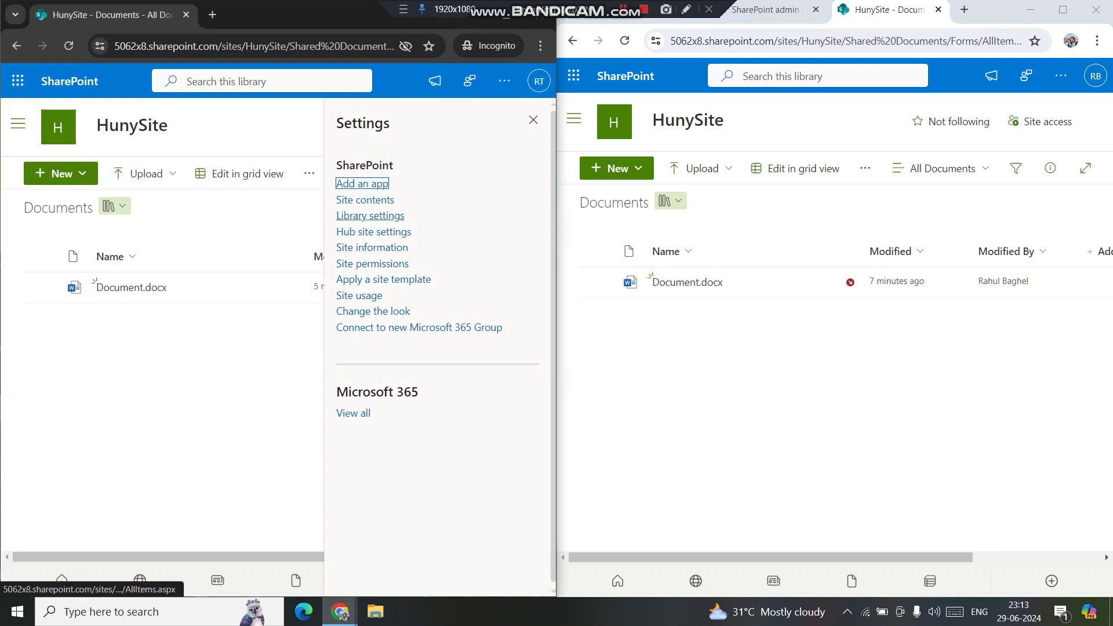
pyautogui.click(370, 216)
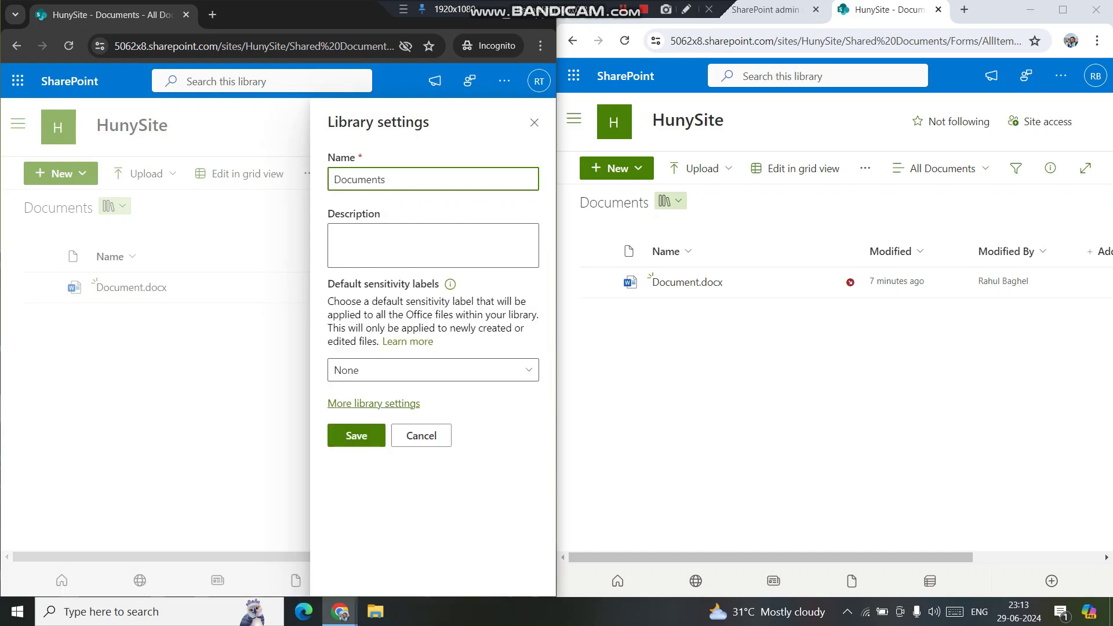
pyautogui.click(374, 403)
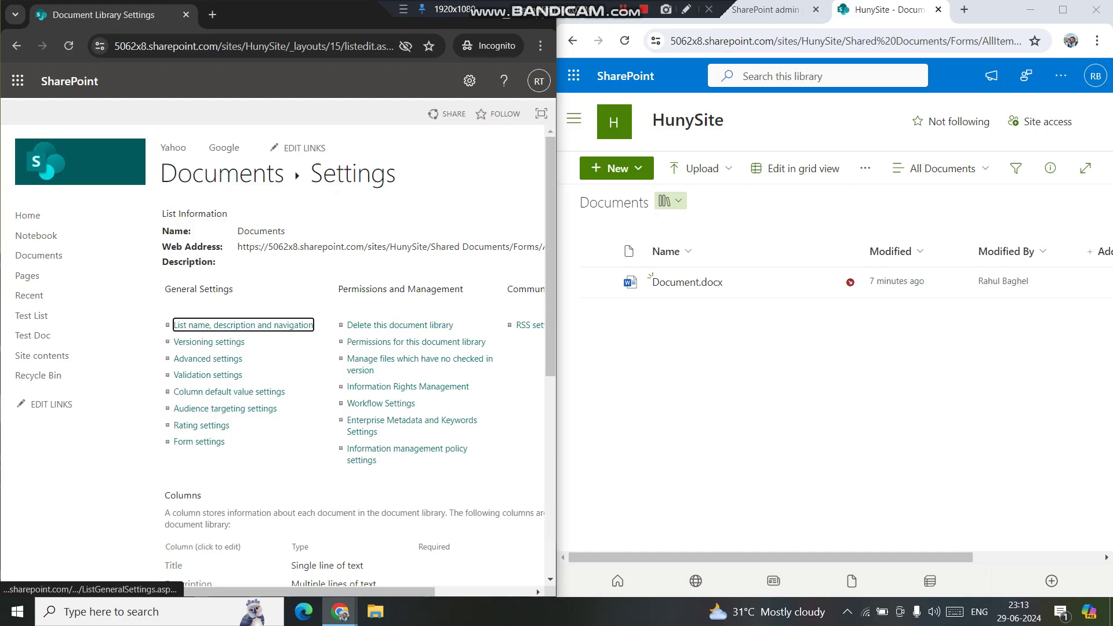
pyautogui.click(420, 360)
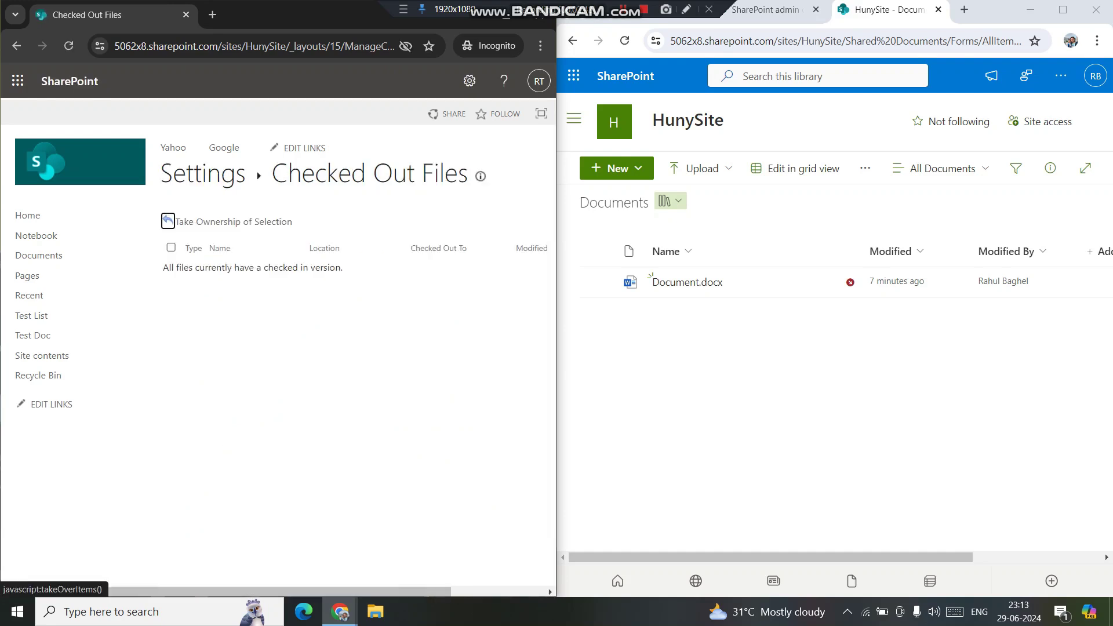
# - Reload the Checked Out Files page in the Incognito window to look for checked-out files
pyautogui.press('Return')
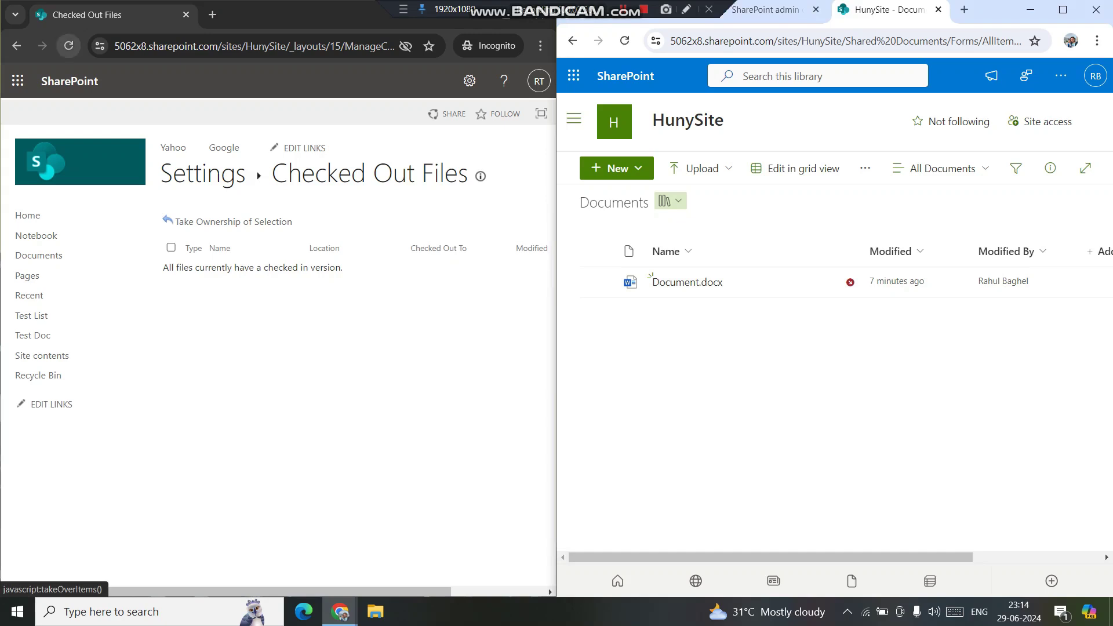
pyautogui.click(168, 221)
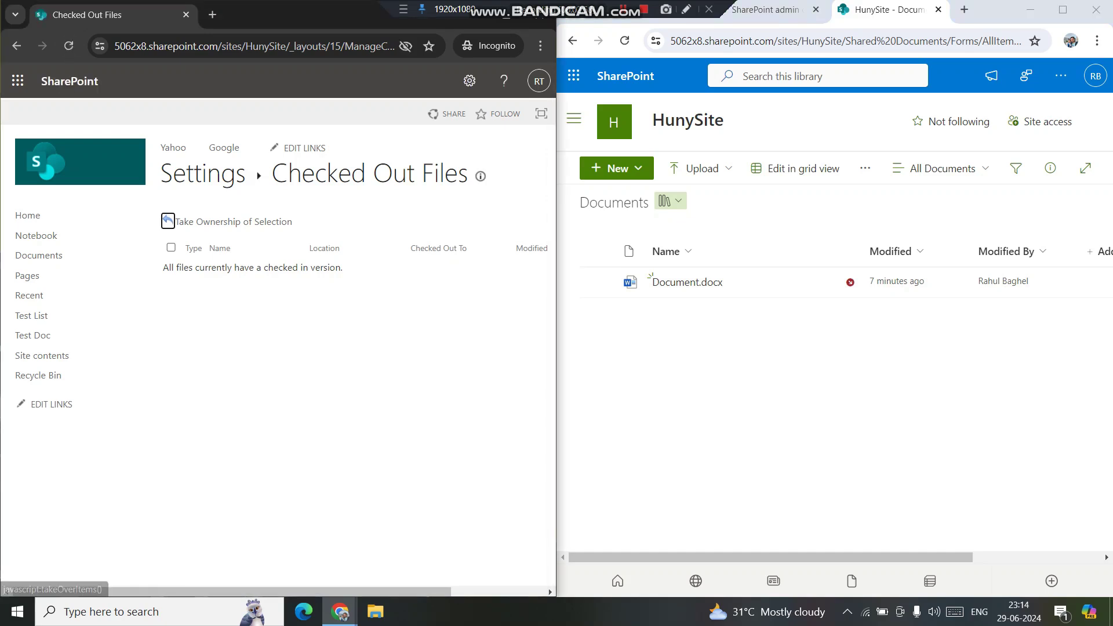
pyautogui.click(68, 46)
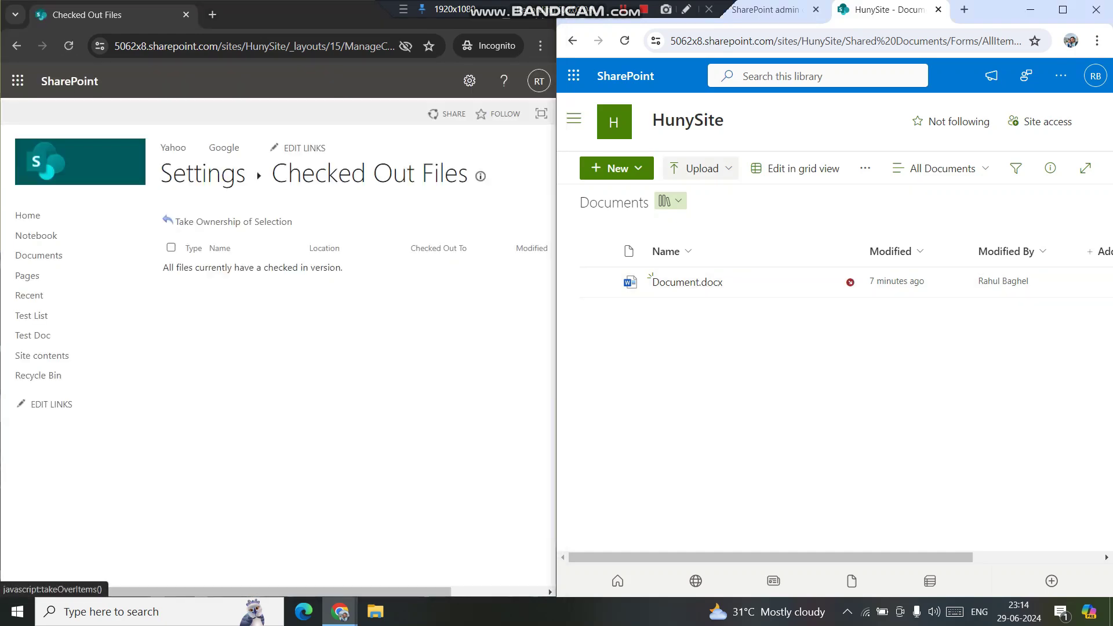
# - Upload the file Item permissio.PNG from the Downloads folder to the Documents library in the regular window
pyautogui.click(702, 168)
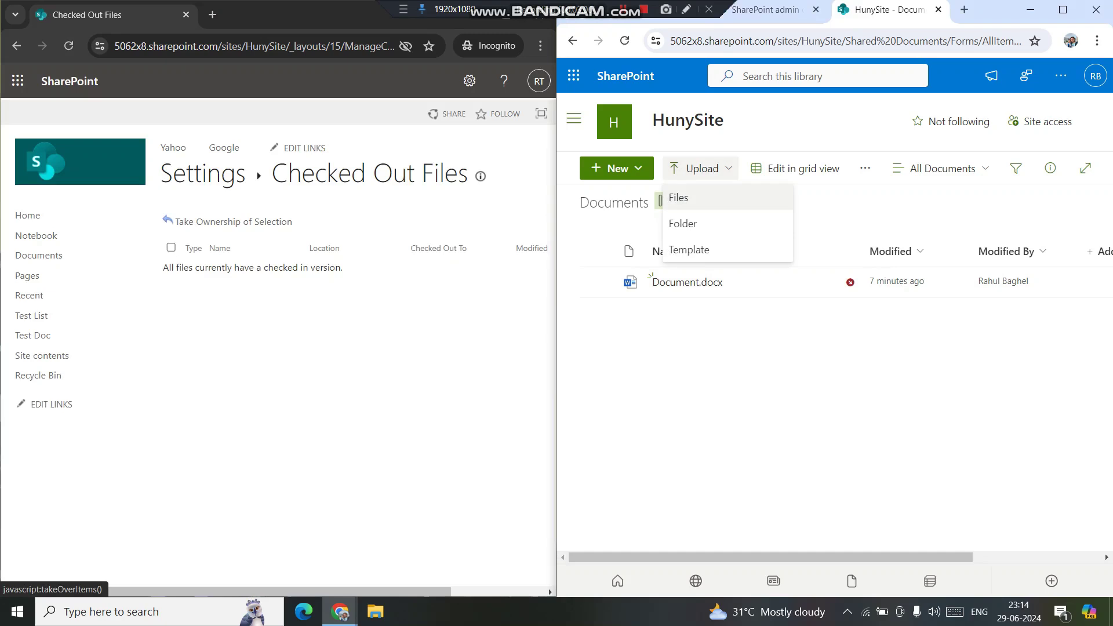
pyautogui.click(681, 198)
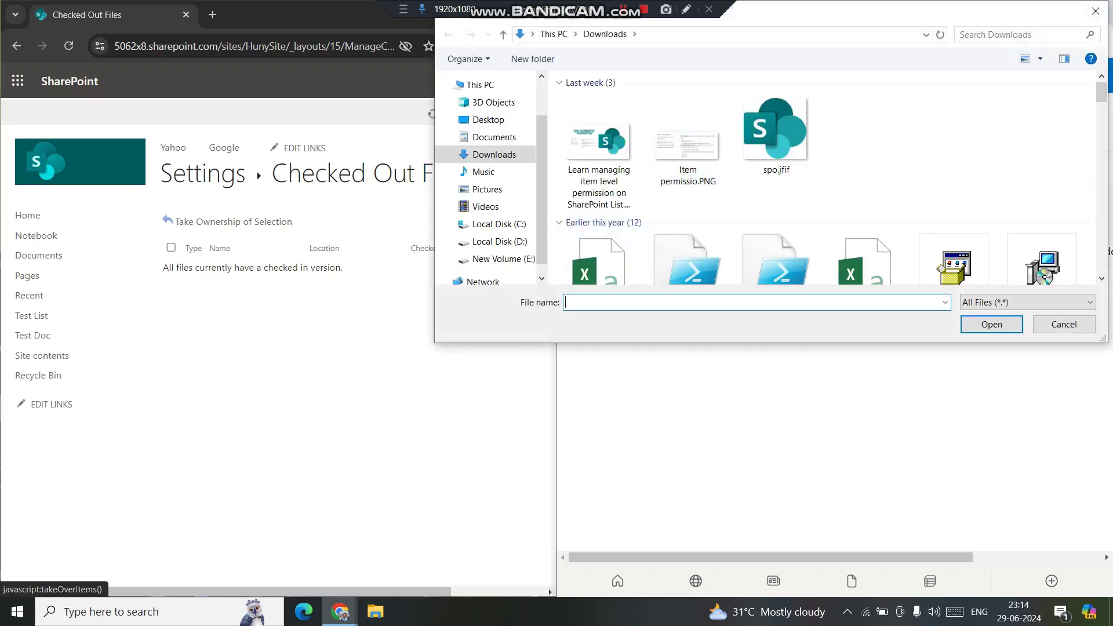
pyautogui.doubleClick(688, 139)
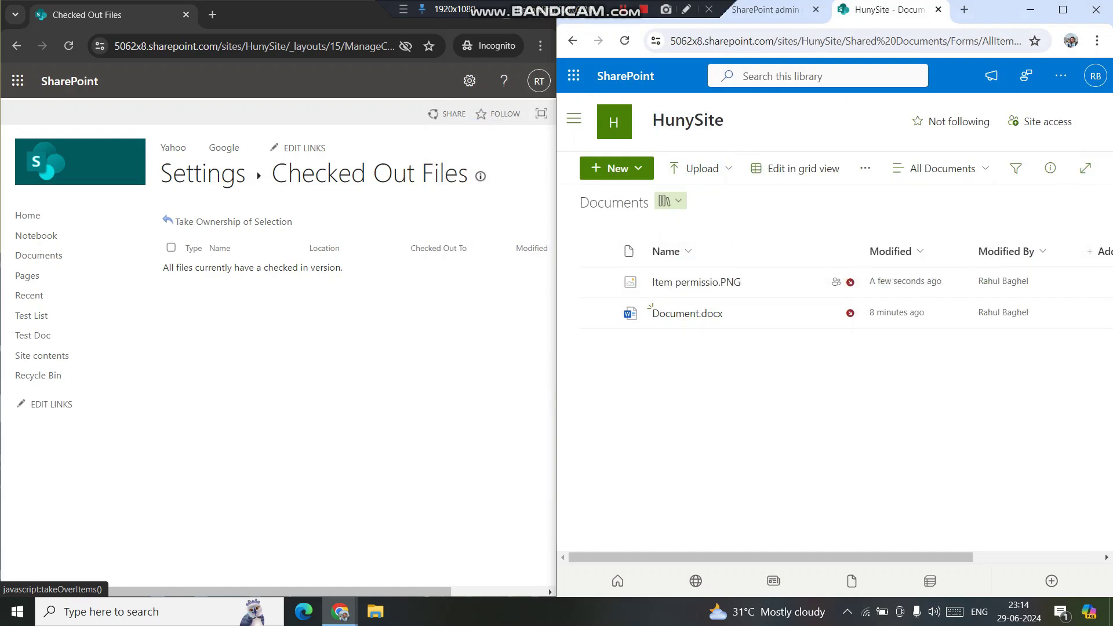
# - Refresh the Checked Out Files list in the Incognito window and take ownership of Item permissio.PNG
pyautogui.click(168, 221)
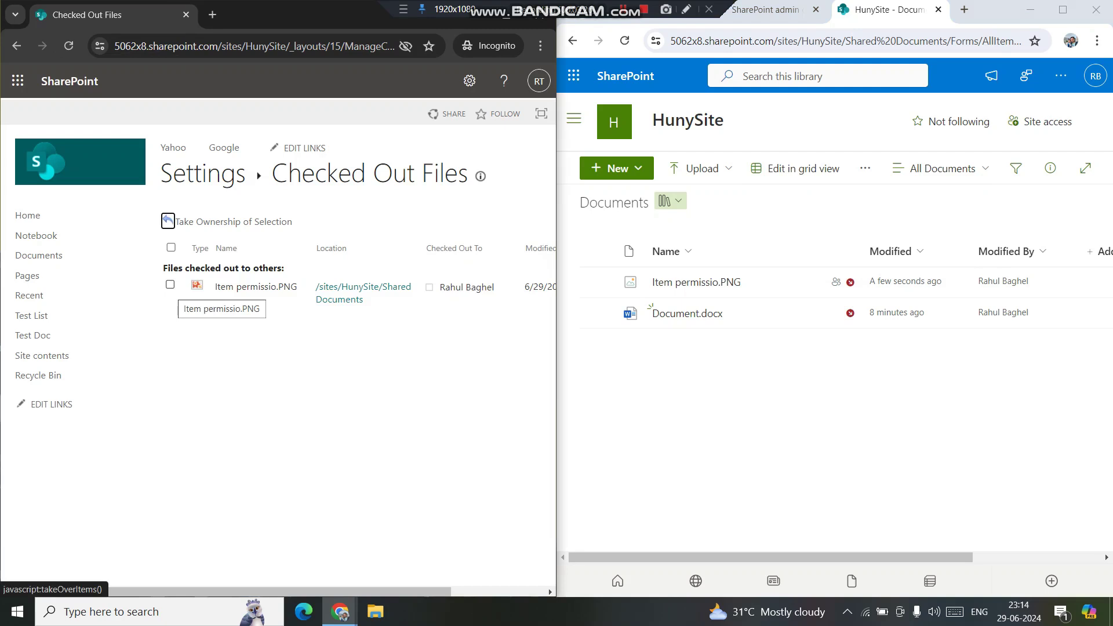
pyautogui.click(170, 284)
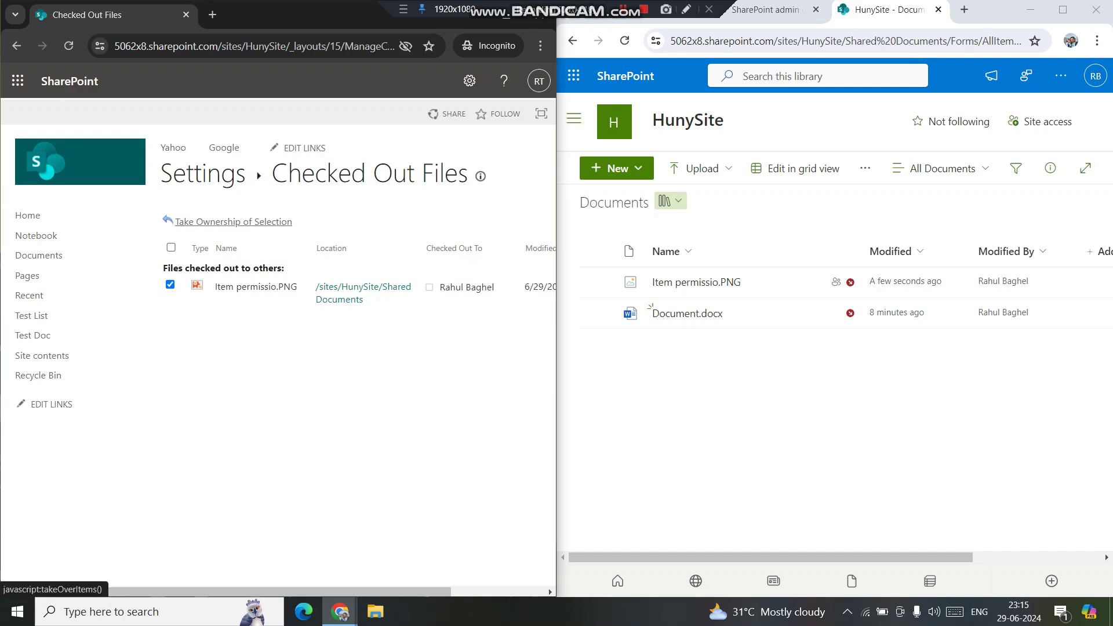
pyautogui.click(234, 222)
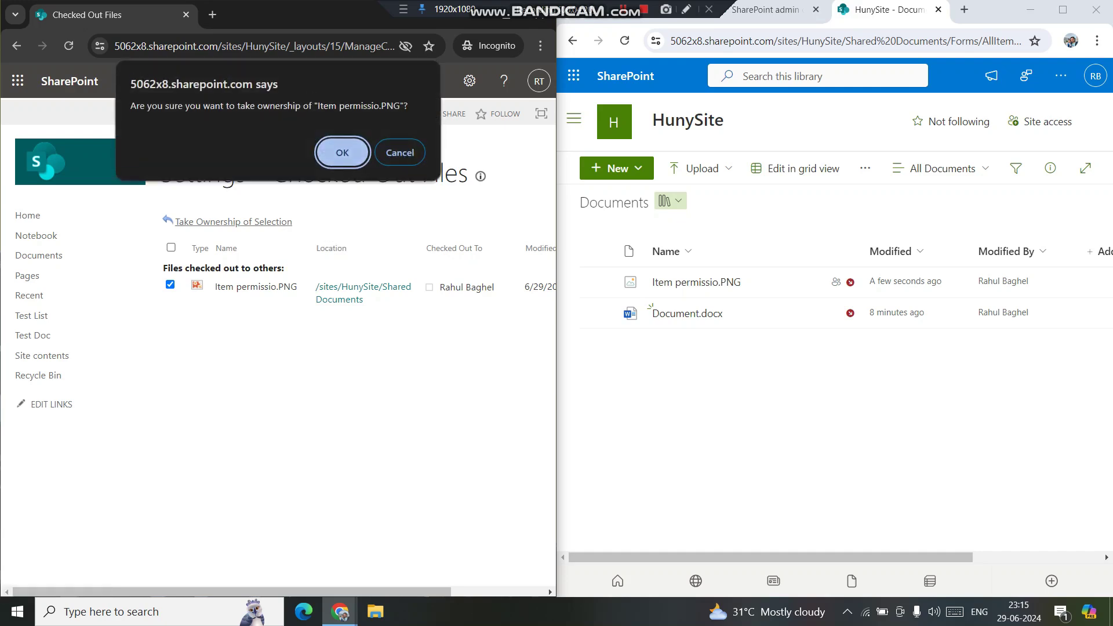
pyautogui.press('Return')
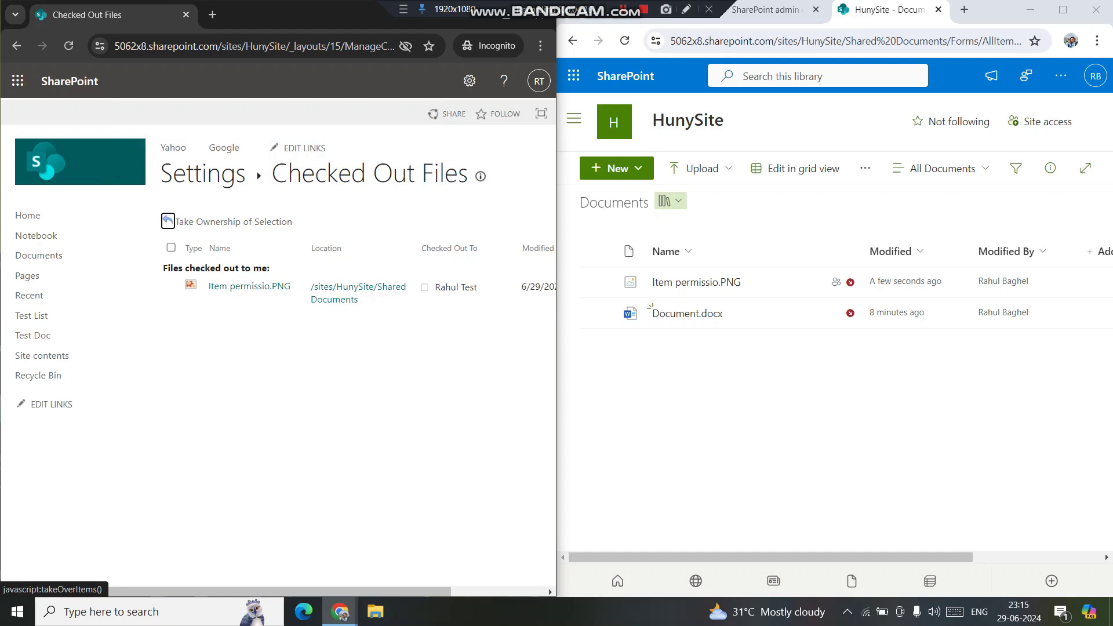
# - Return from the Checked Out Files page to the Documents library in the Incognito window
pyautogui.press('Return')
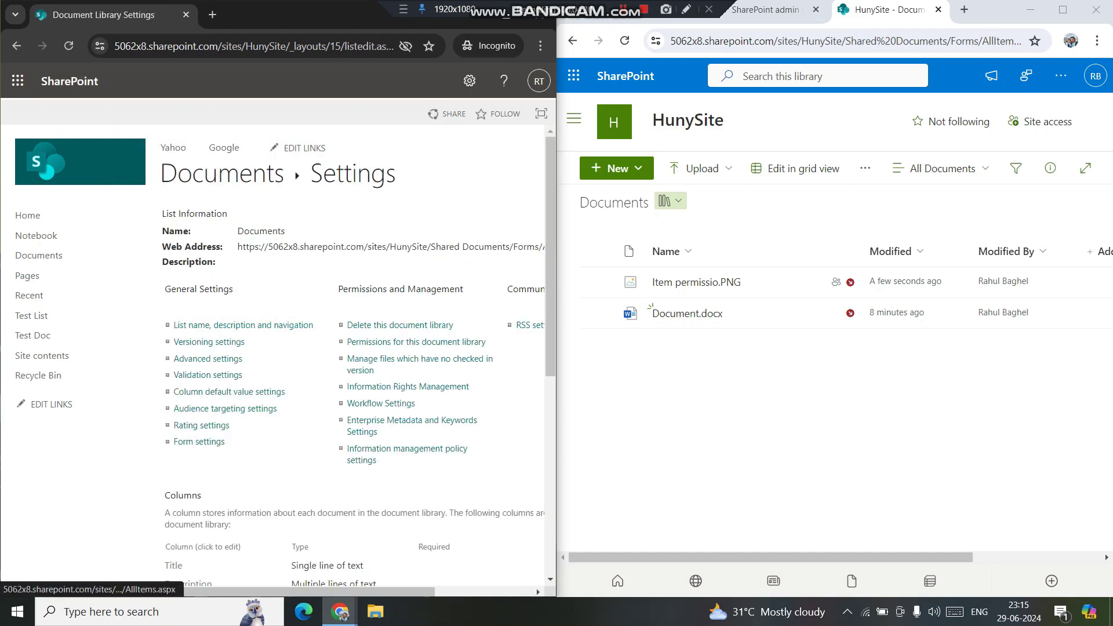
pyautogui.press('Return')
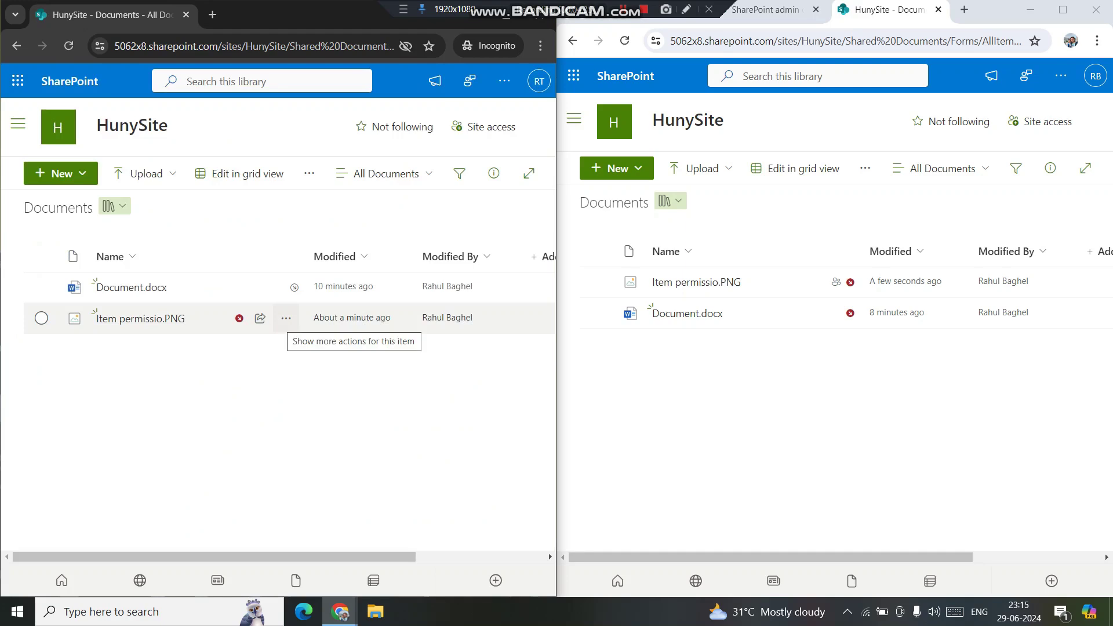
pyautogui.moveTo(286, 318)
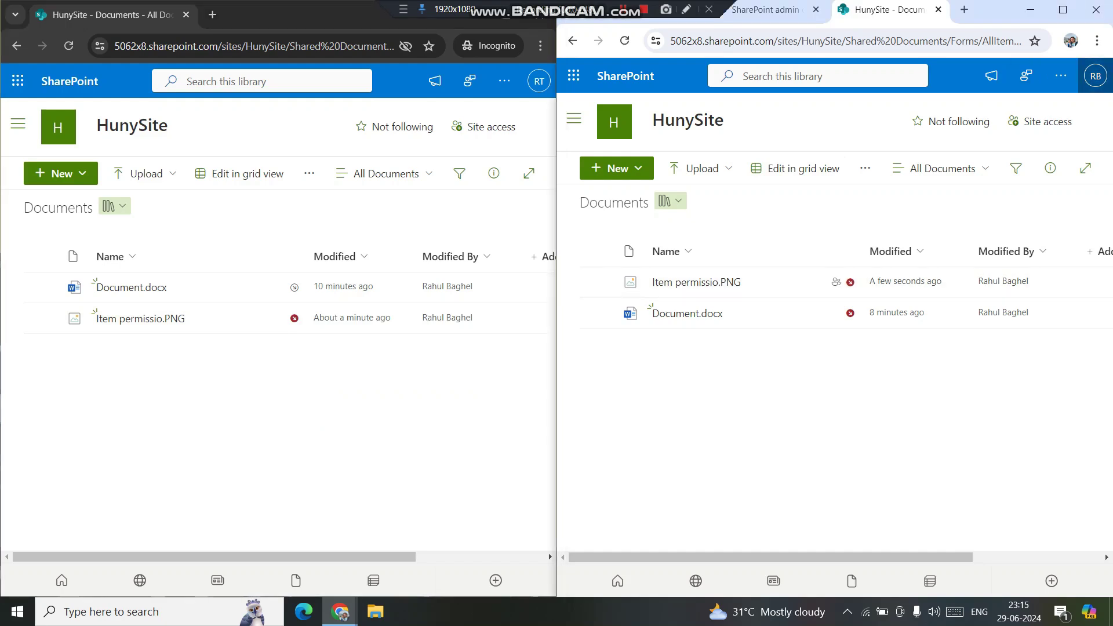
# - Look at which account is signed in to the regular window, and close the account details
pyautogui.click(1095, 76)
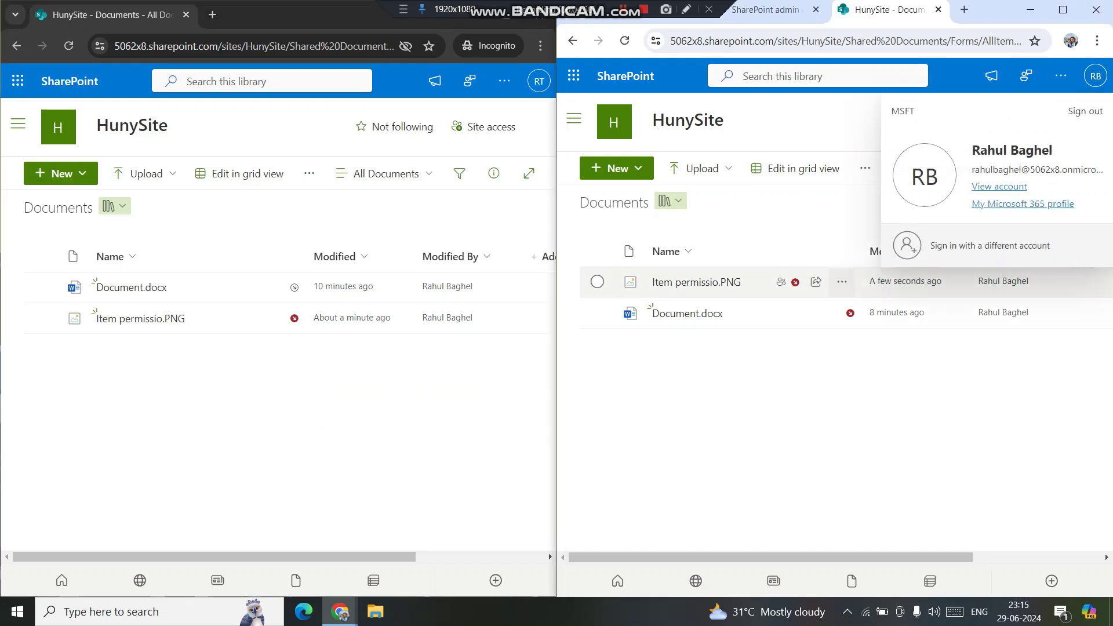
pyautogui.press('Escape')
pyautogui.moveTo(842, 283)
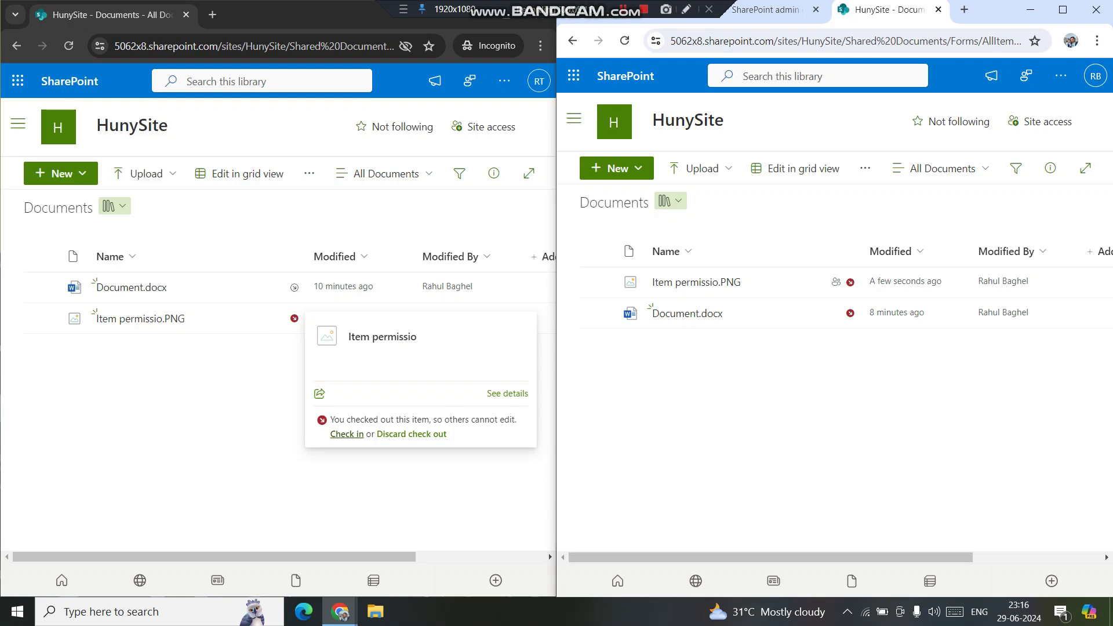
# - Check in Item permissio.PNG in the Incognito window's Documents library without a comment
pyautogui.hotkey('alt', 'Tab')
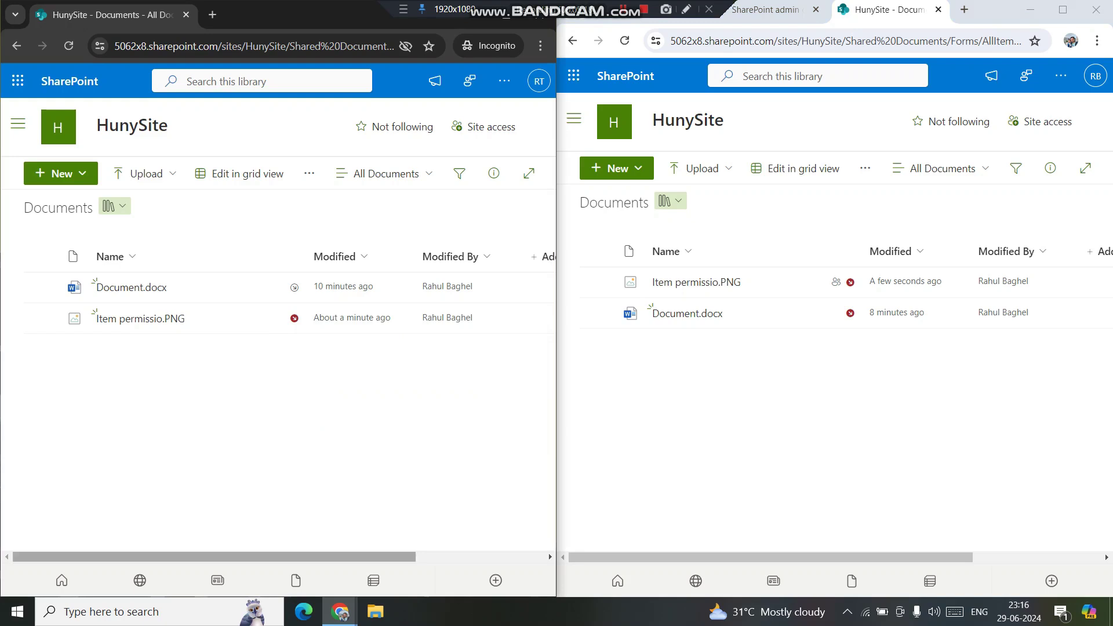
pyautogui.hscroll(2, 253, 406)
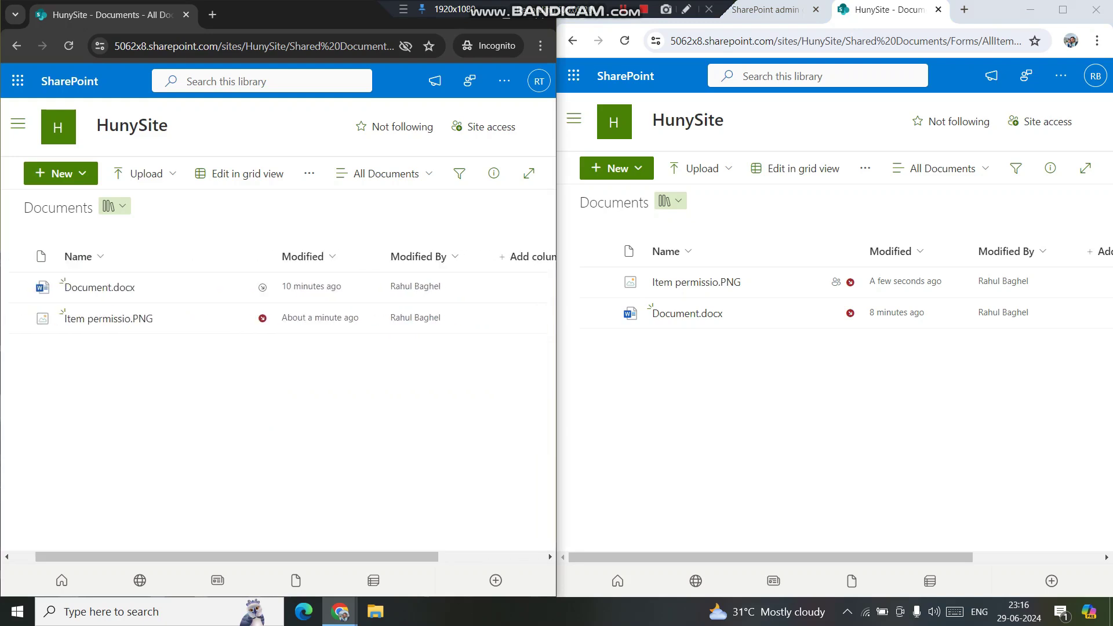
pyautogui.click(254, 318)
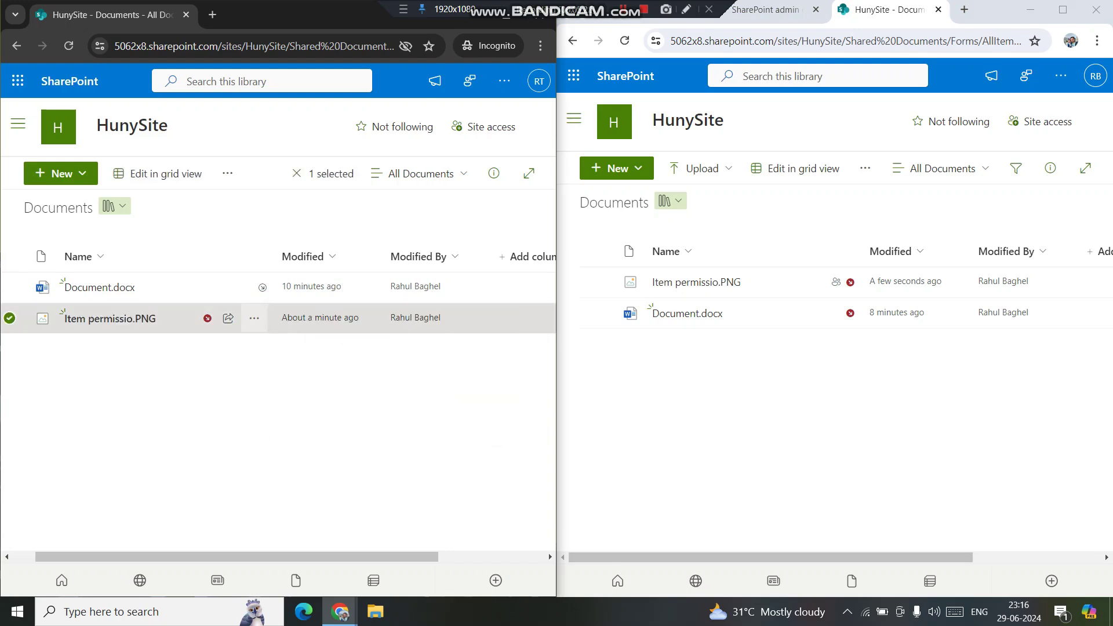
pyautogui.moveTo(302, 552)
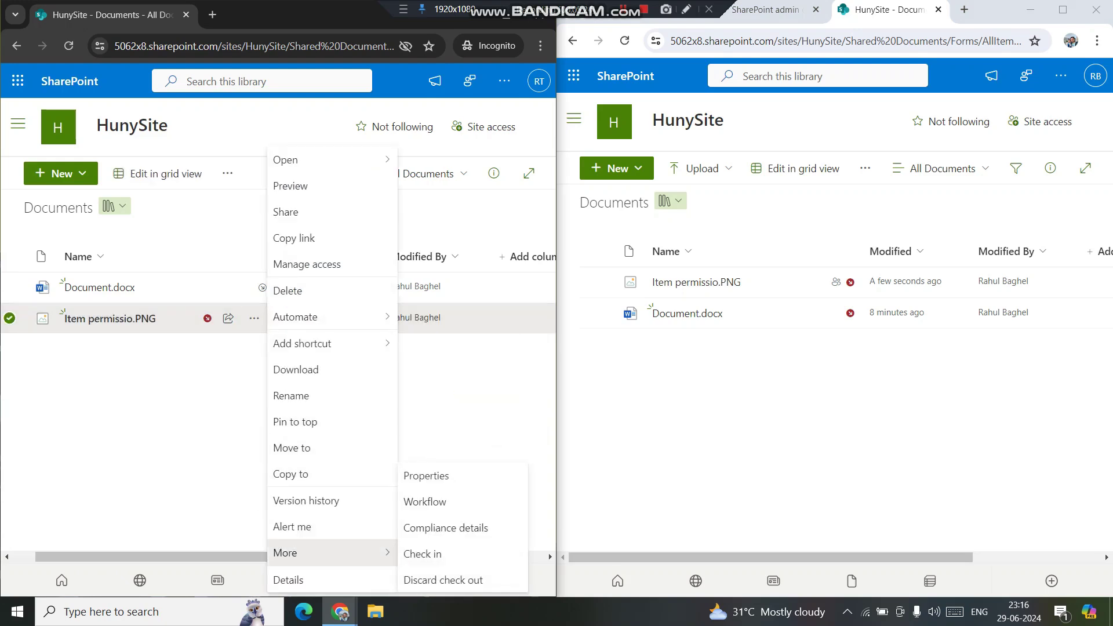
pyautogui.click(429, 553)
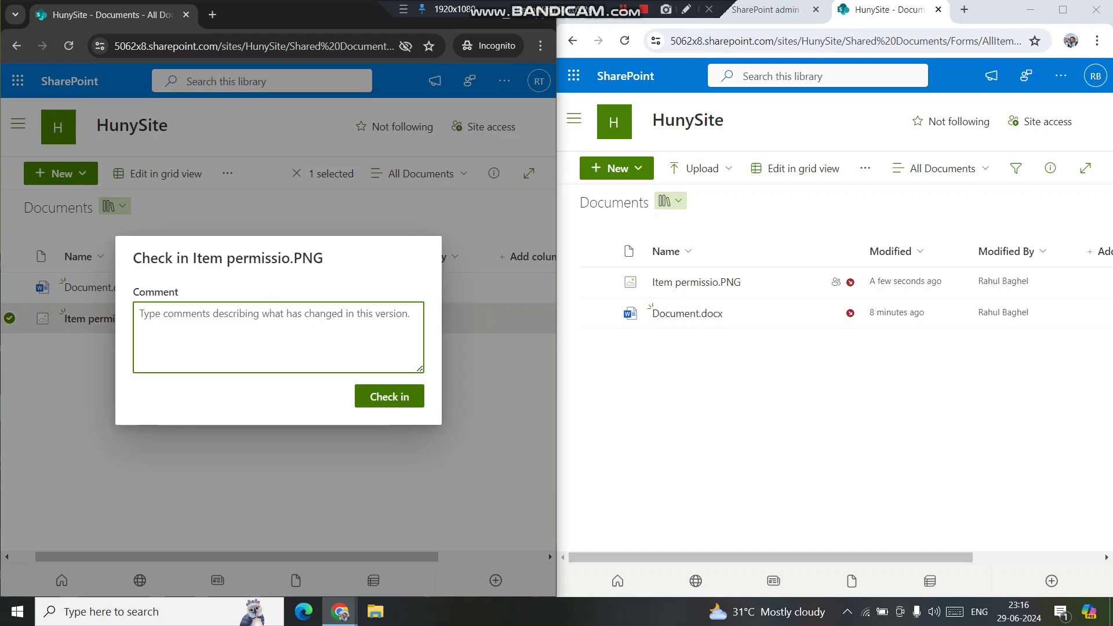
pyautogui.click(390, 397)
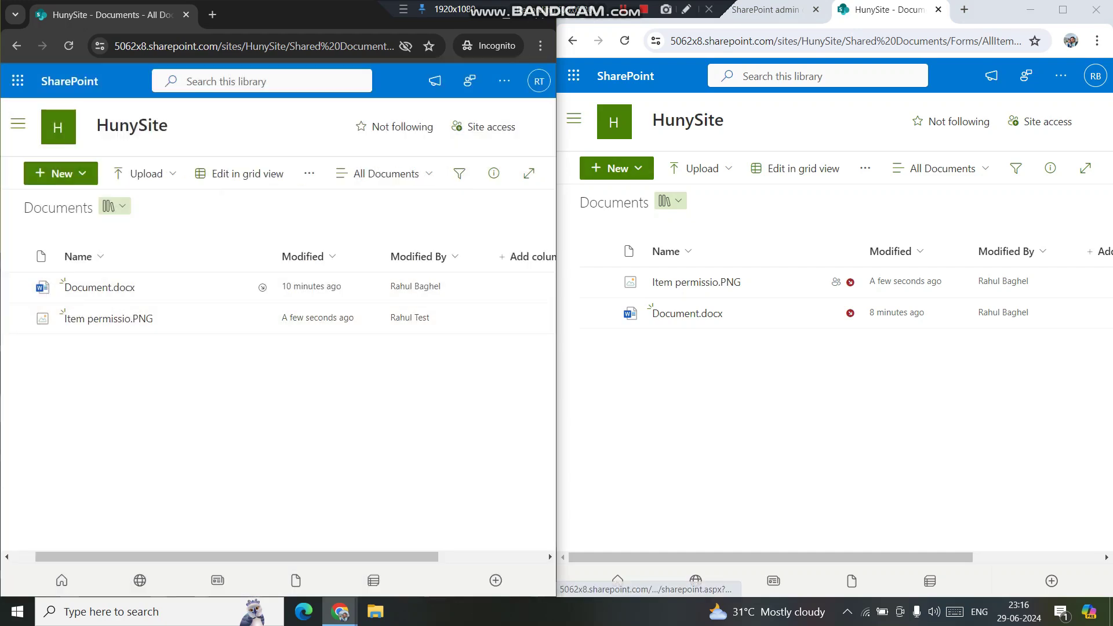
# - Reload the Documents library in both windows and preview Item permissio.PNG in the regular window
pyautogui.click(625, 41)
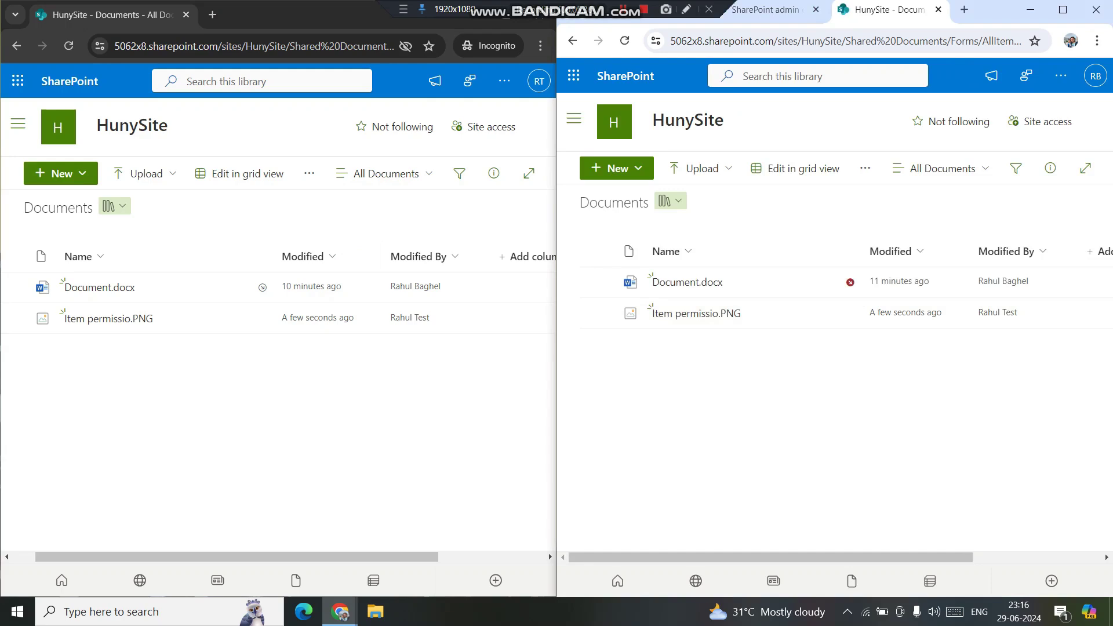
pyautogui.click(68, 45)
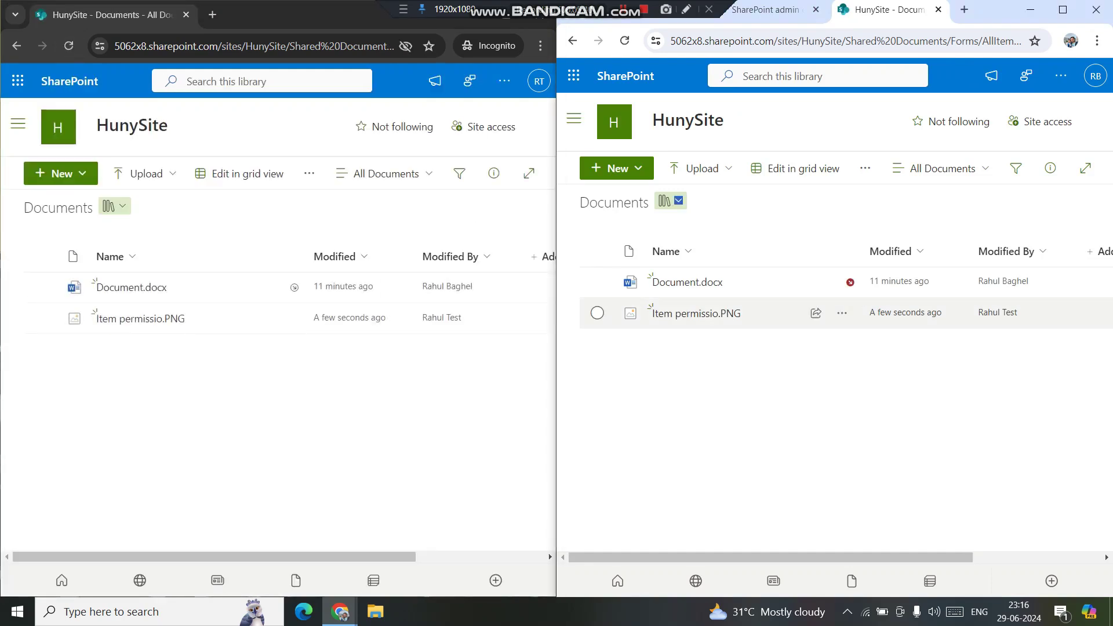
pyautogui.click(696, 313)
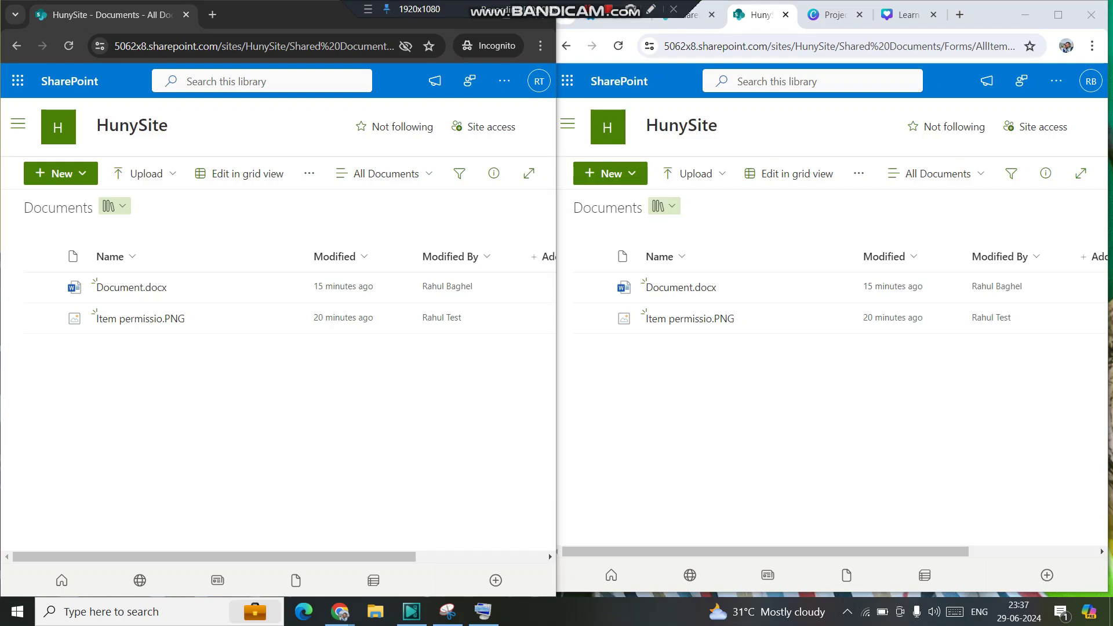
# - Try to edit Document.docx in the regular window's browser Word editor without checking it out, and close its tab
pyautogui.moveTo(557, 348); pyautogui.dragTo(550, 348)
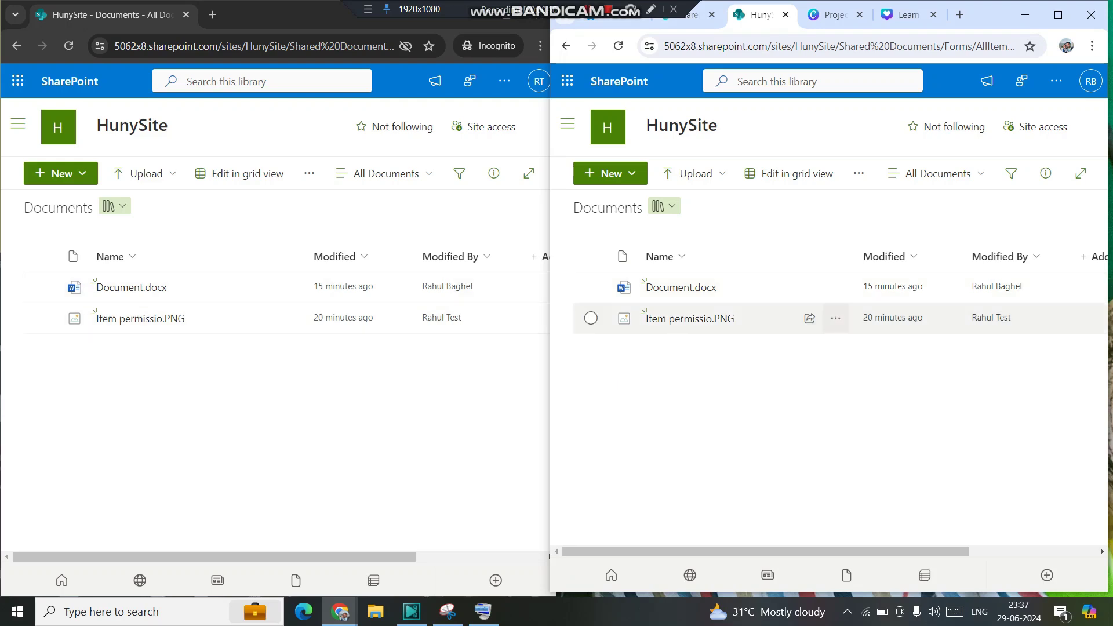
pyautogui.moveTo(835, 318)
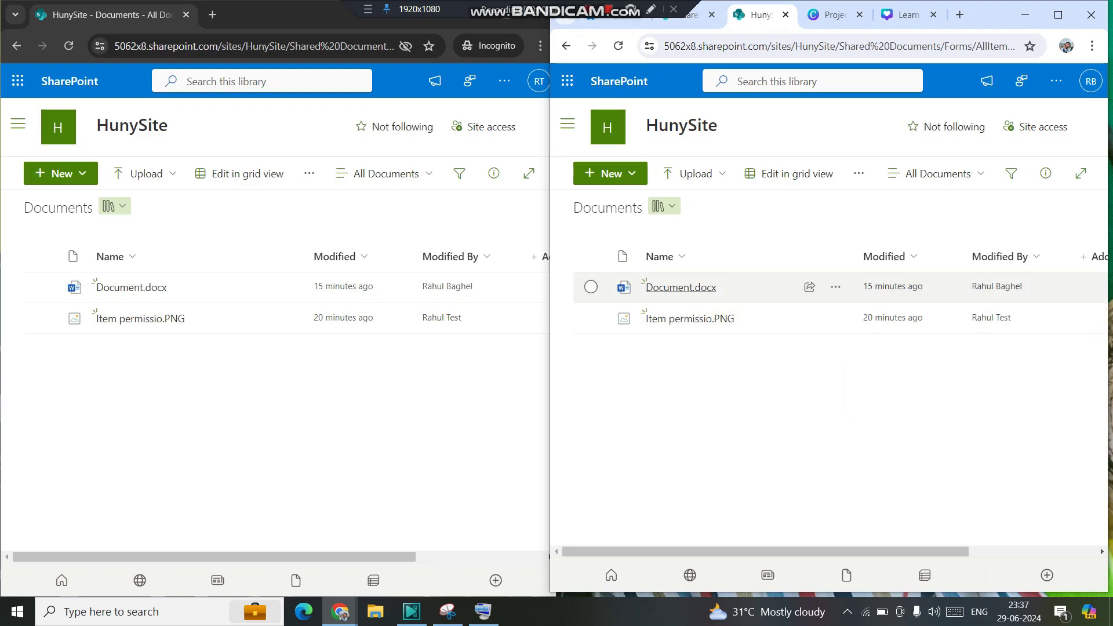
pyautogui.moveTo(682, 287)
pyautogui.click(681, 287)
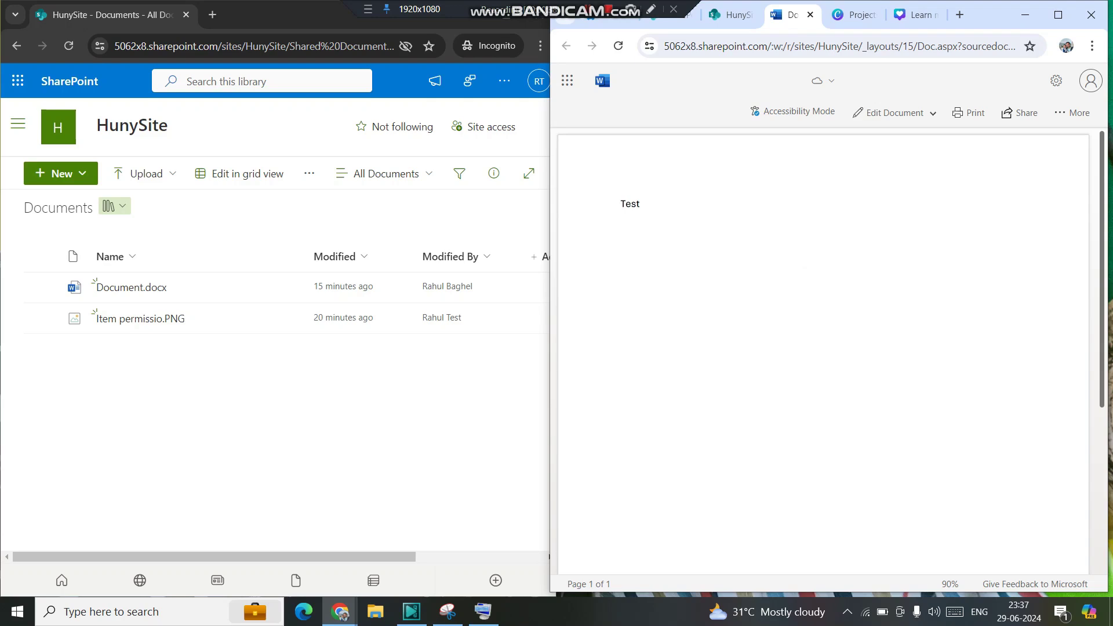
pyautogui.click(893, 113)
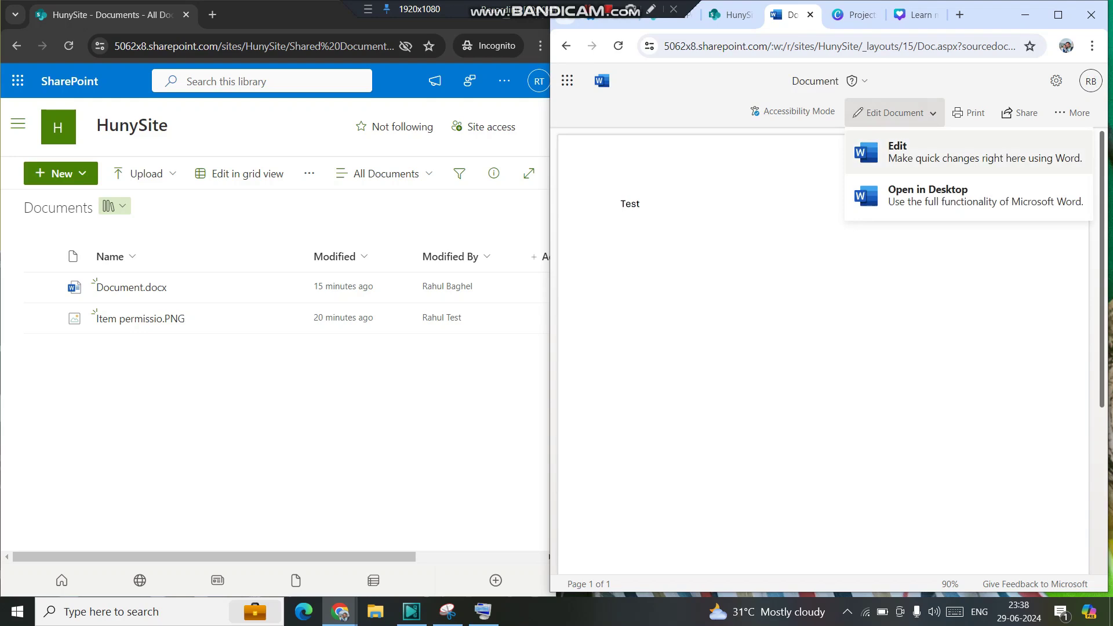
pyautogui.click(963, 152)
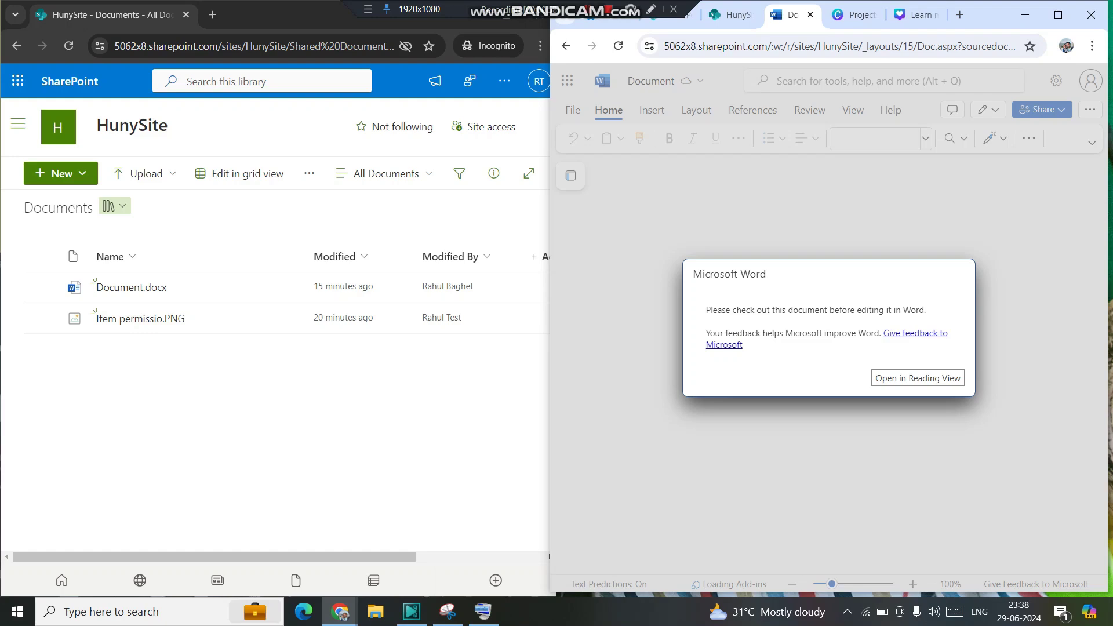
pyautogui.click(810, 14)
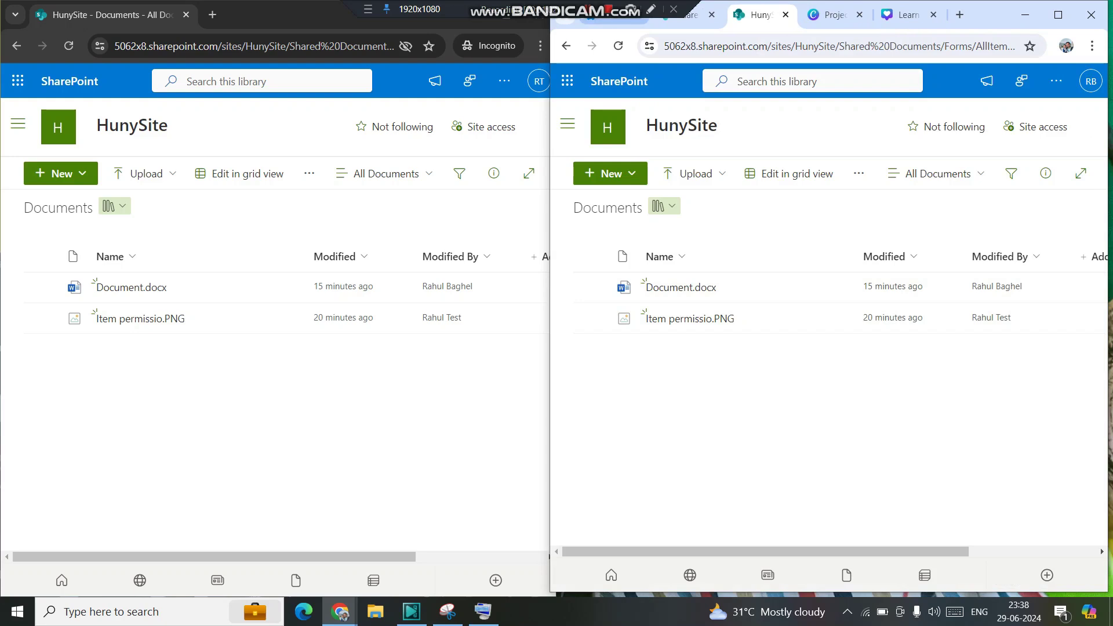
# - Reload the regular window's Documents library and check out Document.docx
pyautogui.press('F5')
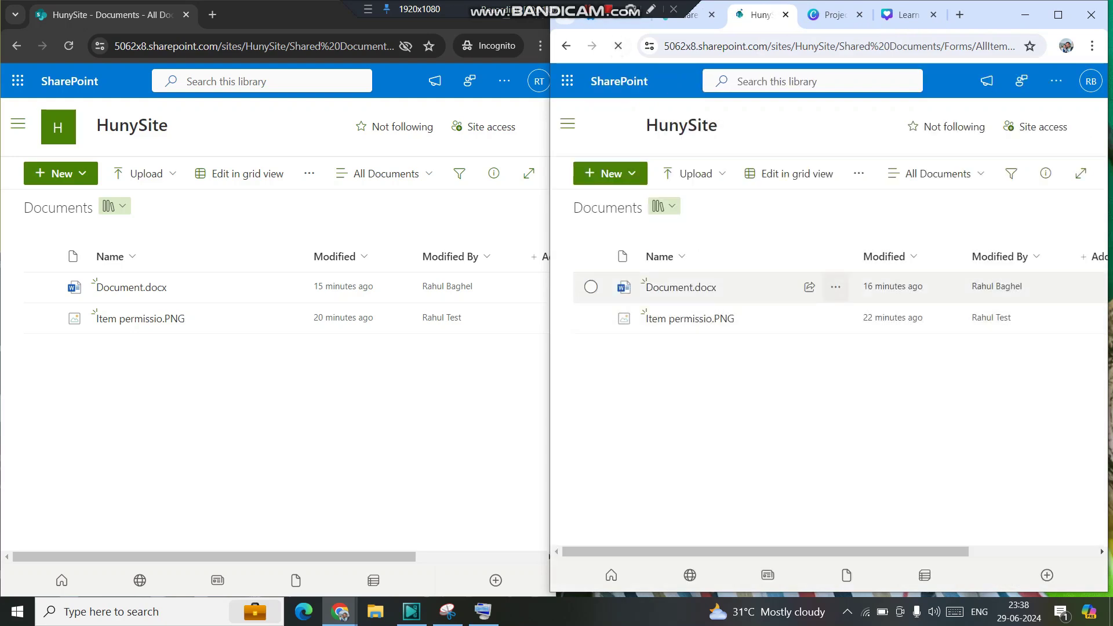
pyautogui.click(835, 287)
pyautogui.moveTo(870, 547)
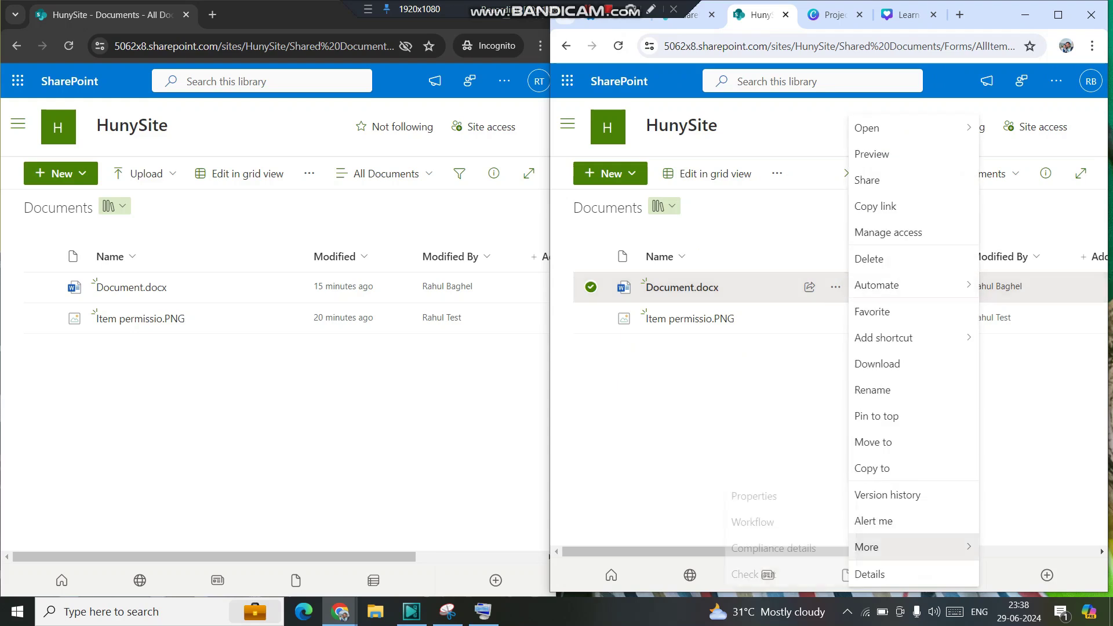
pyautogui.click(746, 574)
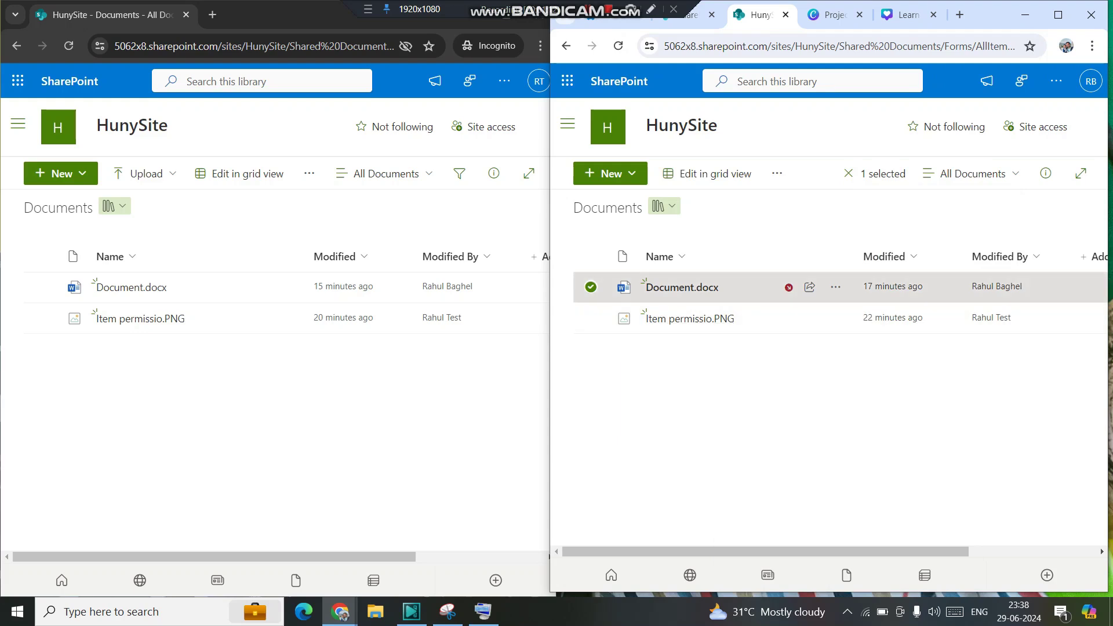
# - Open the checked-out Document.docx for editing and add two new lines below the word Test
pyautogui.click(682, 287)
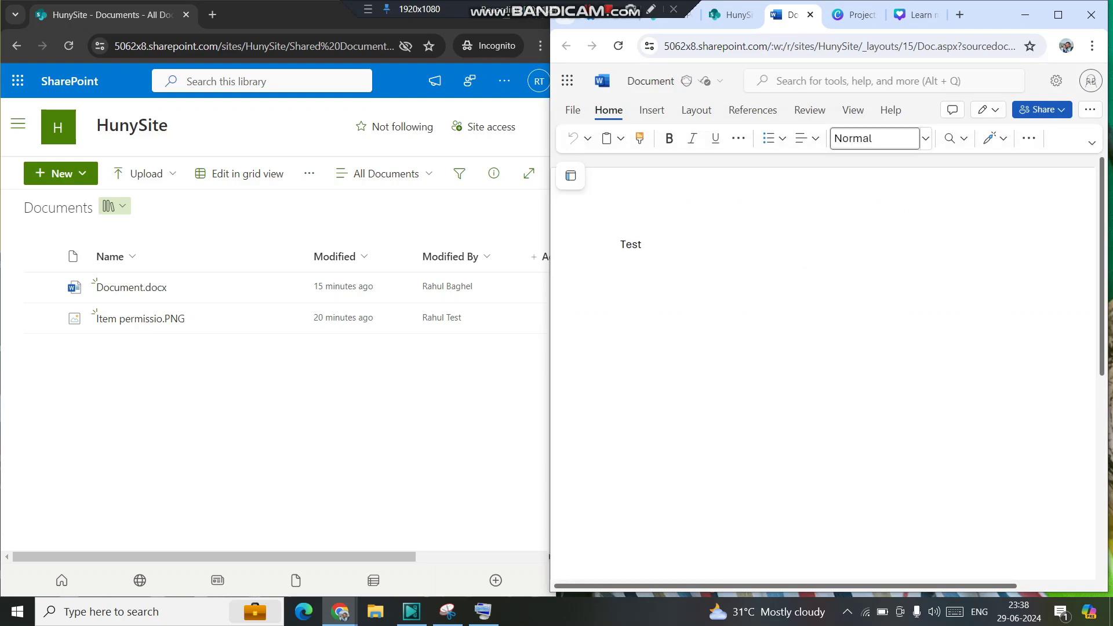
pyautogui.click(642, 244)
pyautogui.press('Return')
pyautogui.press('Return')
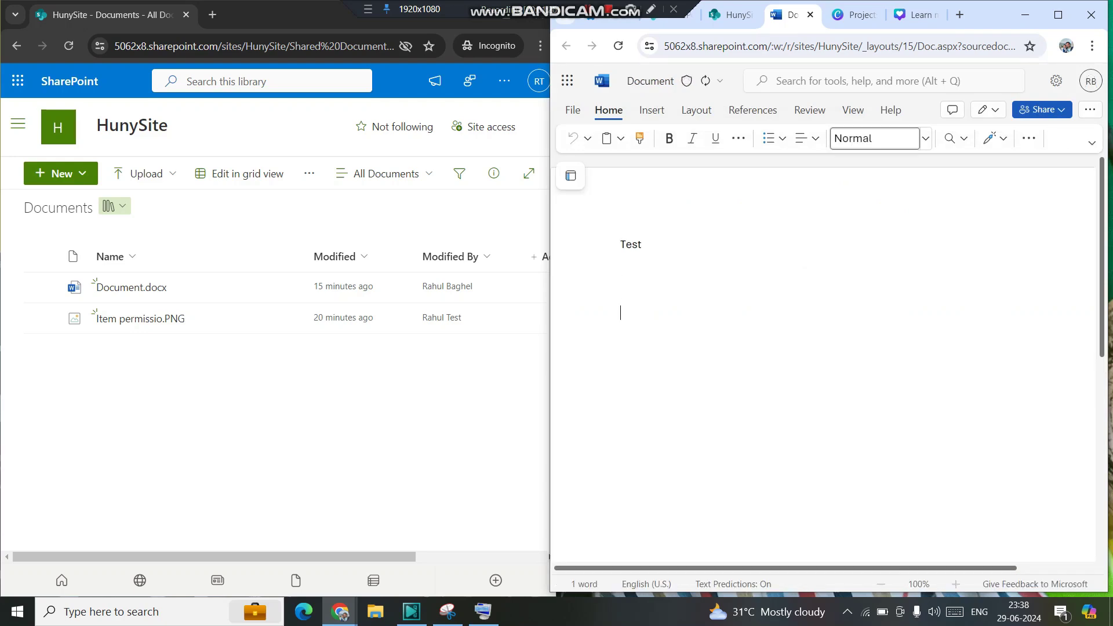
# - Enter the word test on the new line of Document.docx and delete it again
pyautogui.write('test')
pyautogui.press('BackSpace')
pyautogui.press('BackSpace')
pyautogui.press('BackSpace')
pyautogui.press('BackSpace')
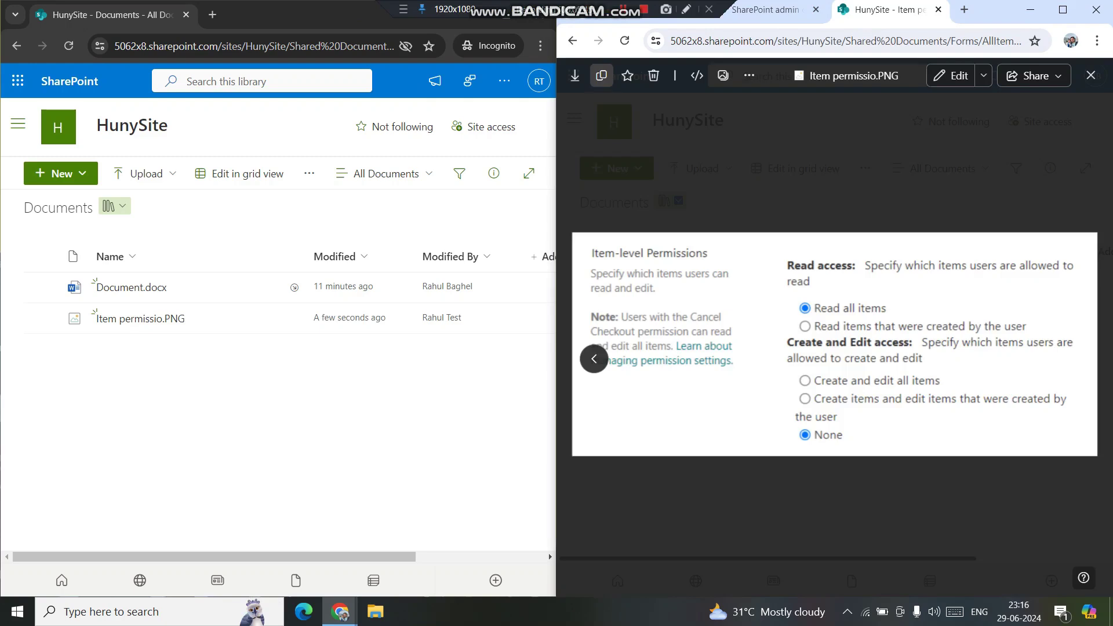
# - Leave the Item permissio.PNG preview and return to the Documents library in the regular window
pyautogui.click(573, 41)
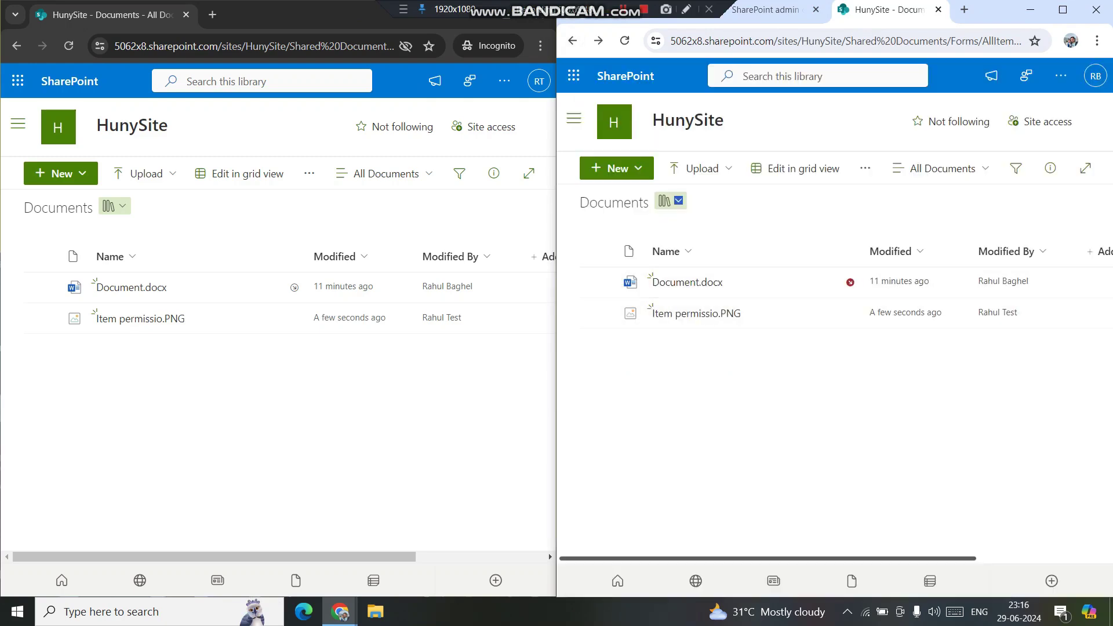
pyautogui.hotkey('alt', 'Tab')
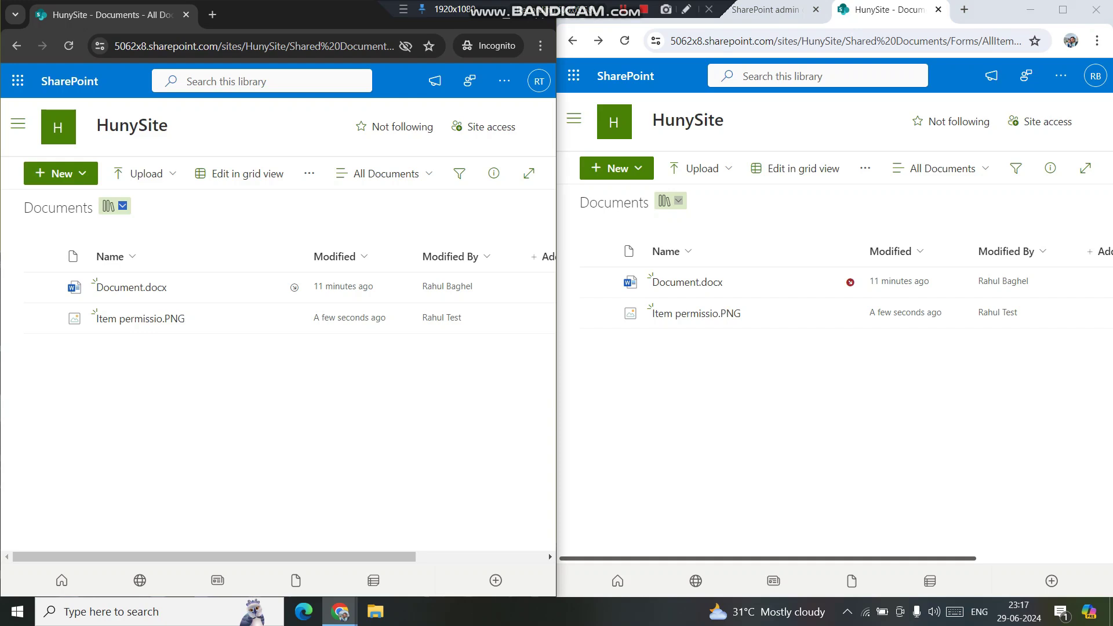
pyautogui.hotkey('alt', 'Tab')
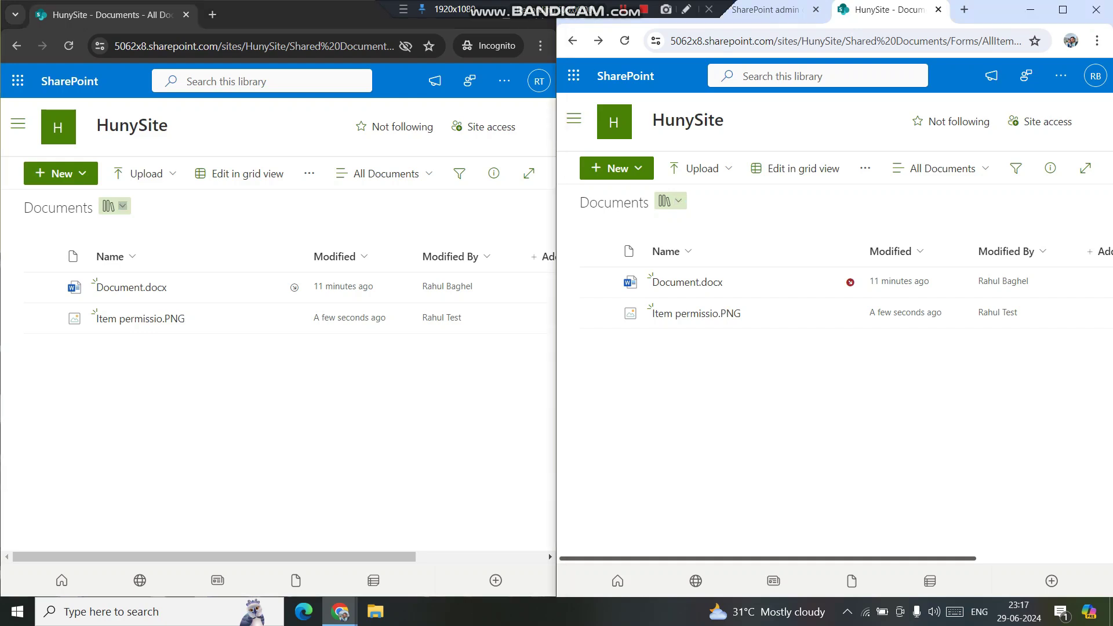